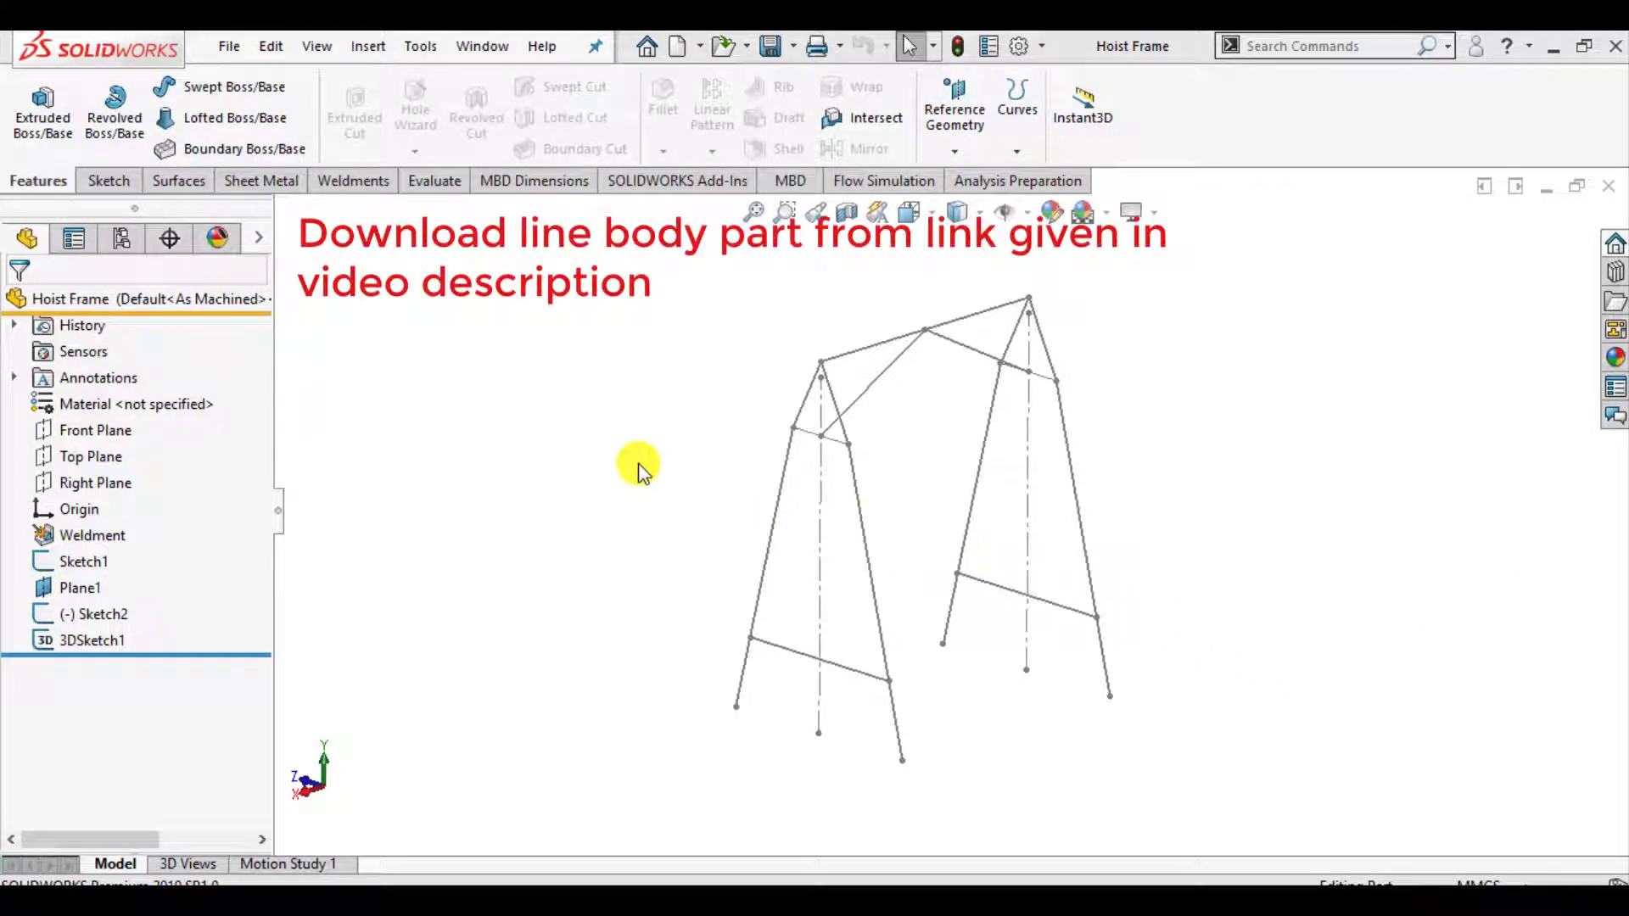
Start a structural member with the iso configured square tube profile, size 30 x 30 x 2.6, along the near A-frame's four leg segments.
middle_drag(662, 447, 575, 513)
key(Escape)
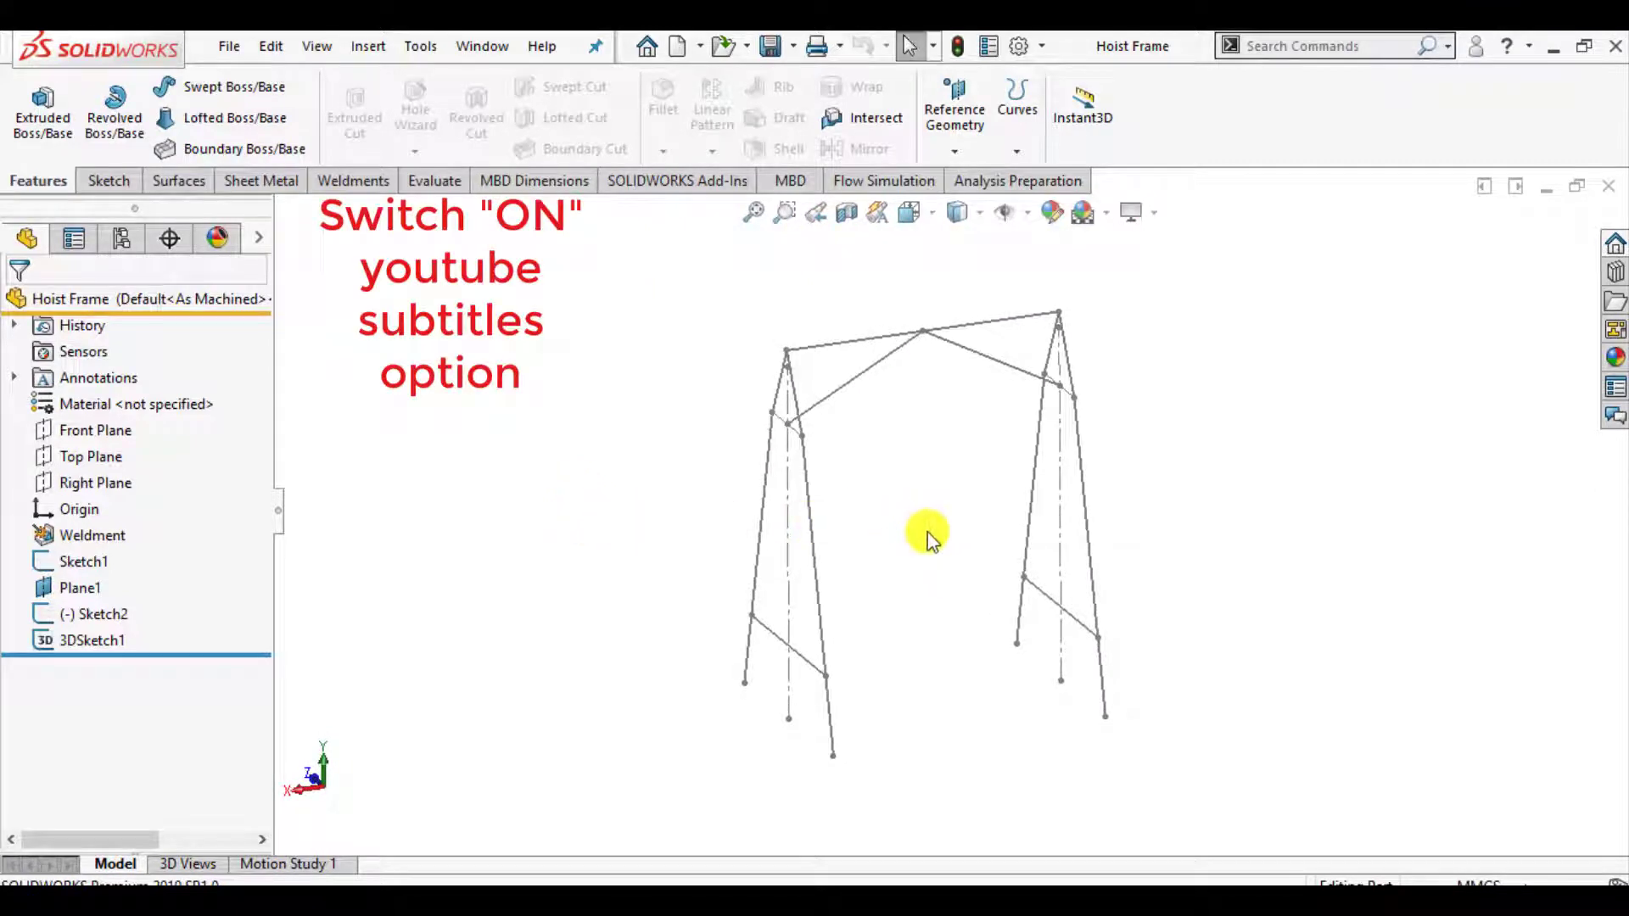
click(363, 181)
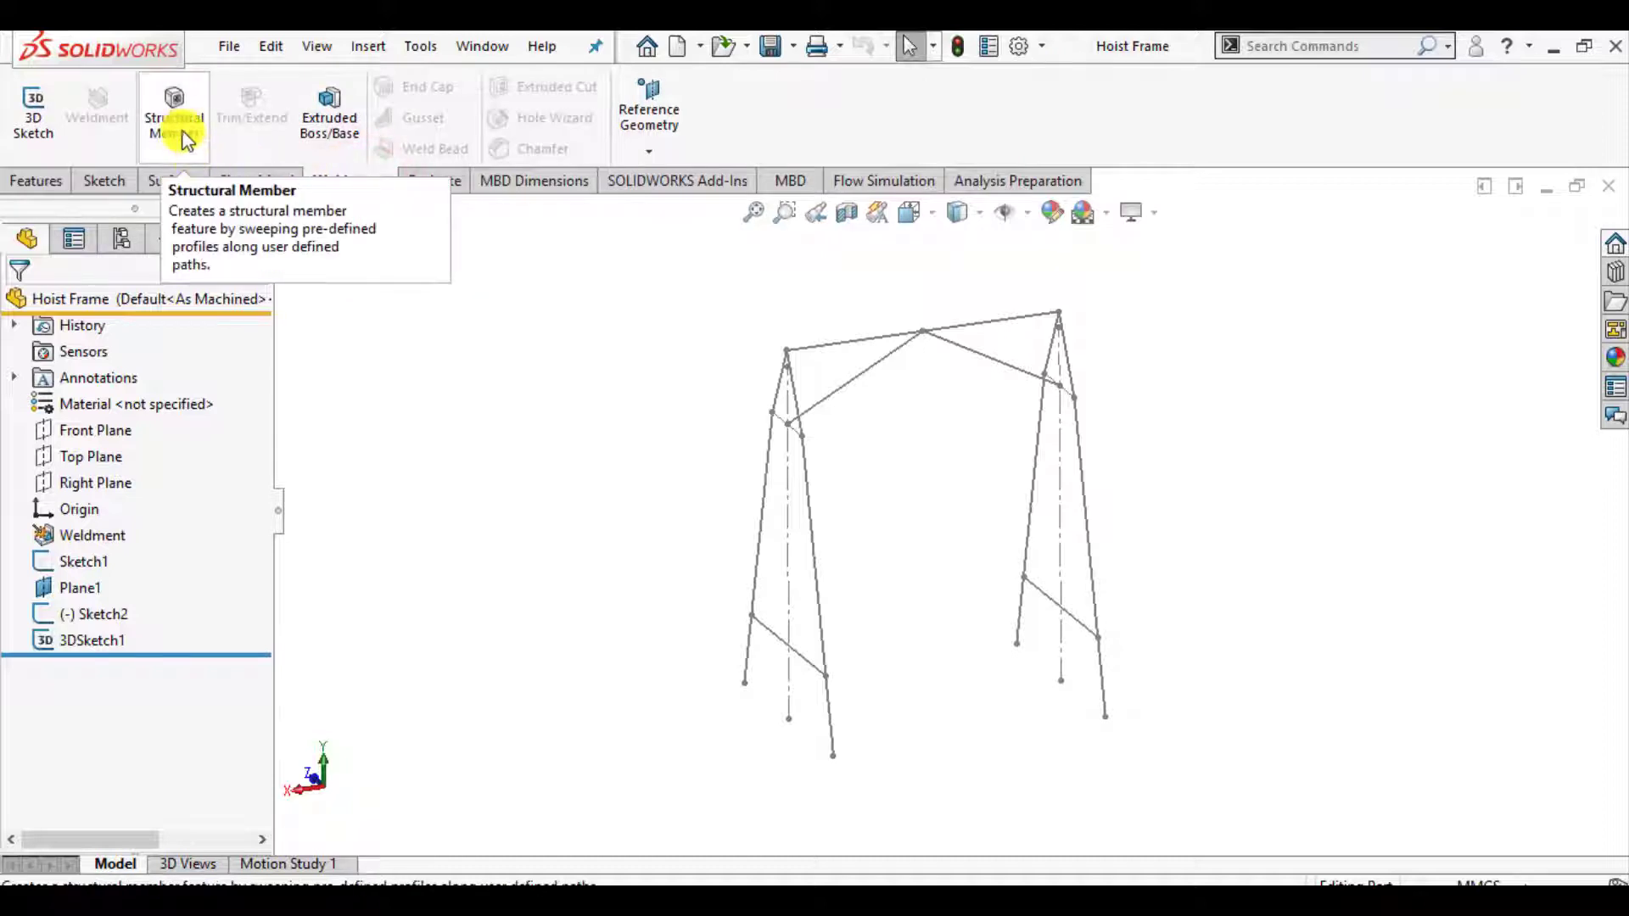
click(175, 105)
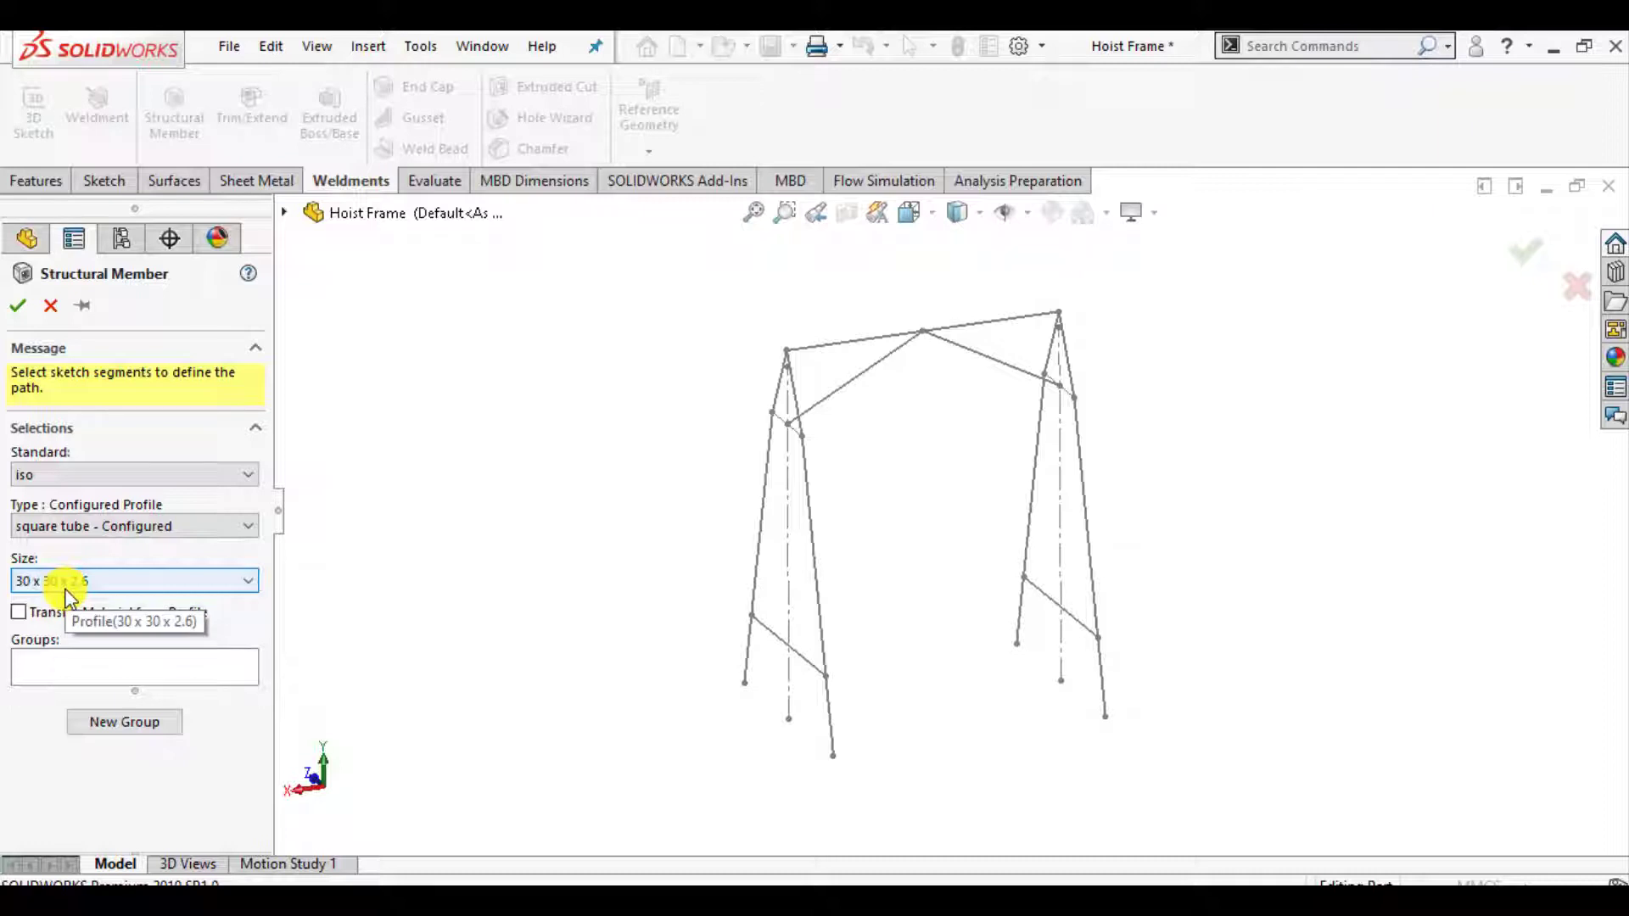
scroll(830, 548, down, 1)
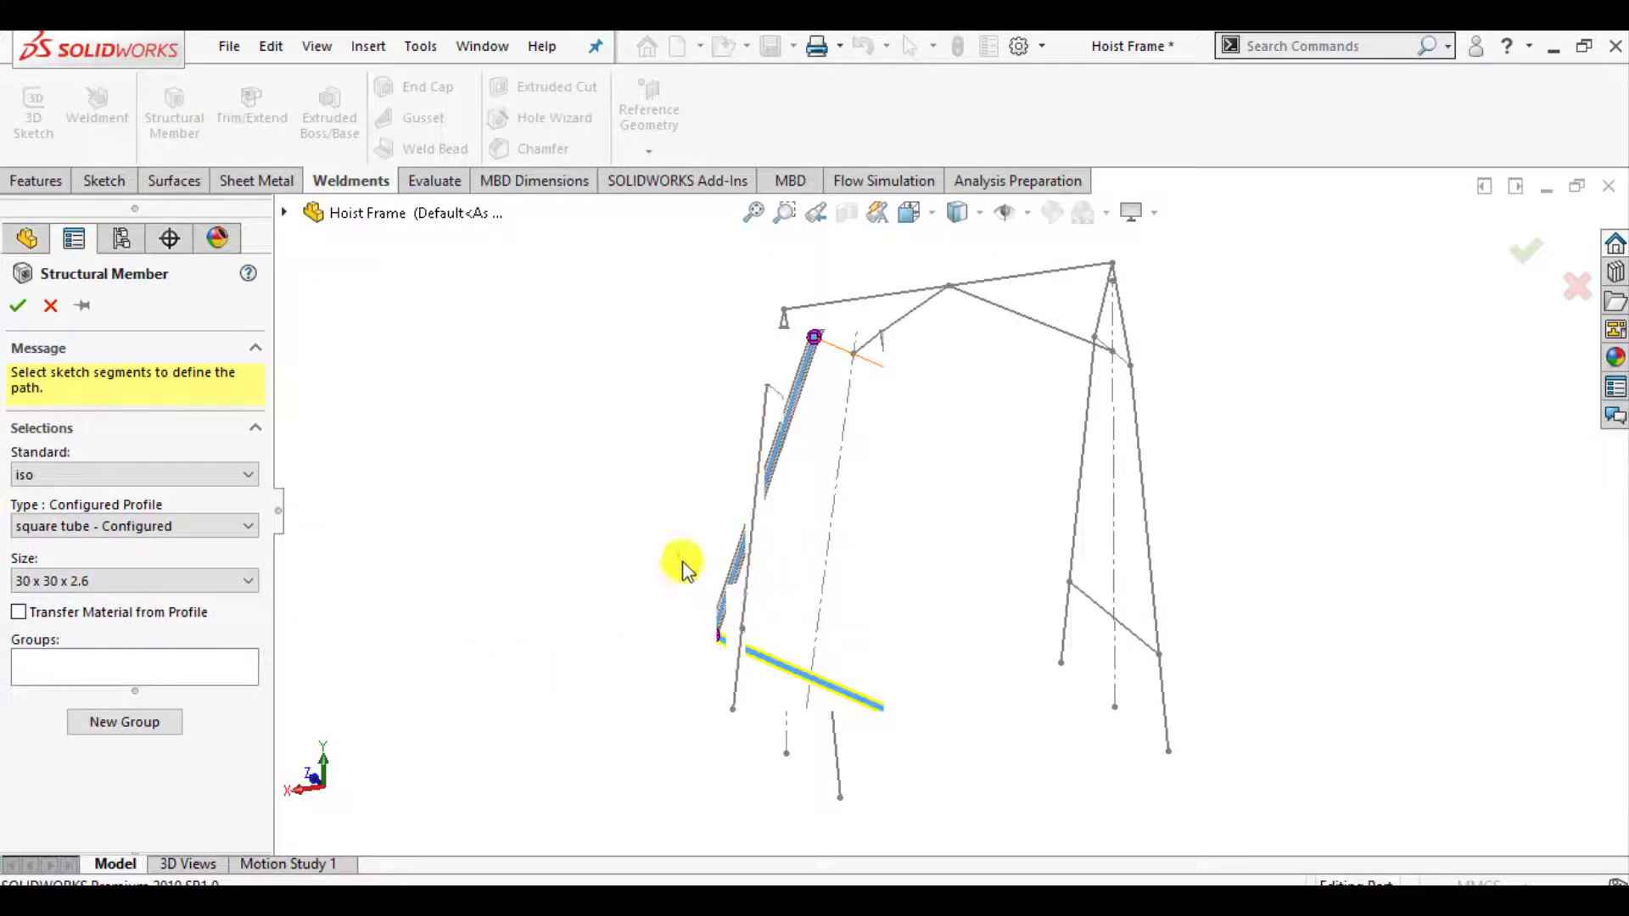
middle_drag(686, 571, 750, 581)
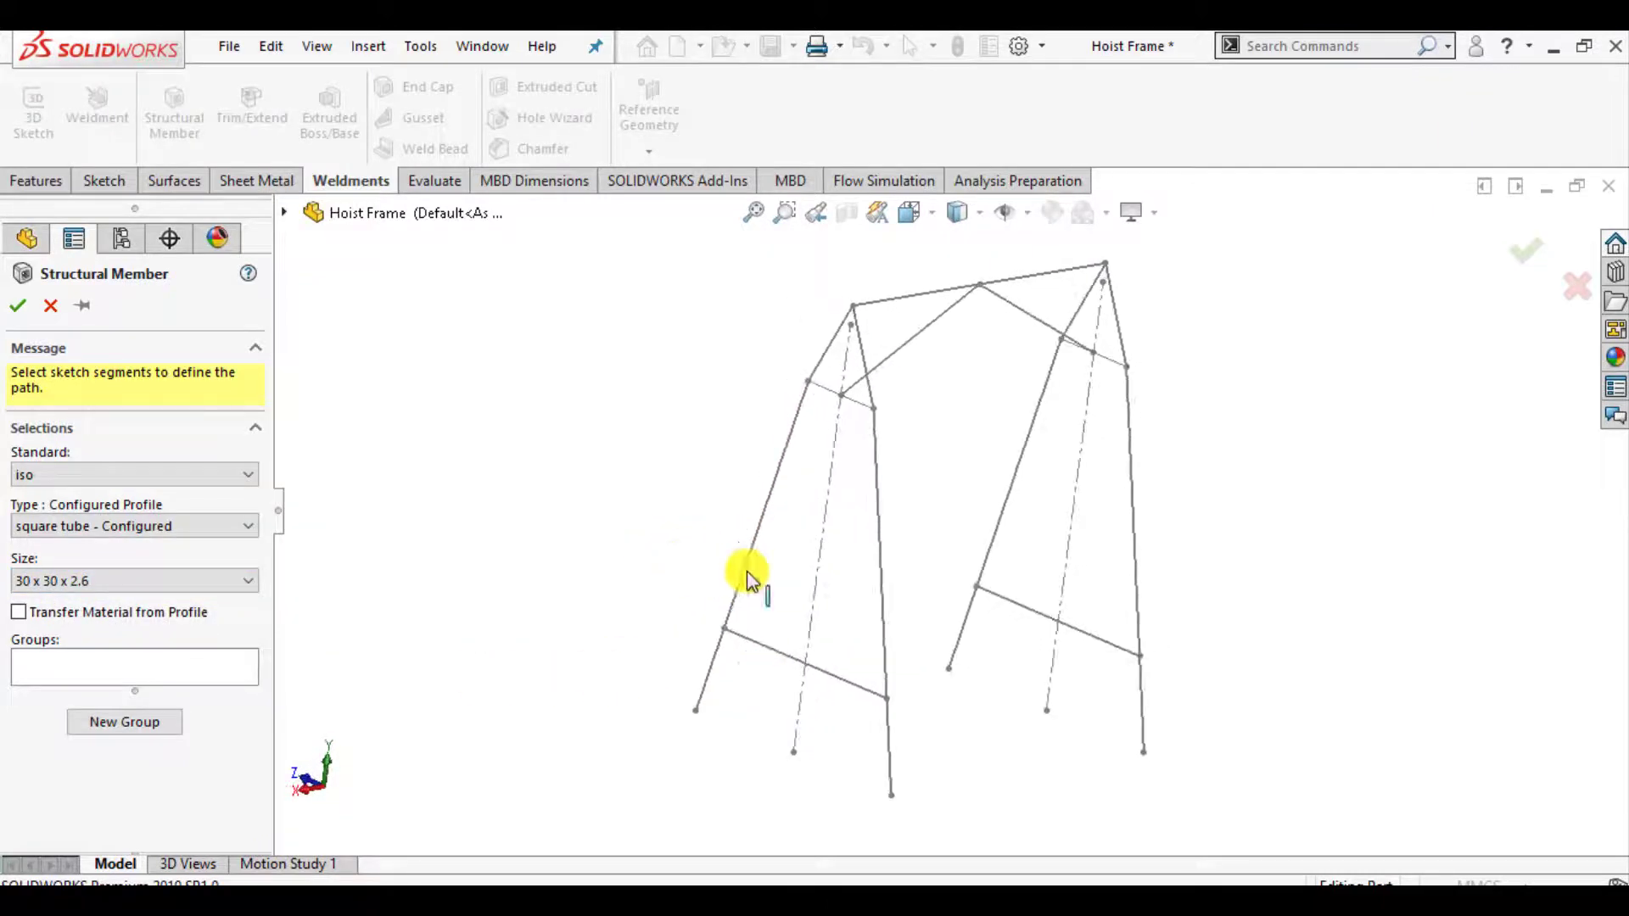
click(743, 566)
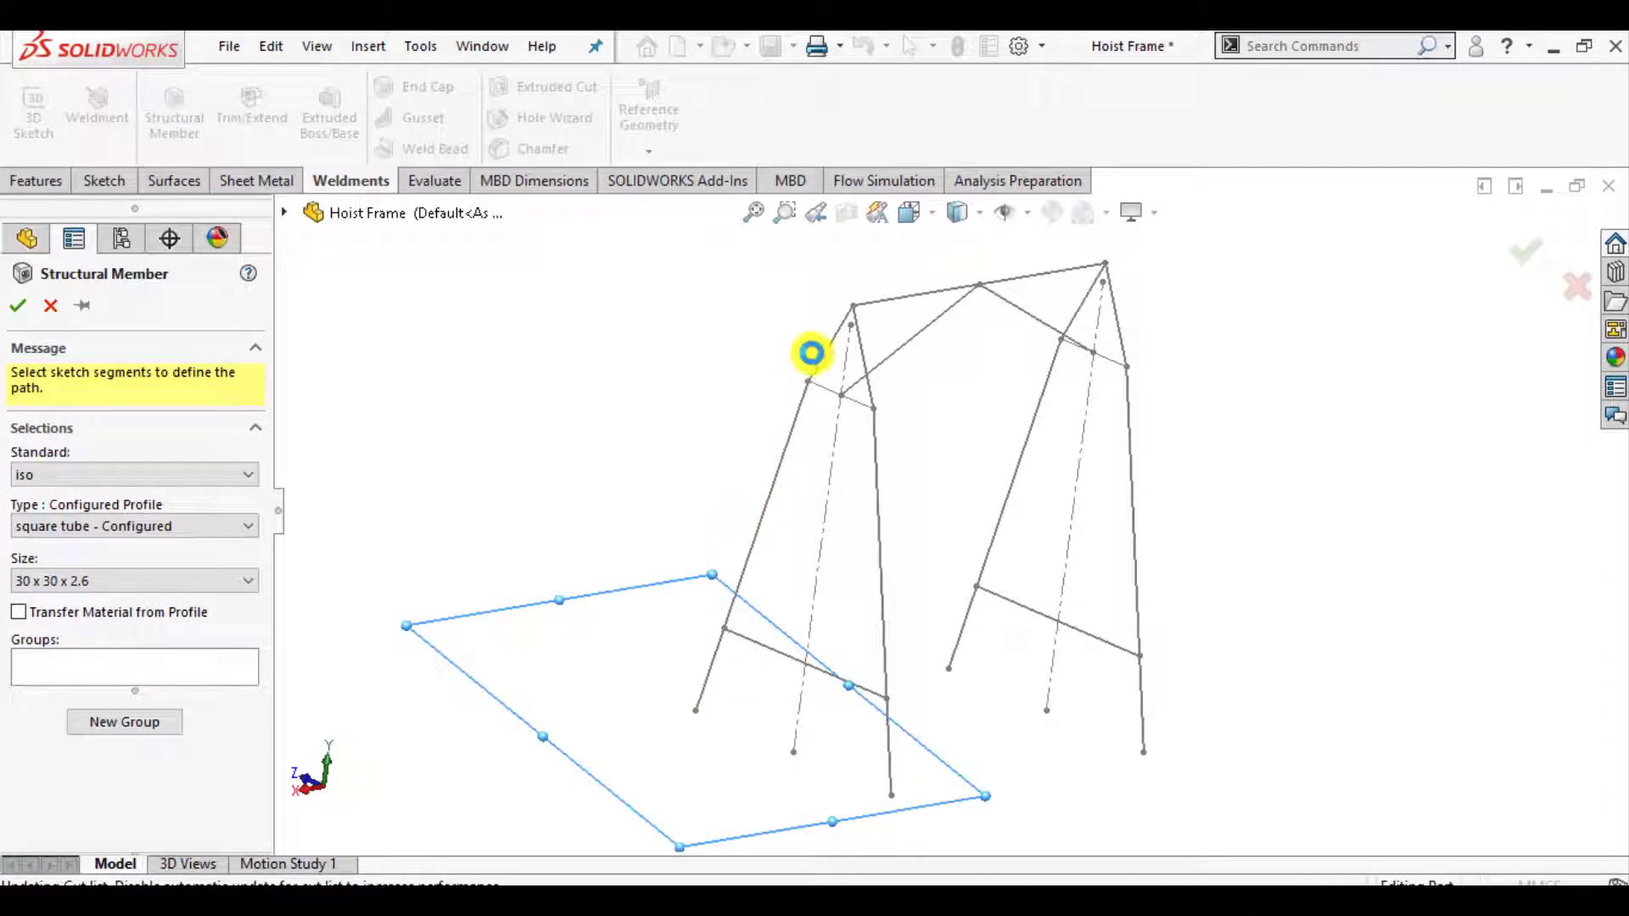
click(812, 353)
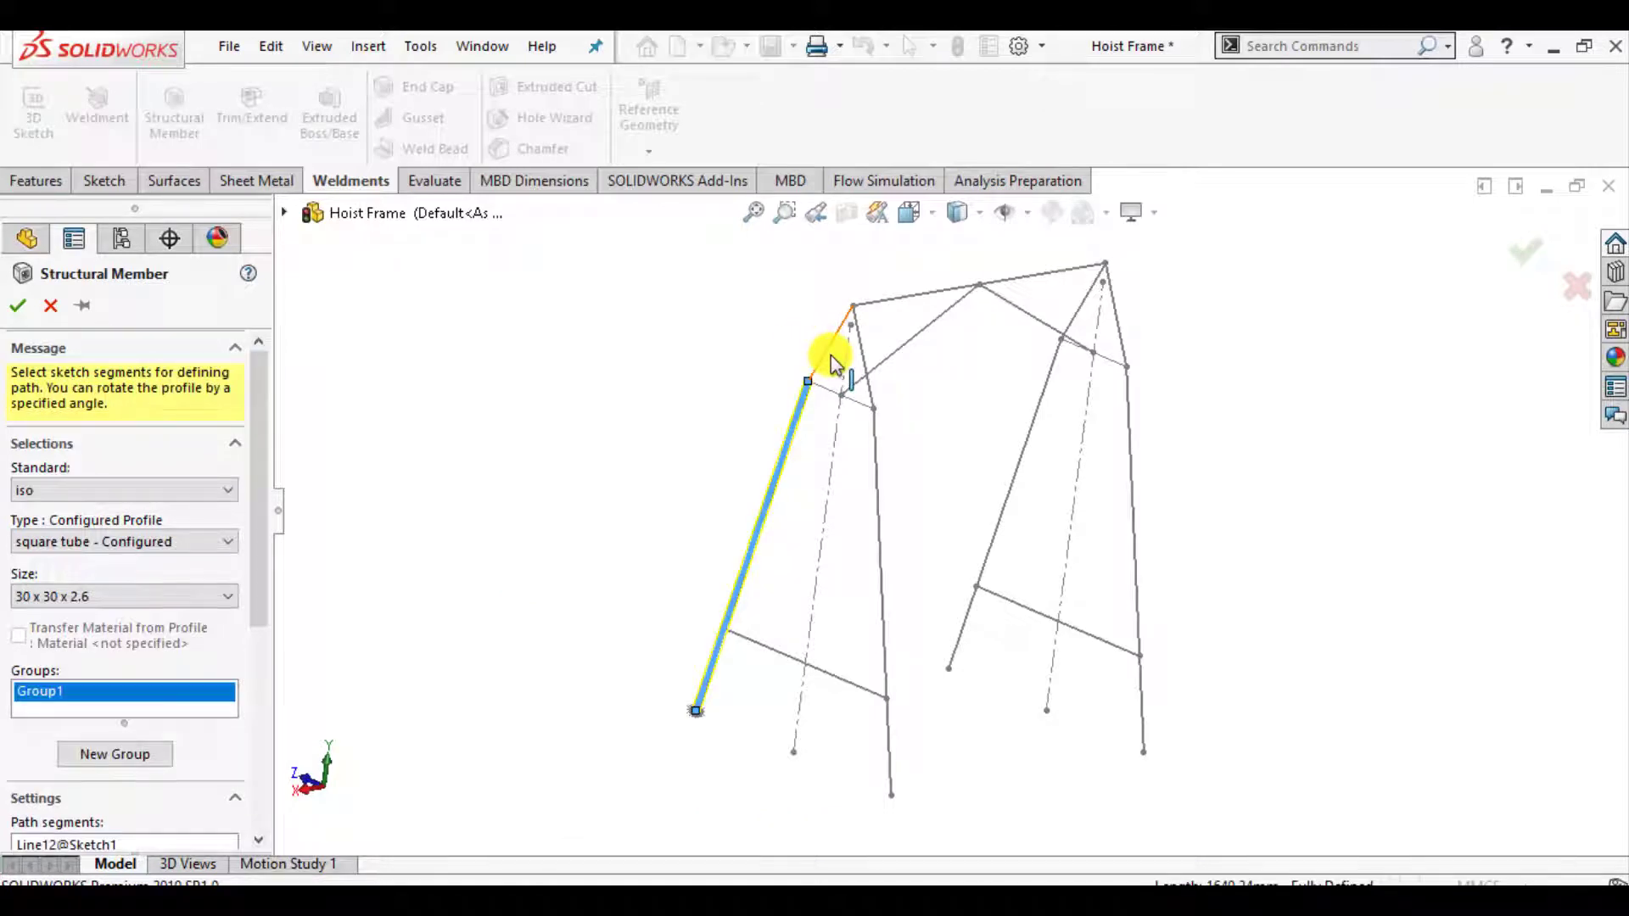
click(833, 359)
click(865, 355)
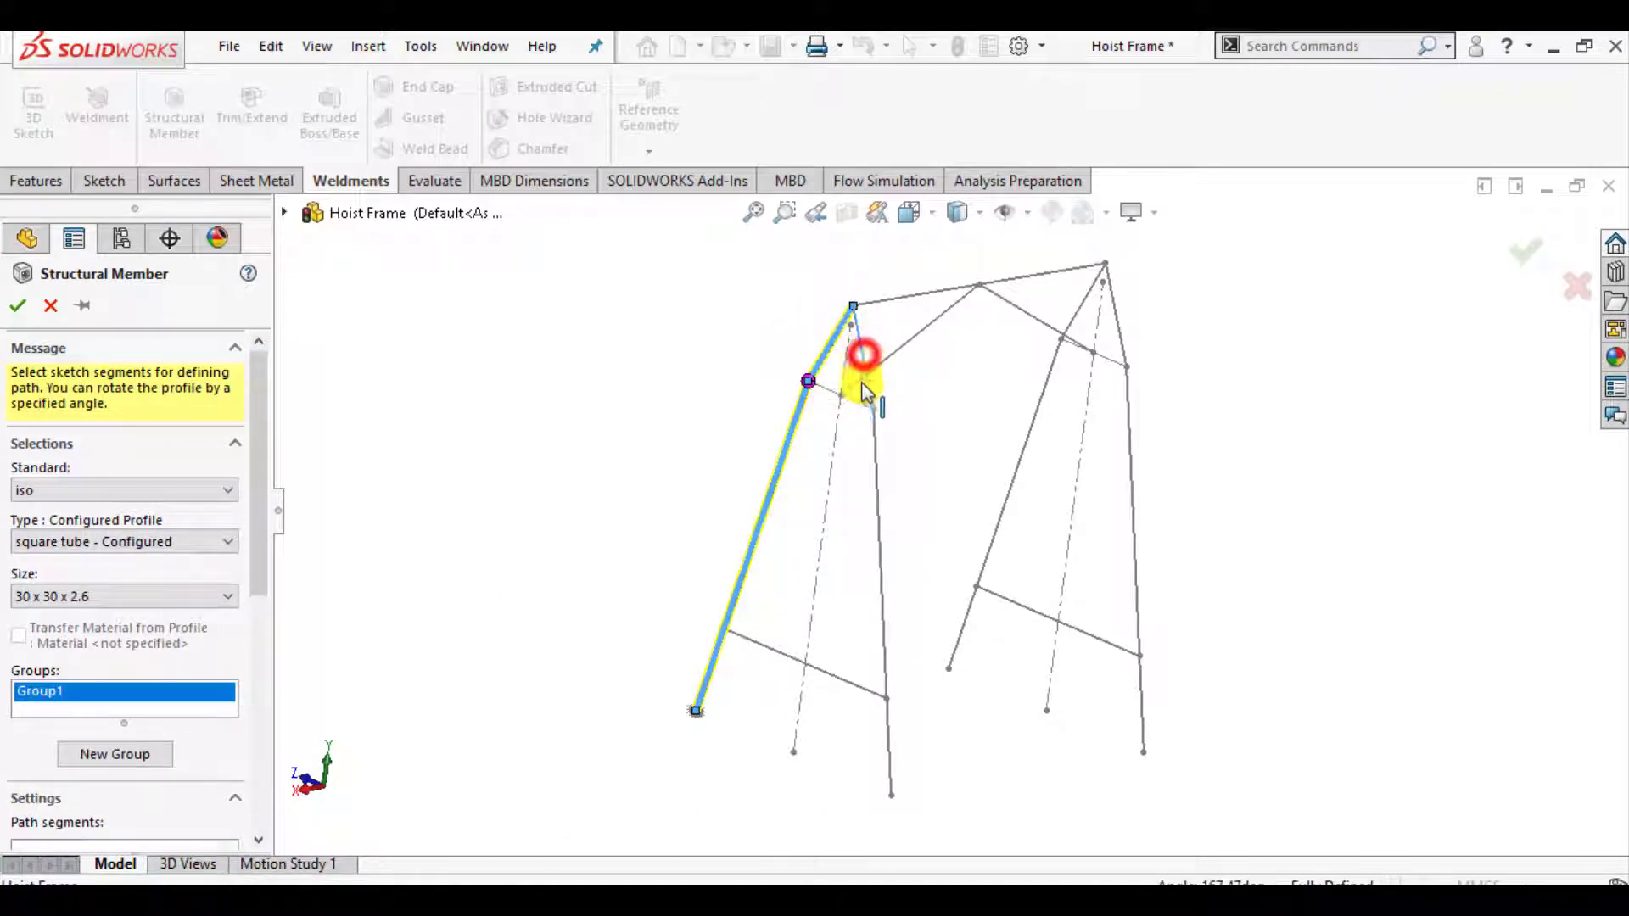
click(877, 500)
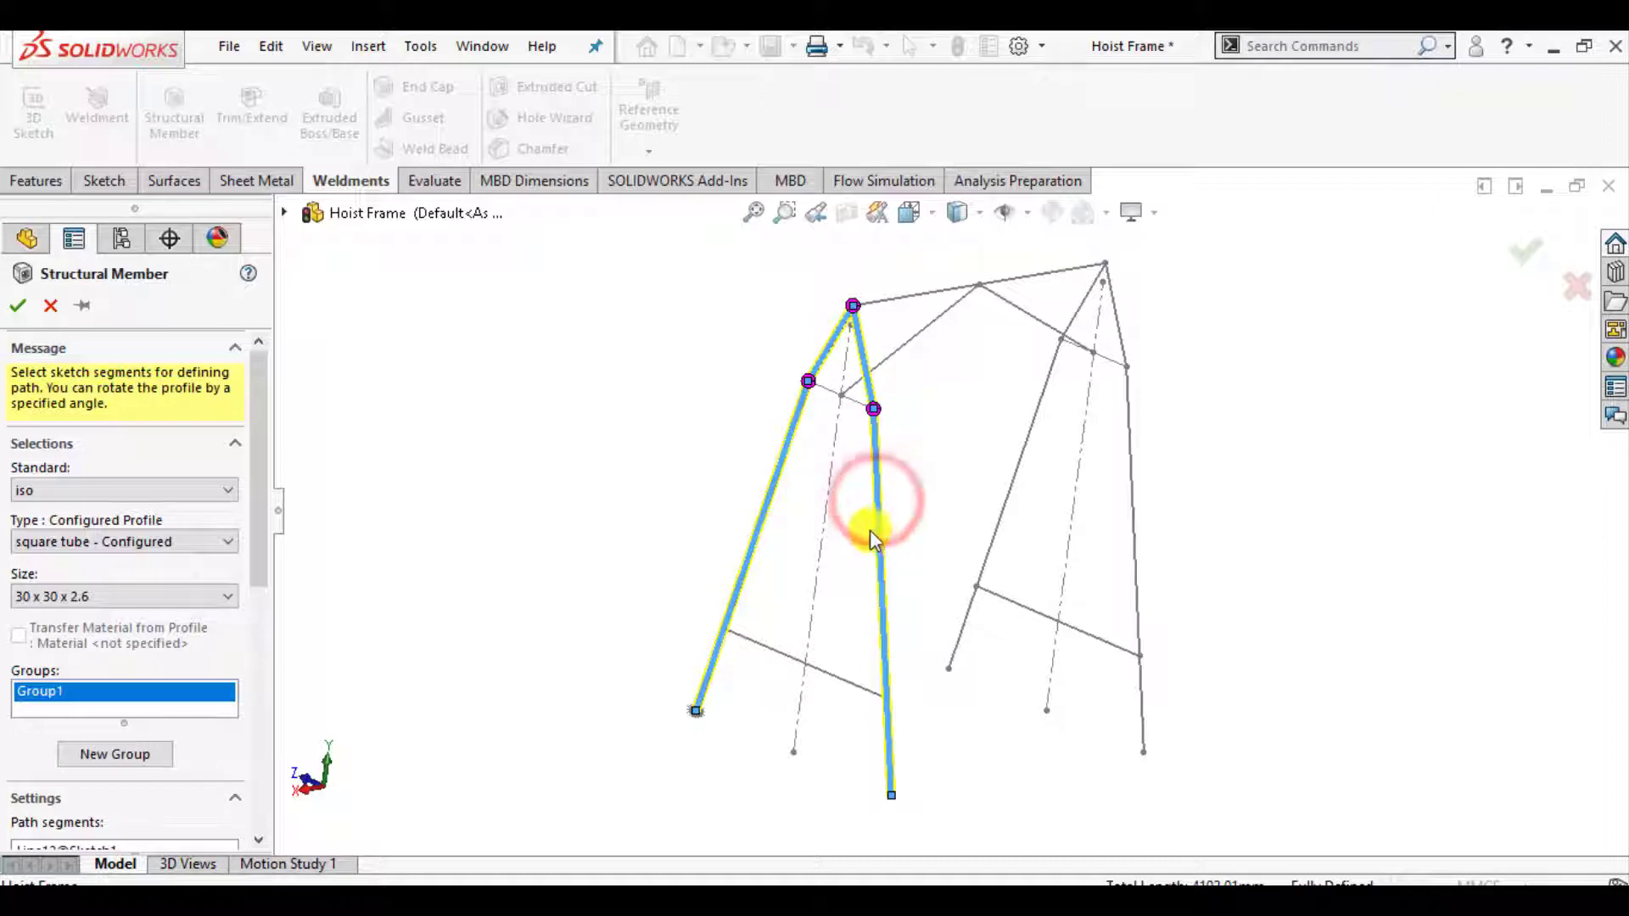
click(825, 394)
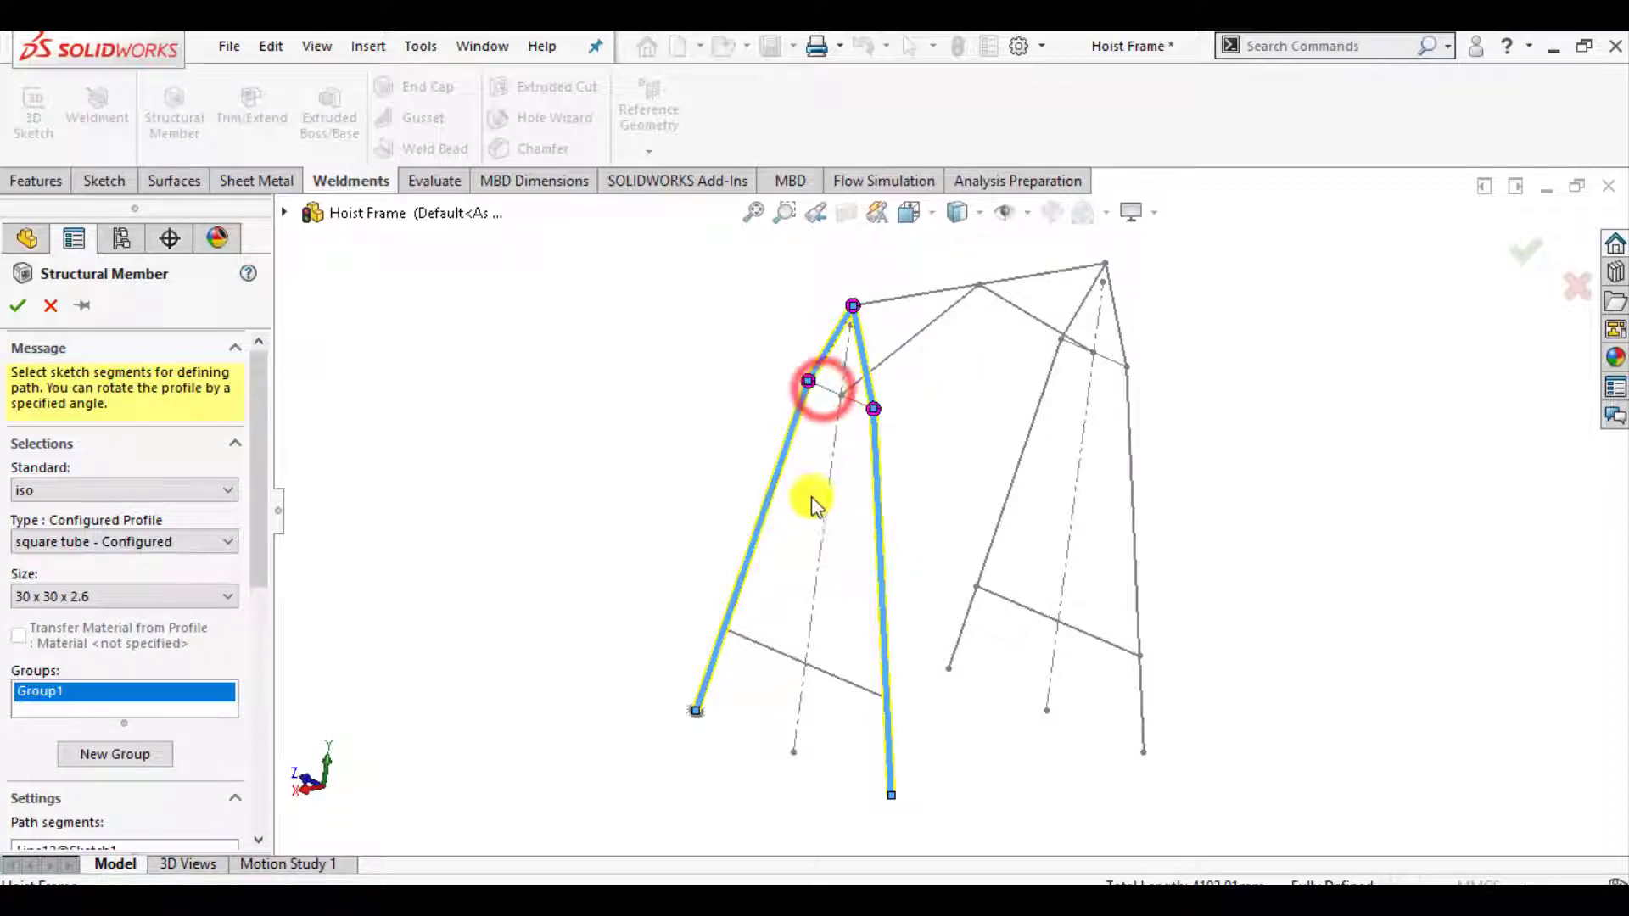
click(770, 651)
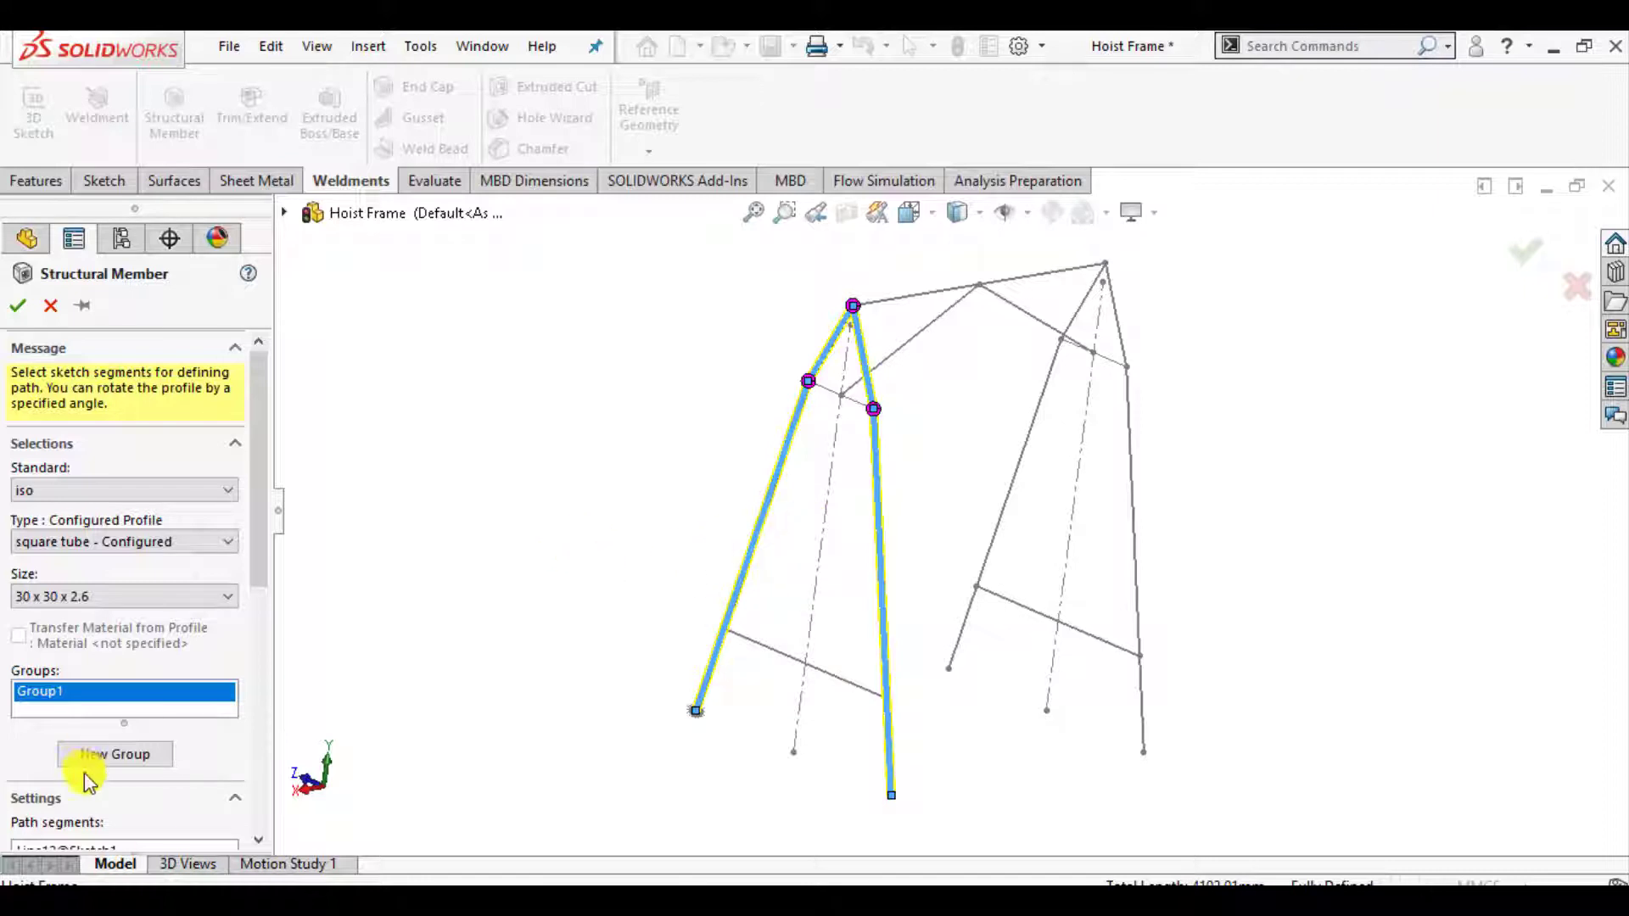
Add a new group containing the lower and upper horizontal crossbars of the near A-frame.
click(115, 757)
scroll(813, 579, down, 2)
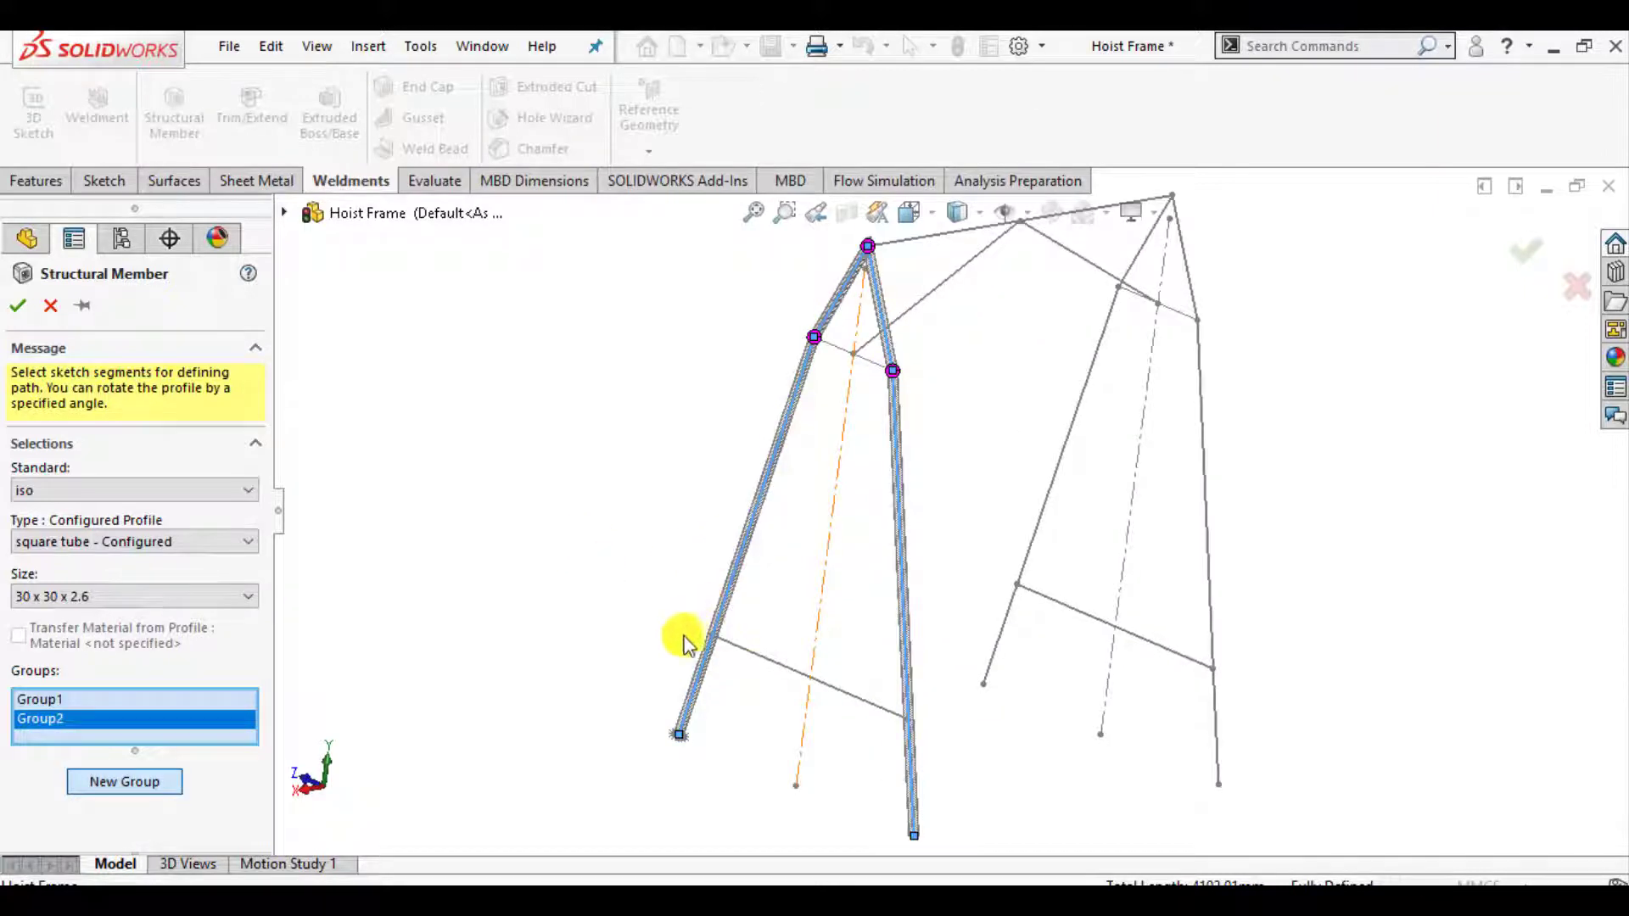
click(768, 662)
click(845, 353)
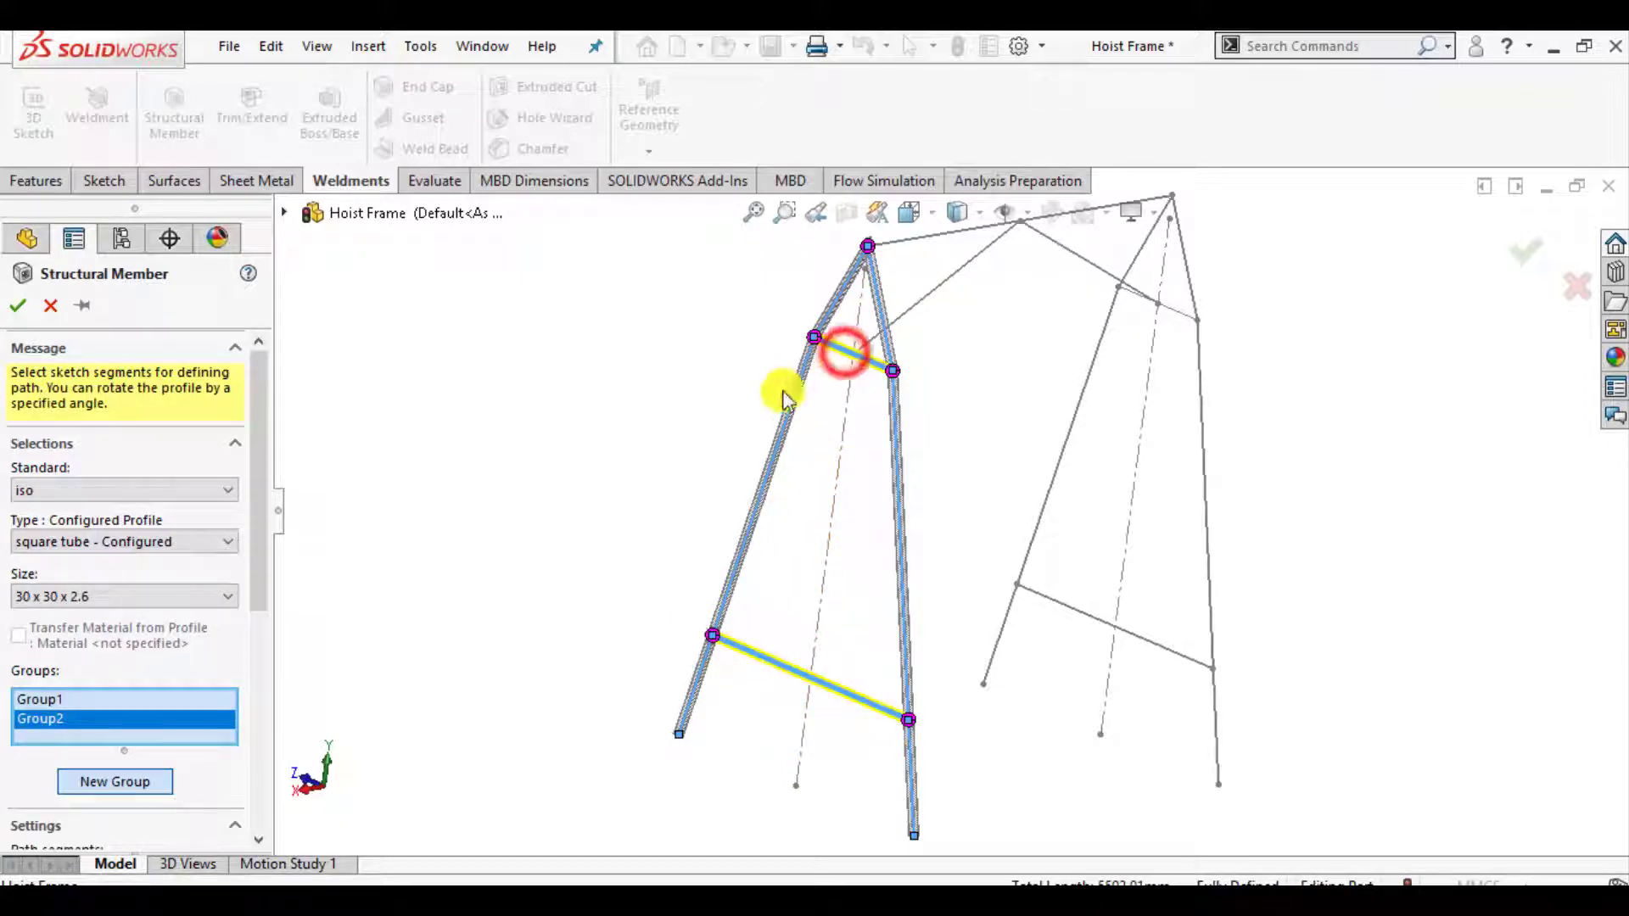
Add a third group following the four connected leg segments of the far A-frame.
click(77, 781)
key(f)
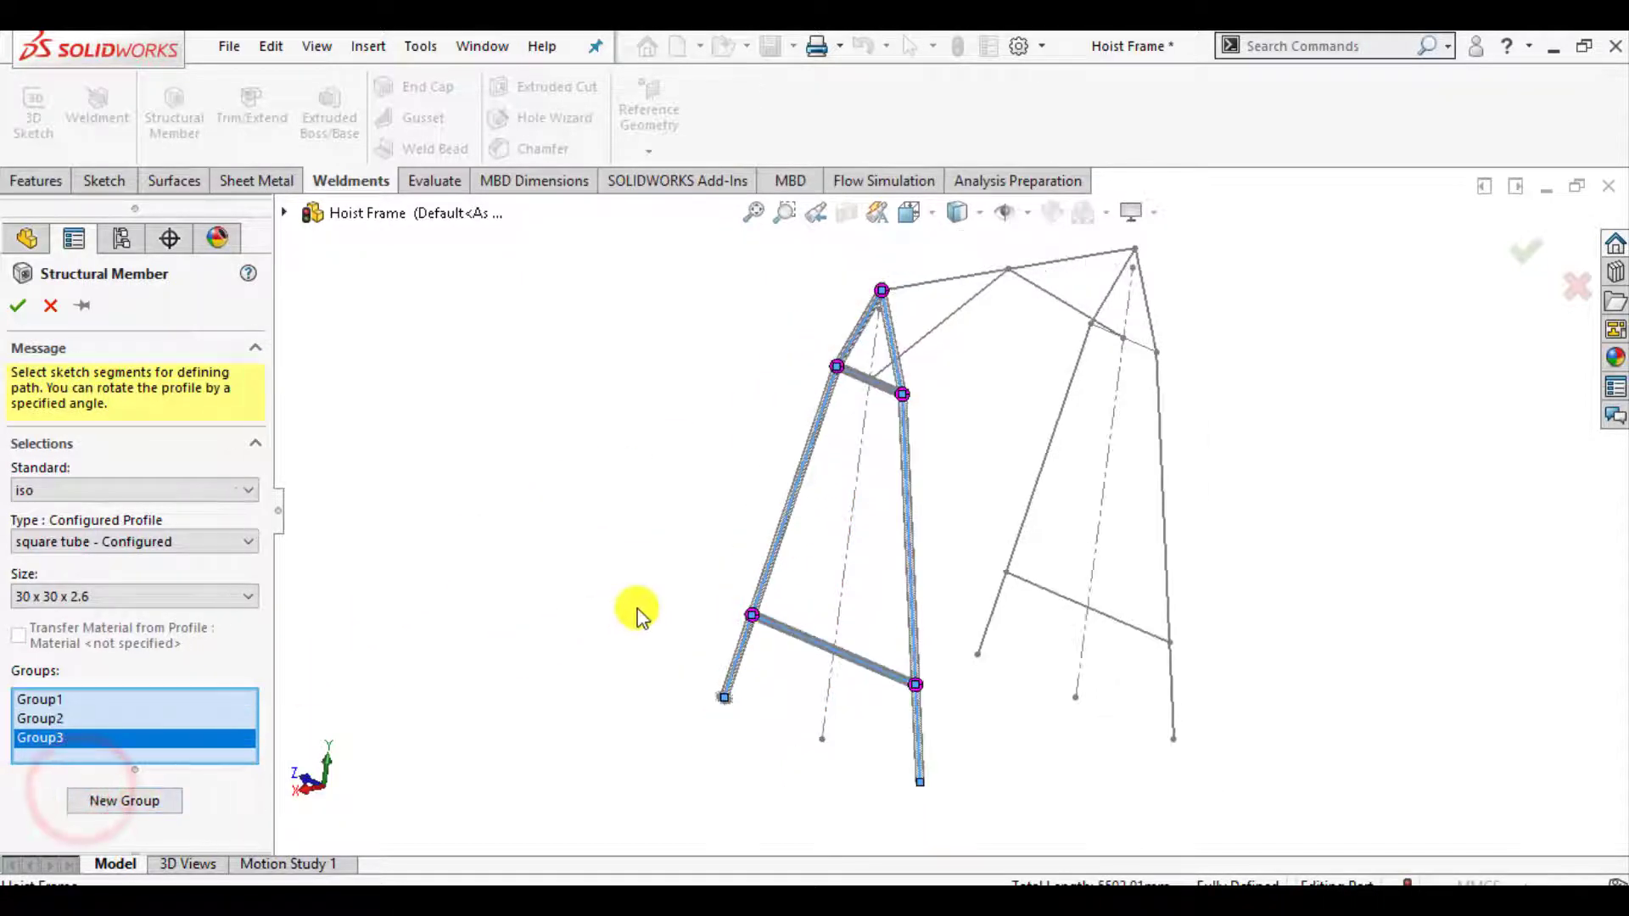
click(989, 604)
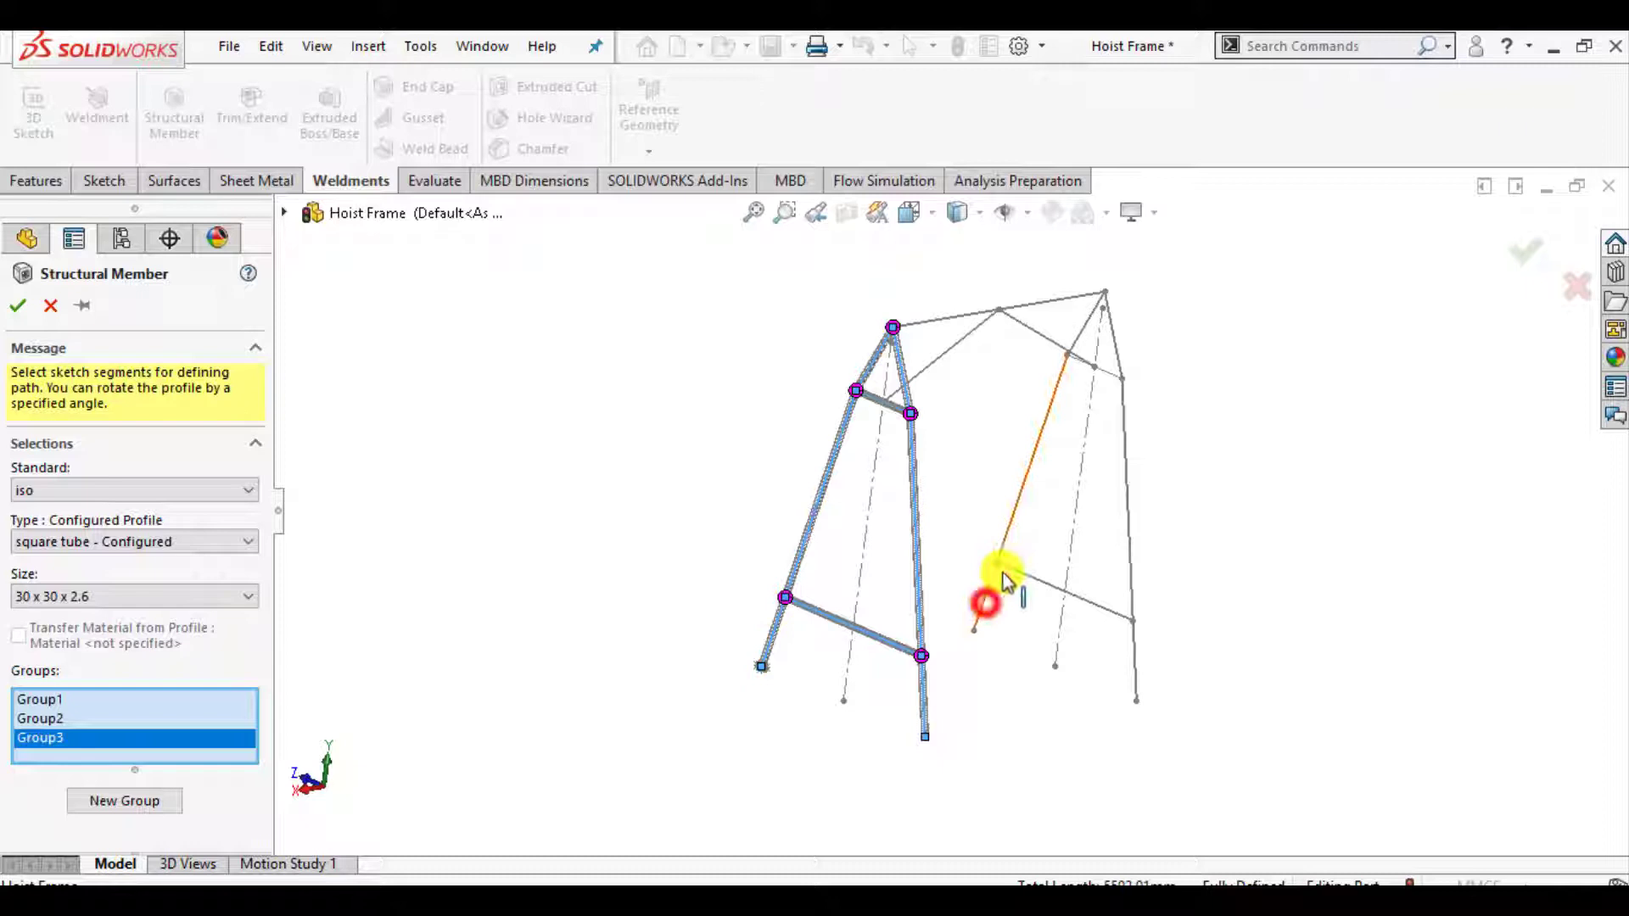
click(1083, 336)
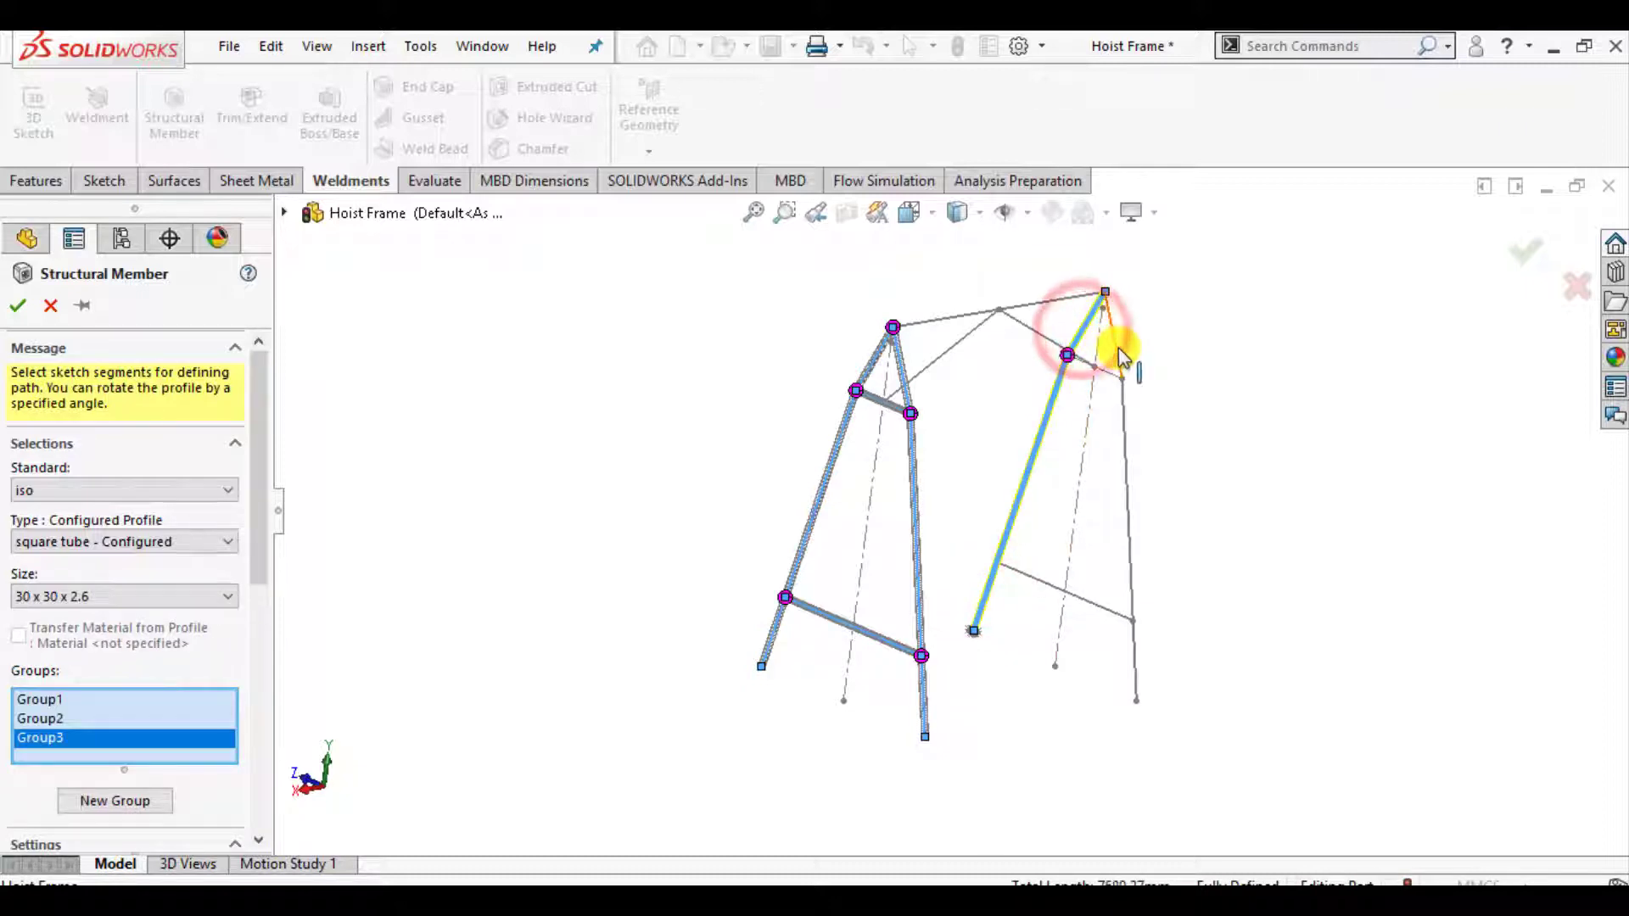
click(1115, 348)
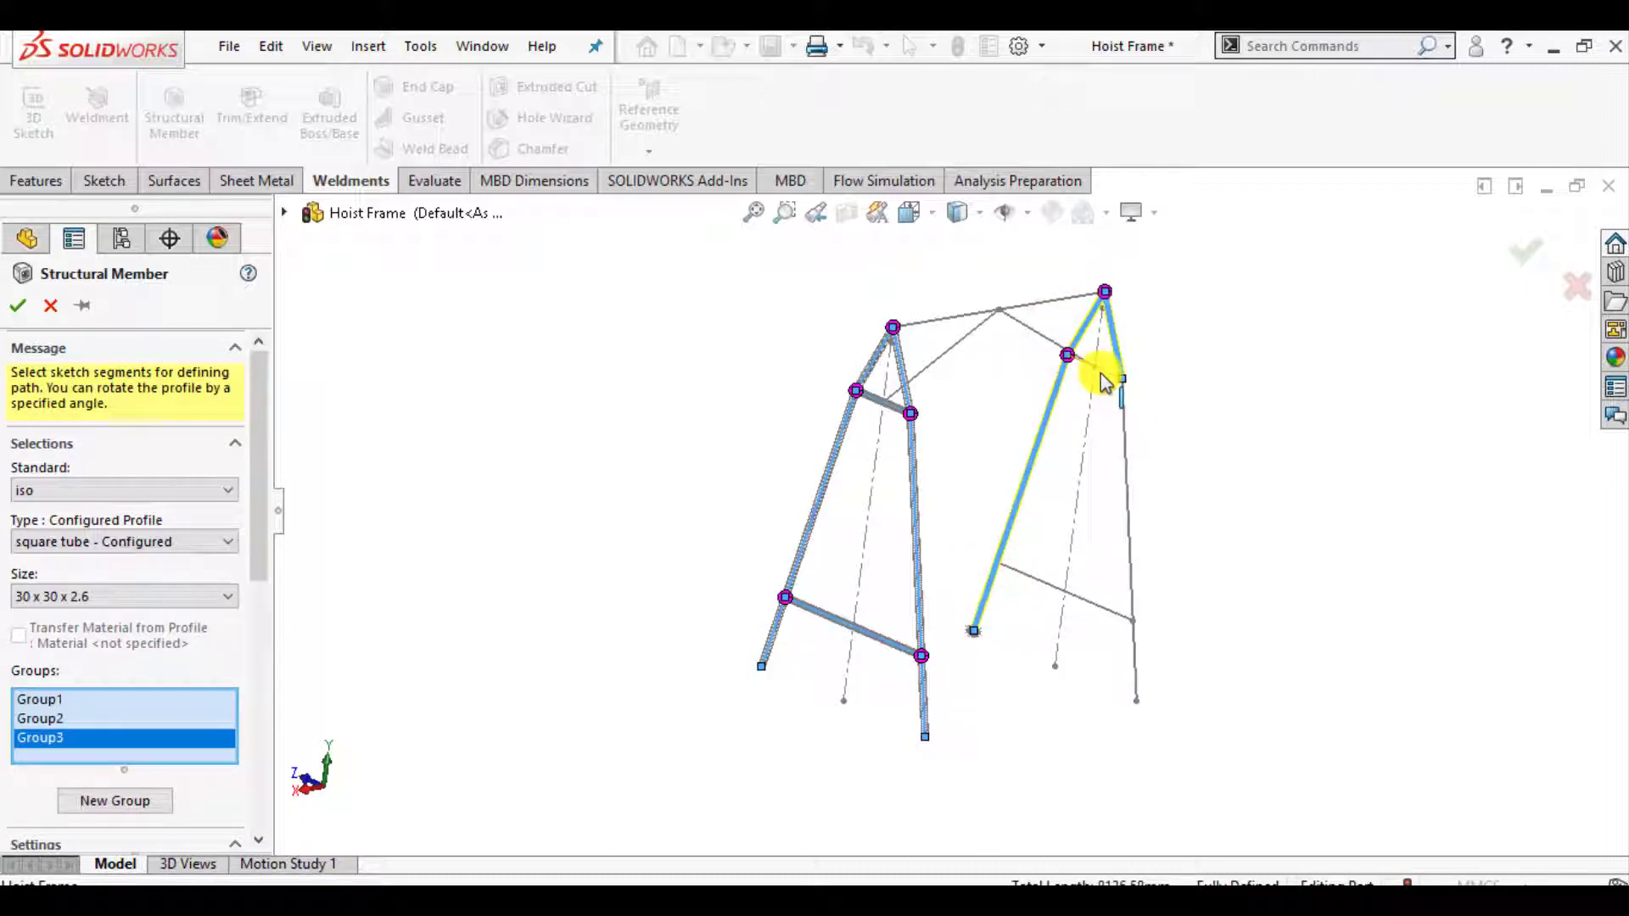
click(1127, 463)
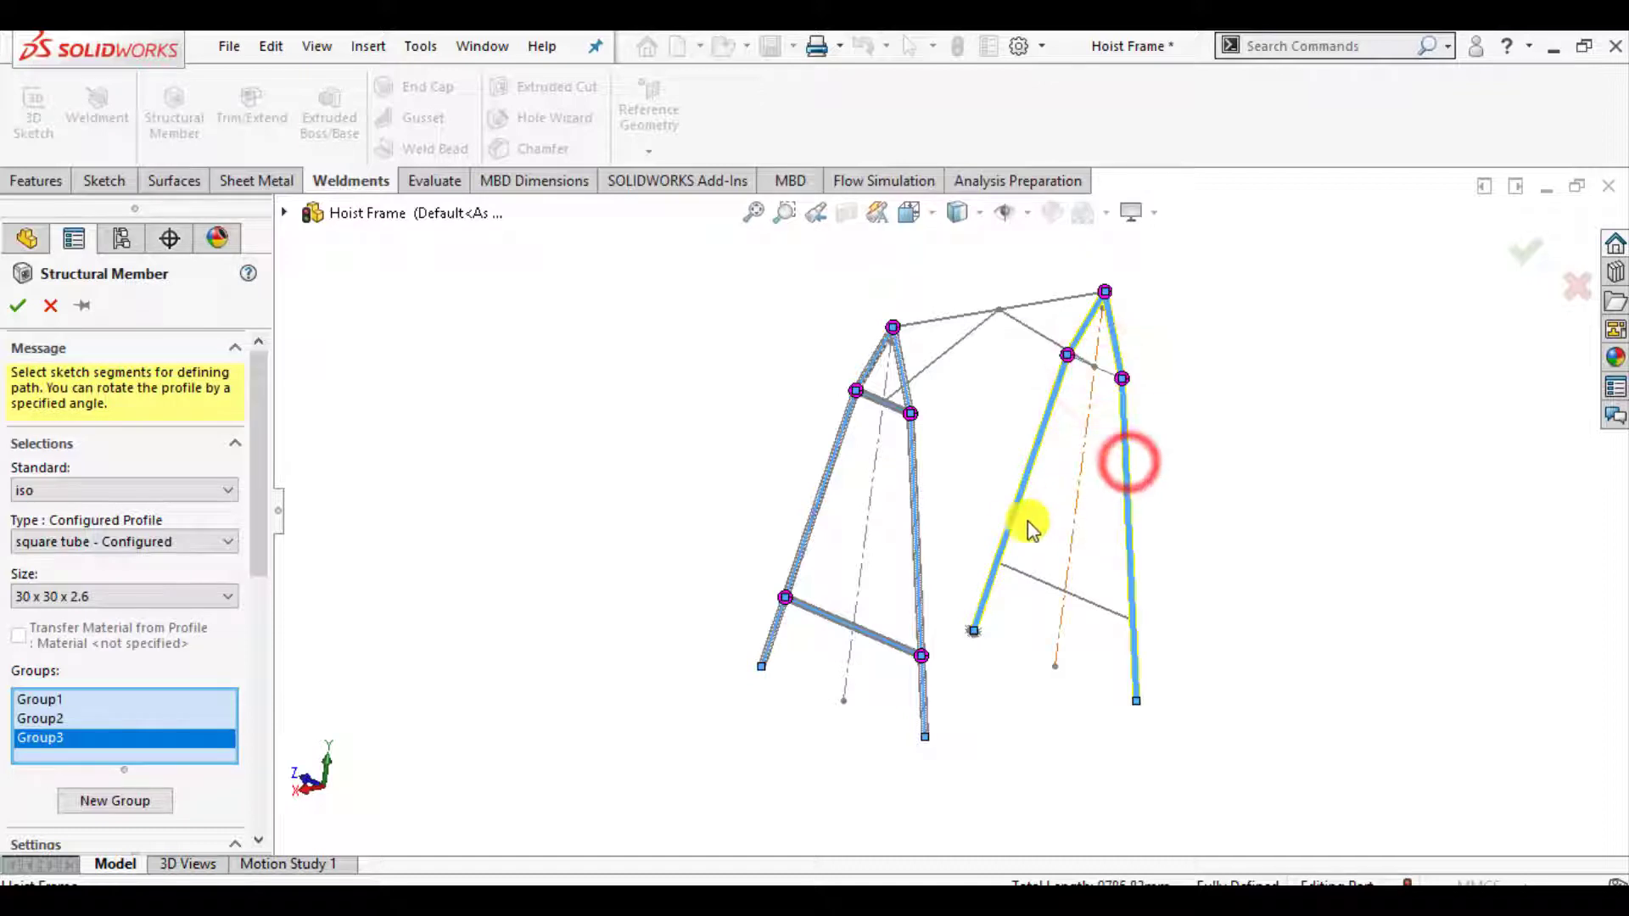
Add a fourth group containing the upper and lower horizontal crossbars of the far A-frame.
click(117, 801)
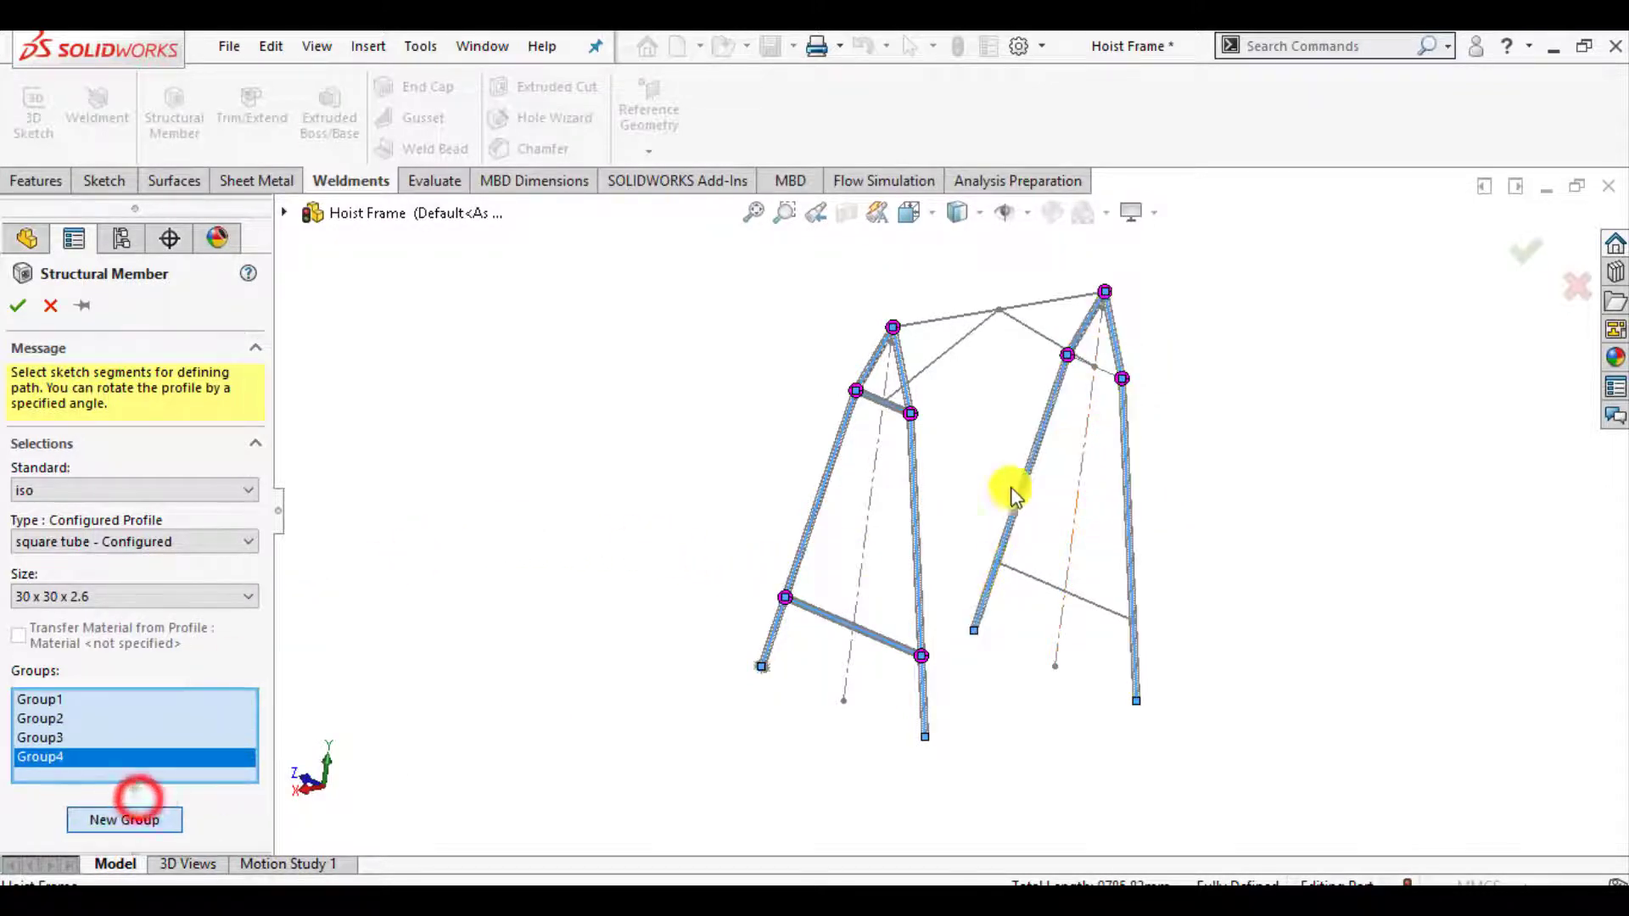
scroll(1101, 394, down, 3)
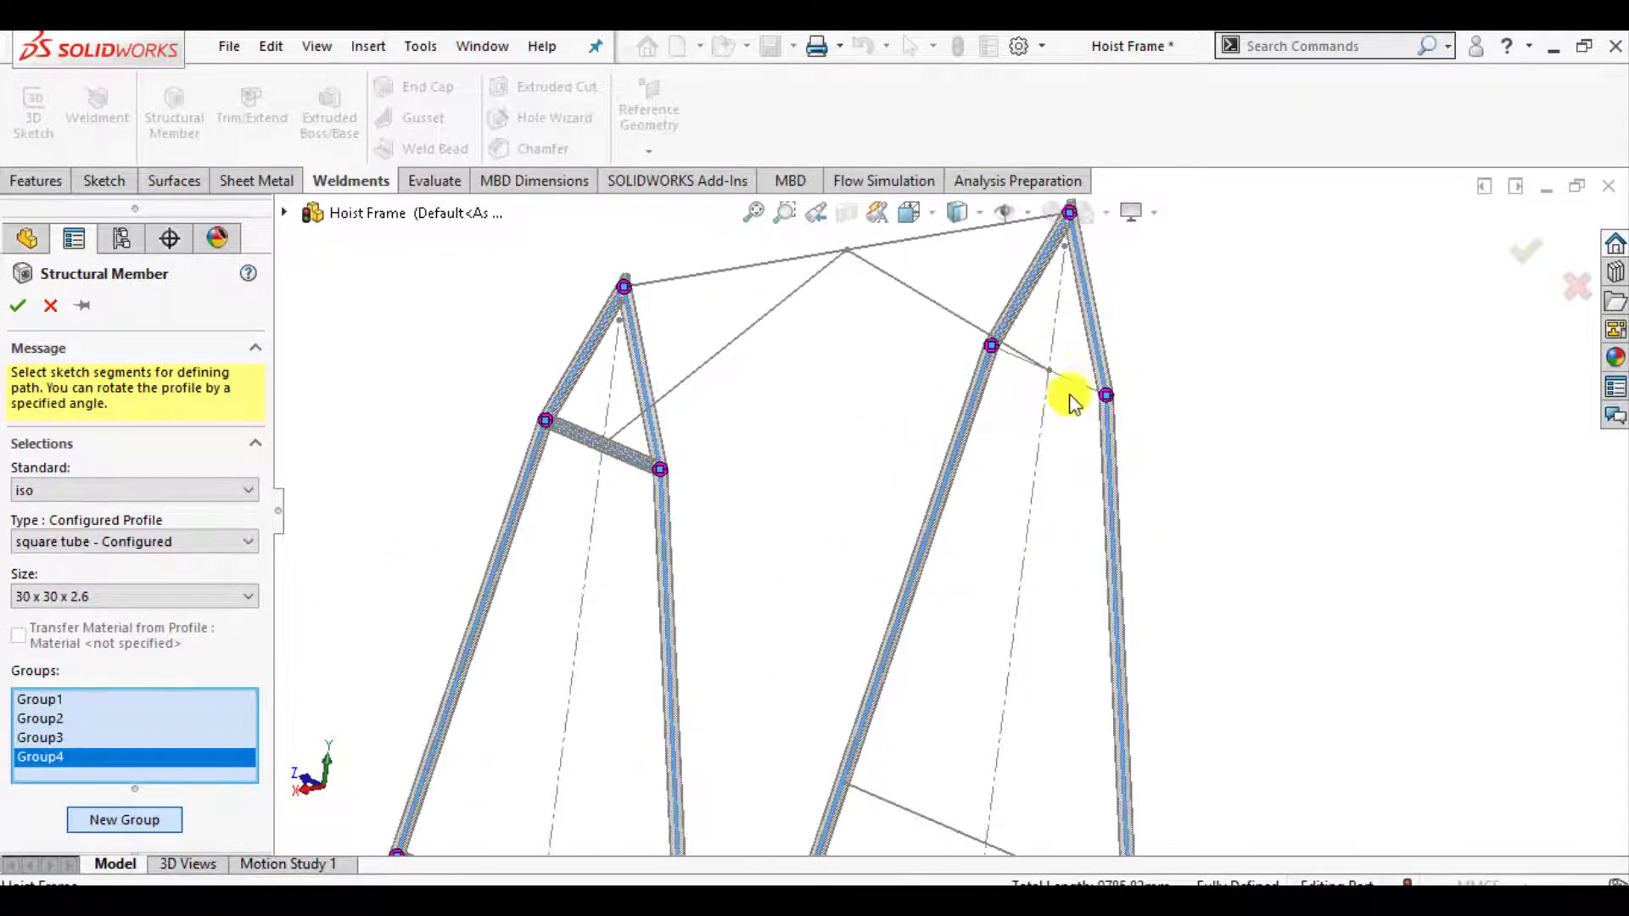
click(1081, 386)
scroll(950, 511, up, 3)
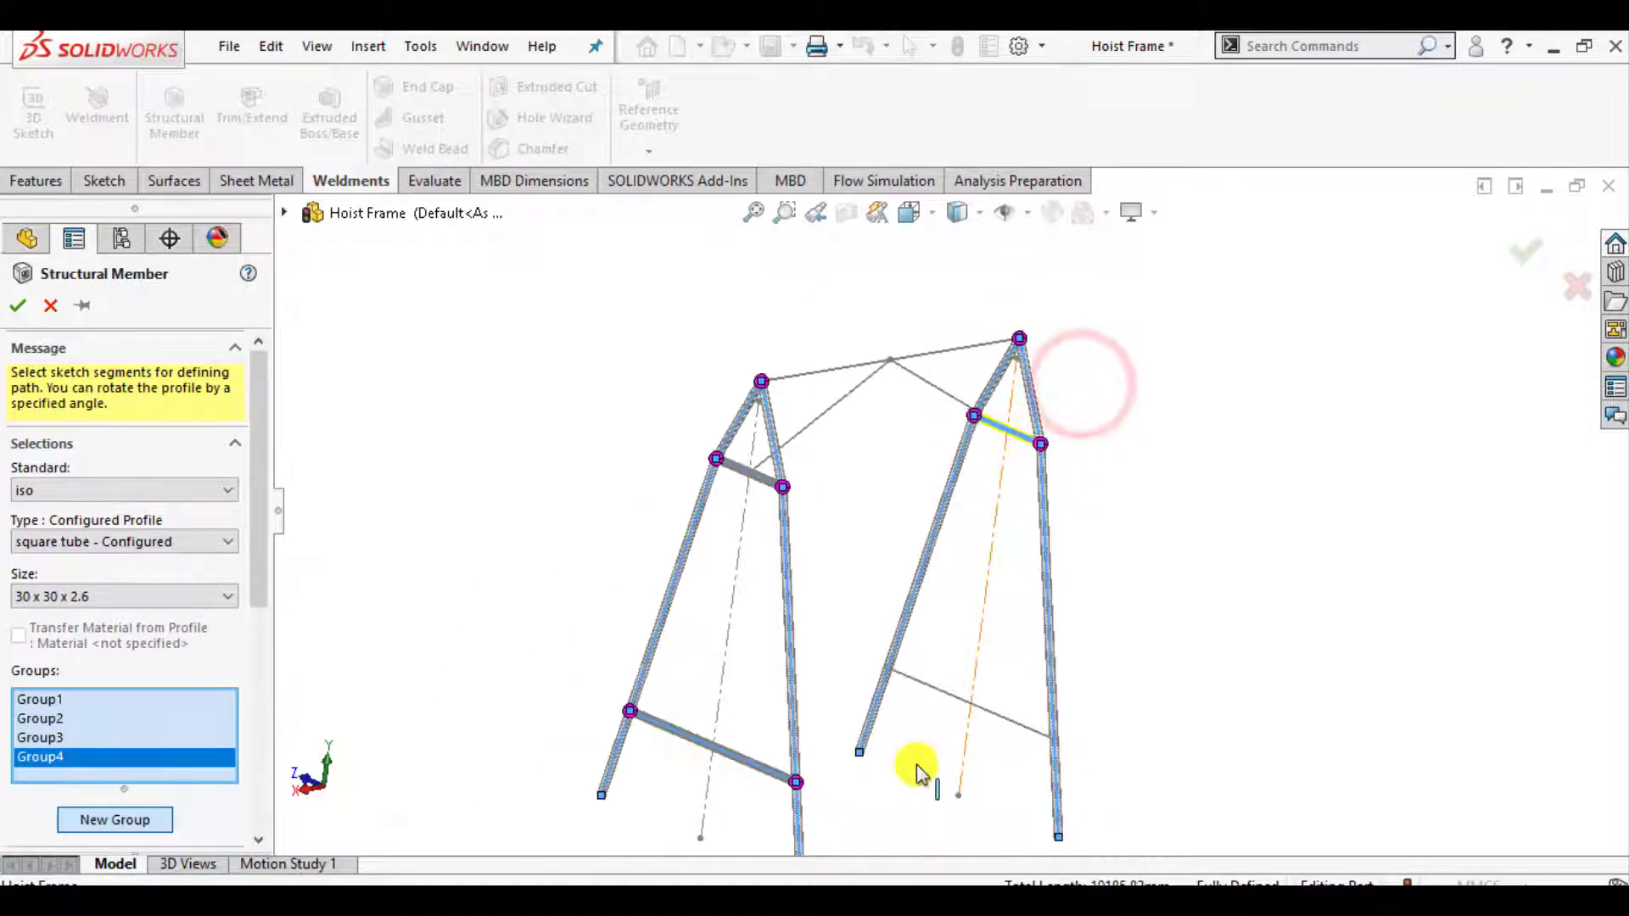
click(1005, 720)
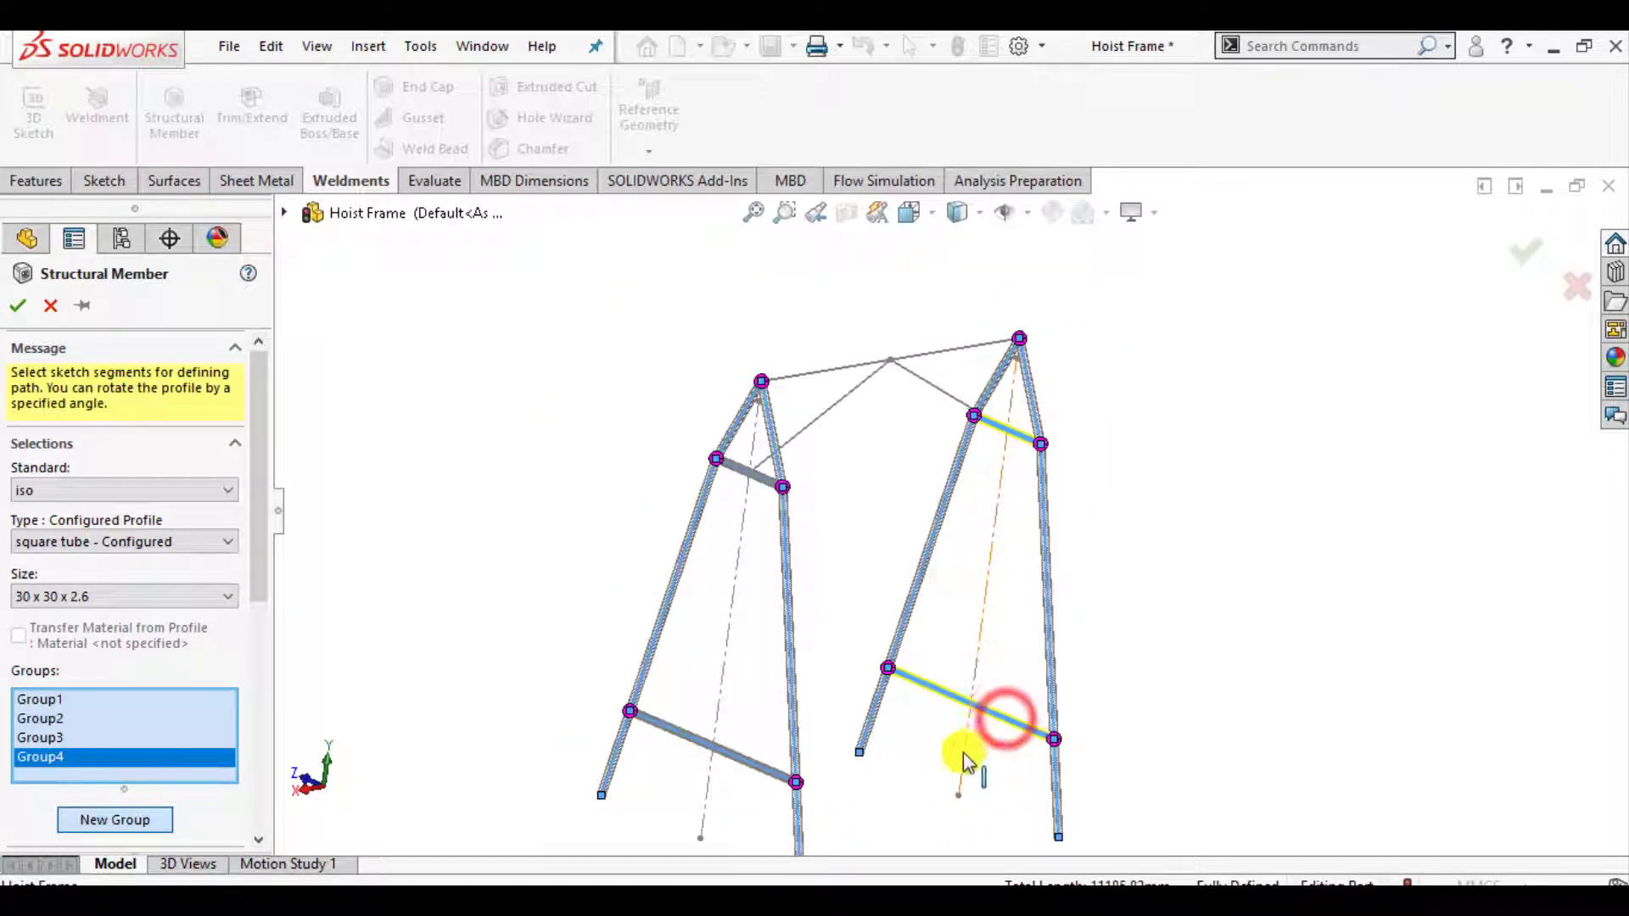
Add a fifth group for the top beam line joining the peaks of the two A-frames.
click(138, 821)
middle_drag(557, 534, 458, 509)
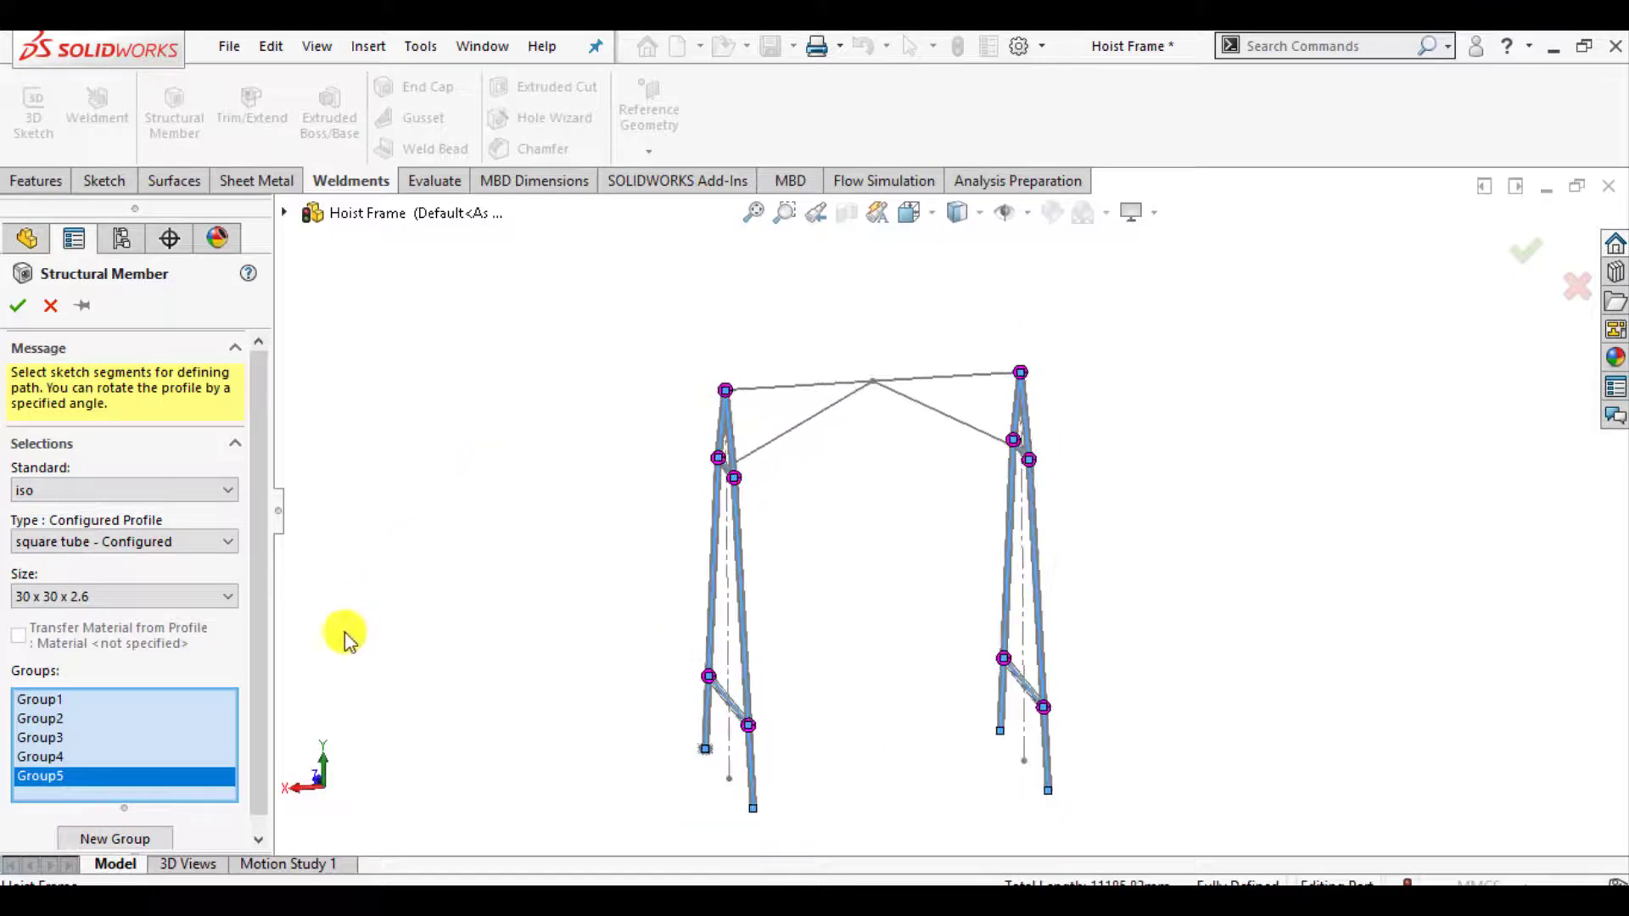
click(781, 386)
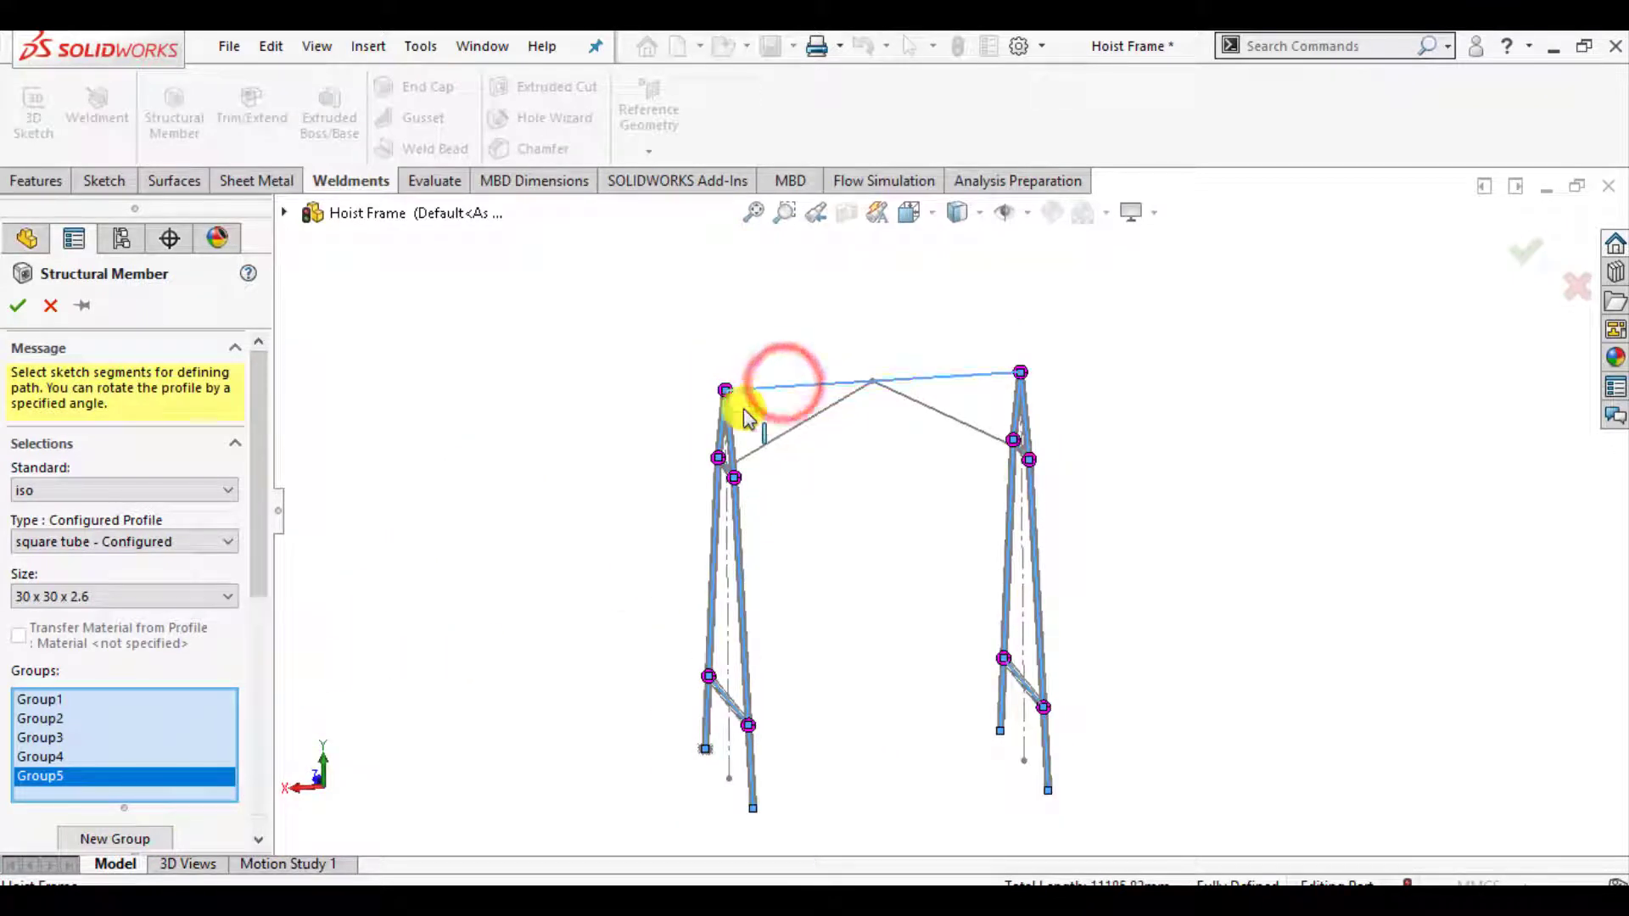
Add a sixth group for the two diagonal braces under the top beam and accept the structural member.
click(88, 840)
scroll(887, 440, down, 2)
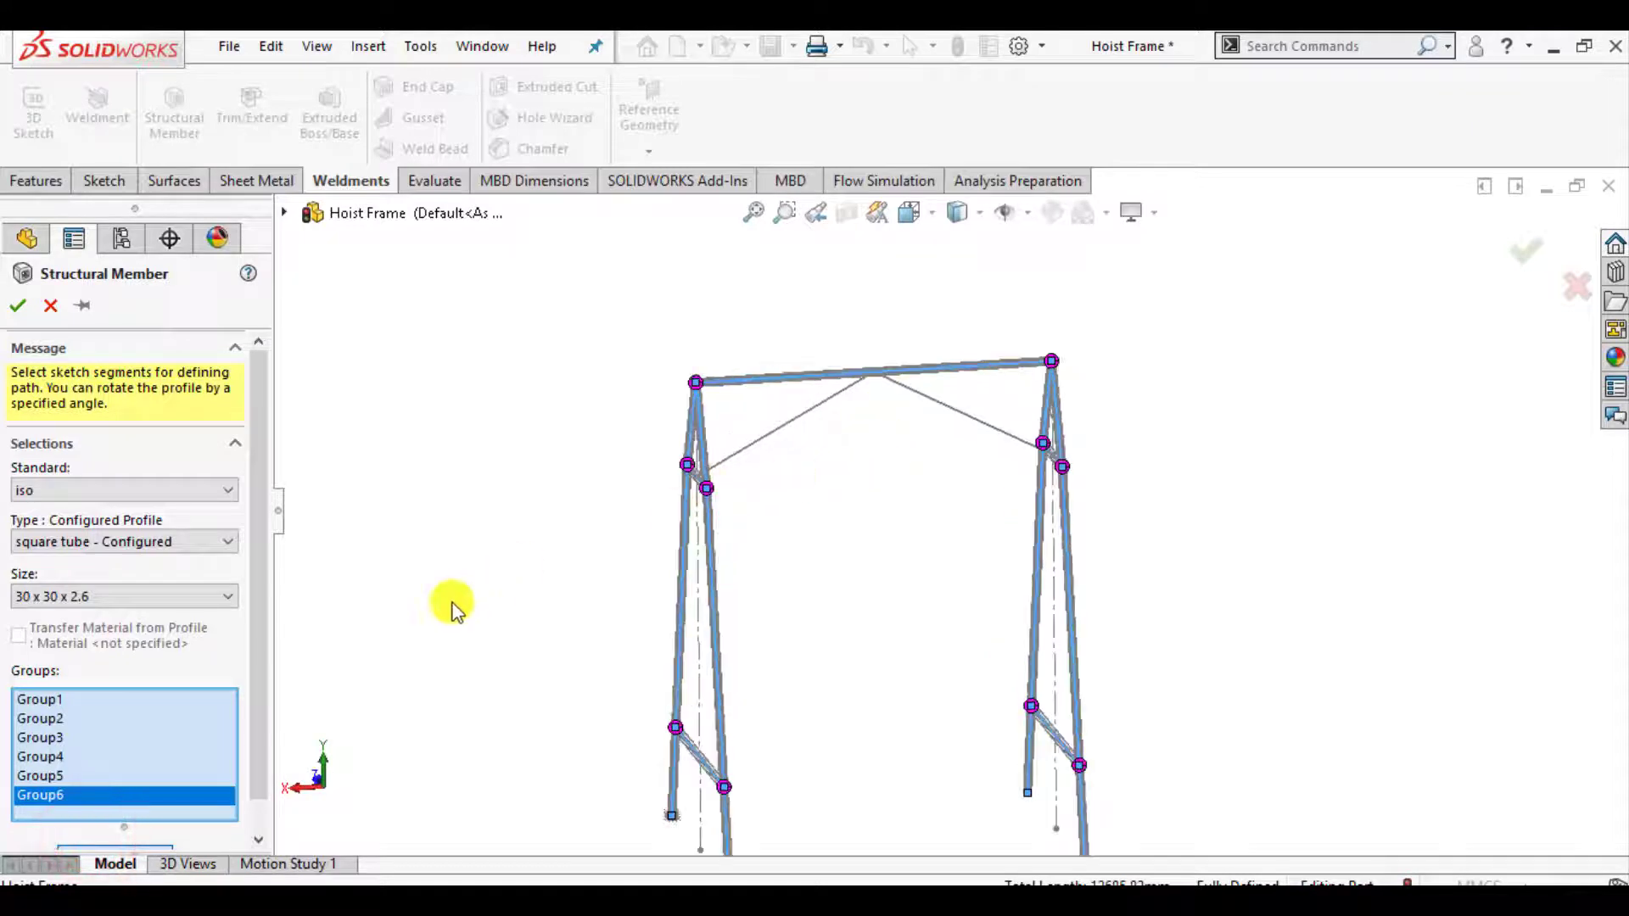
click(766, 437)
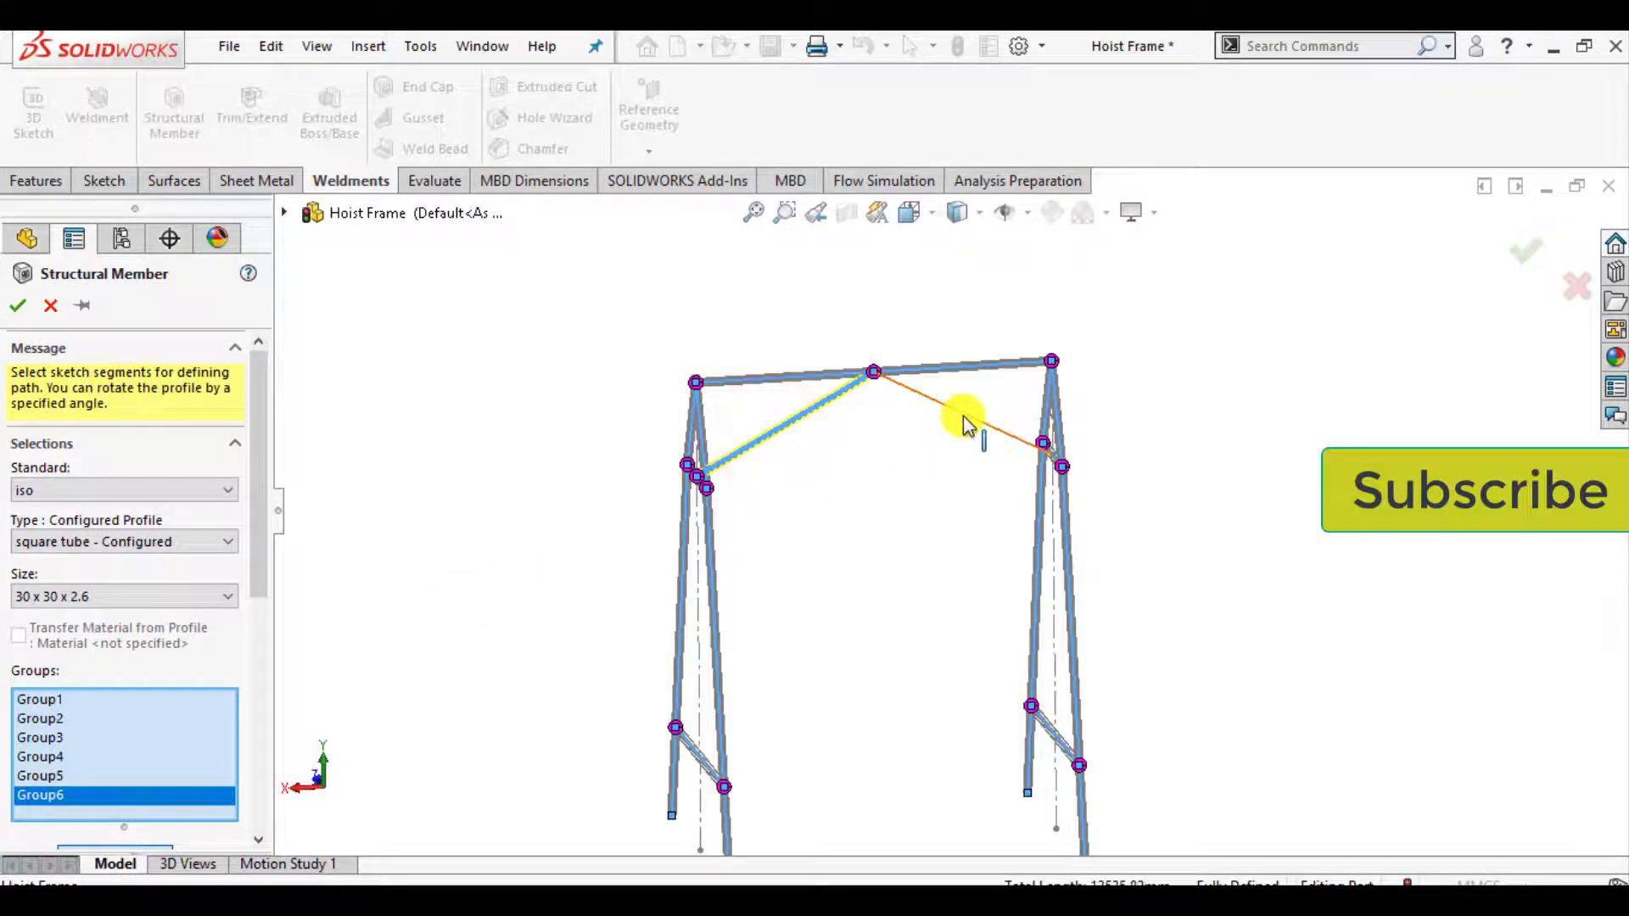
middle_drag(844, 514, 909, 601)
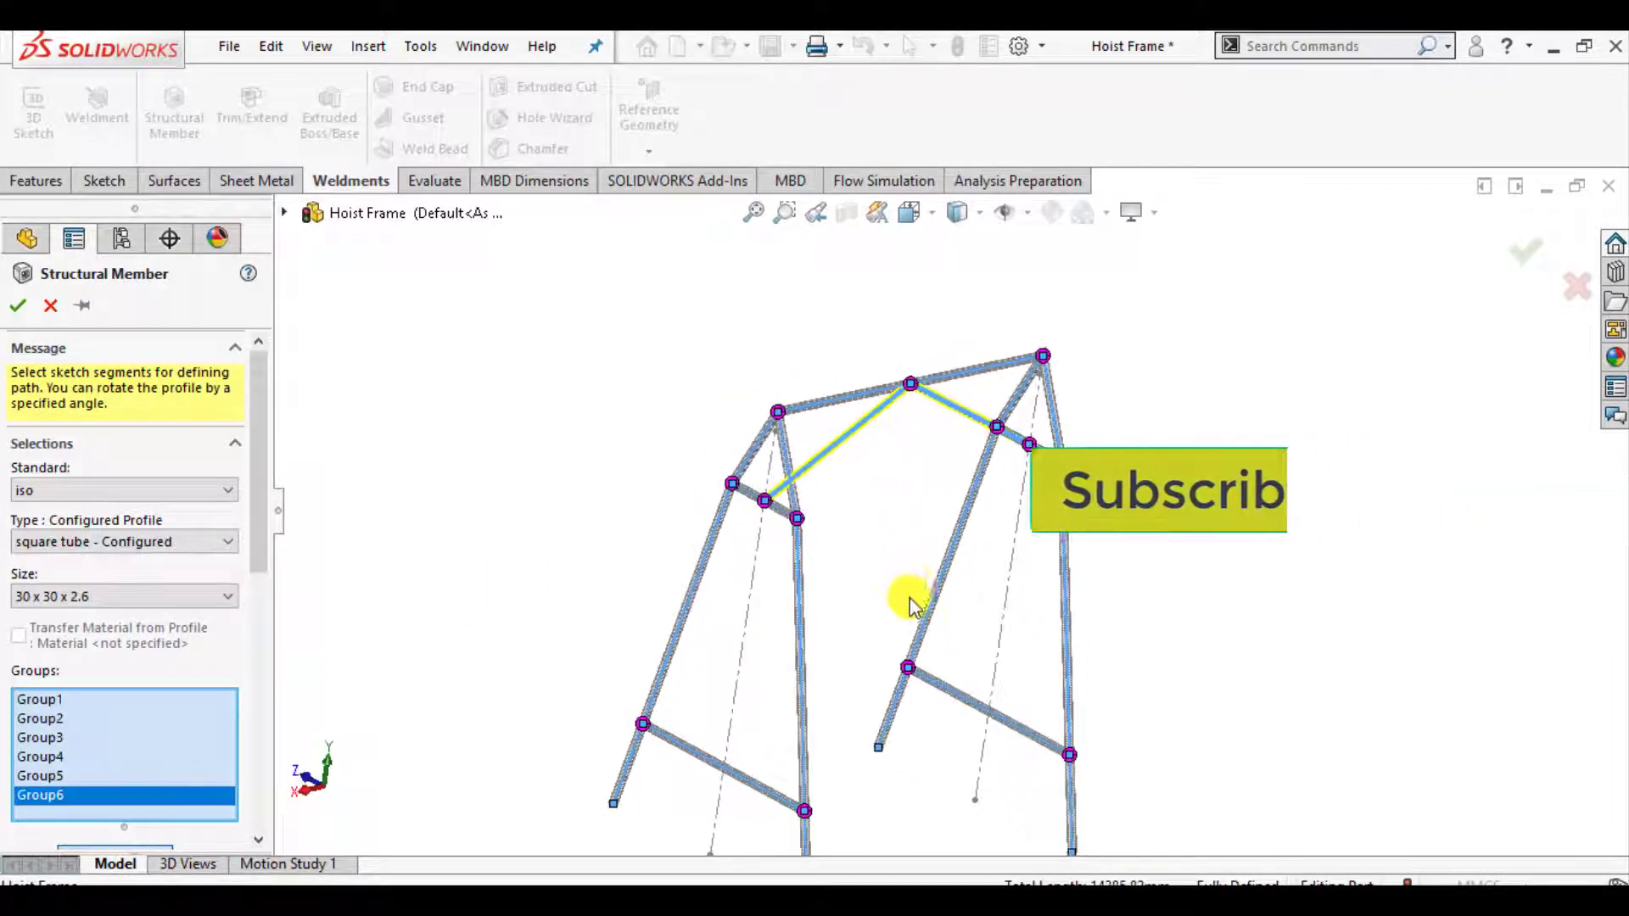
click(18, 305)
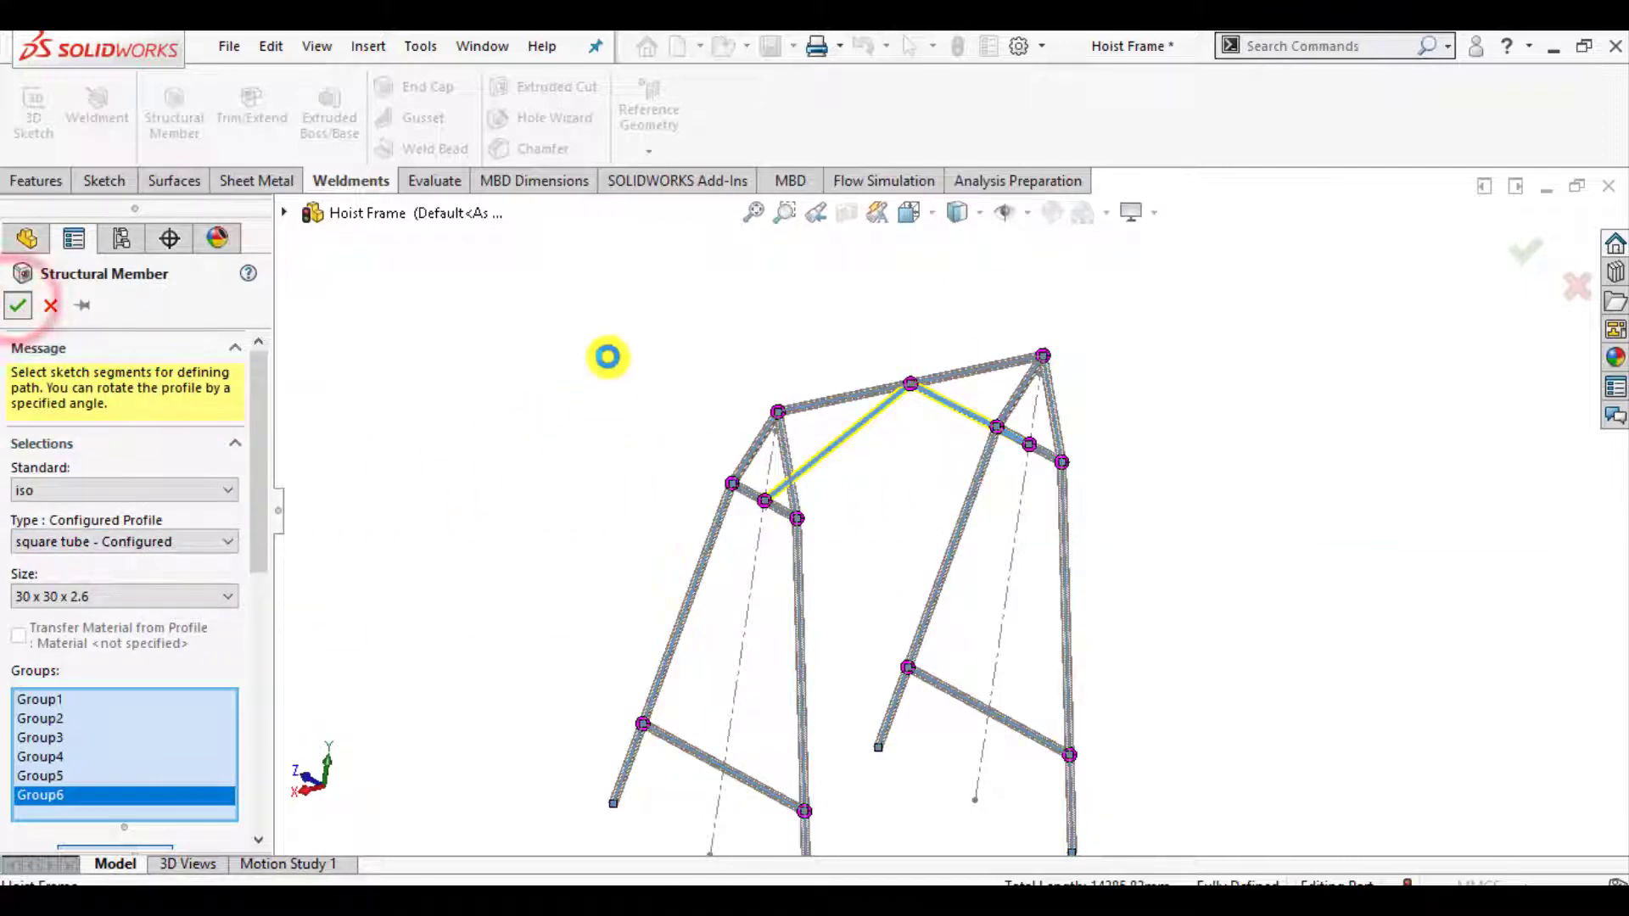
click(609, 355)
Examine the joint where the two diagonal braces meet the middle of the top beam.
scroll(927, 565, up, 3)
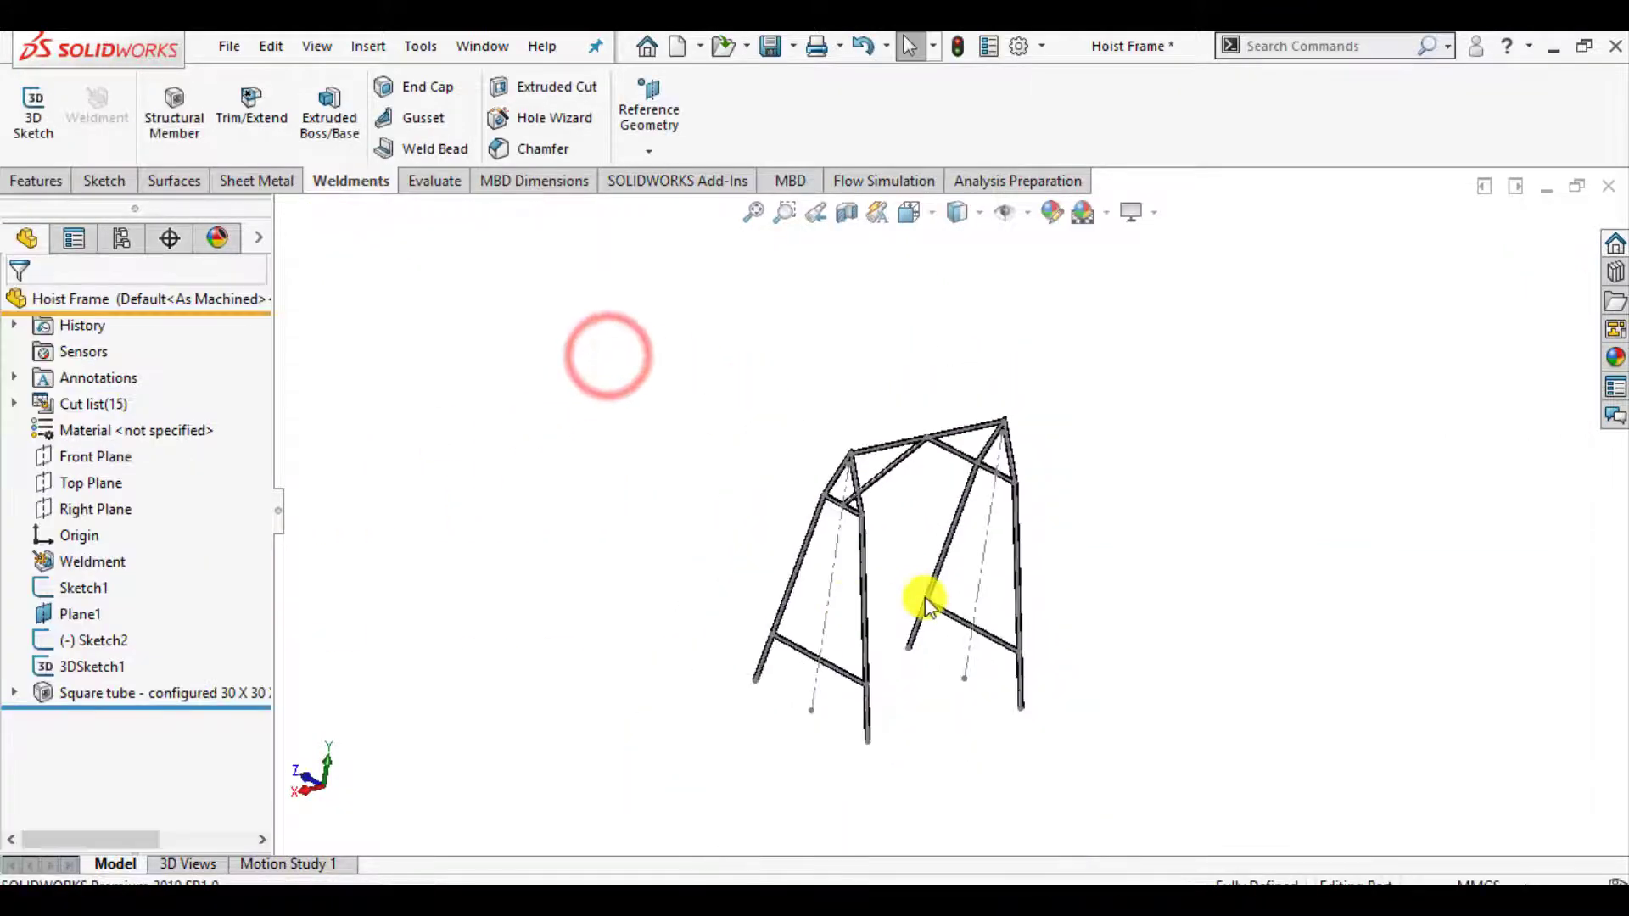
scroll(927, 600, down, 4)
scroll(947, 285, down, 2)
middle_drag(873, 429, 827, 378)
scroll(922, 389, down, 7)
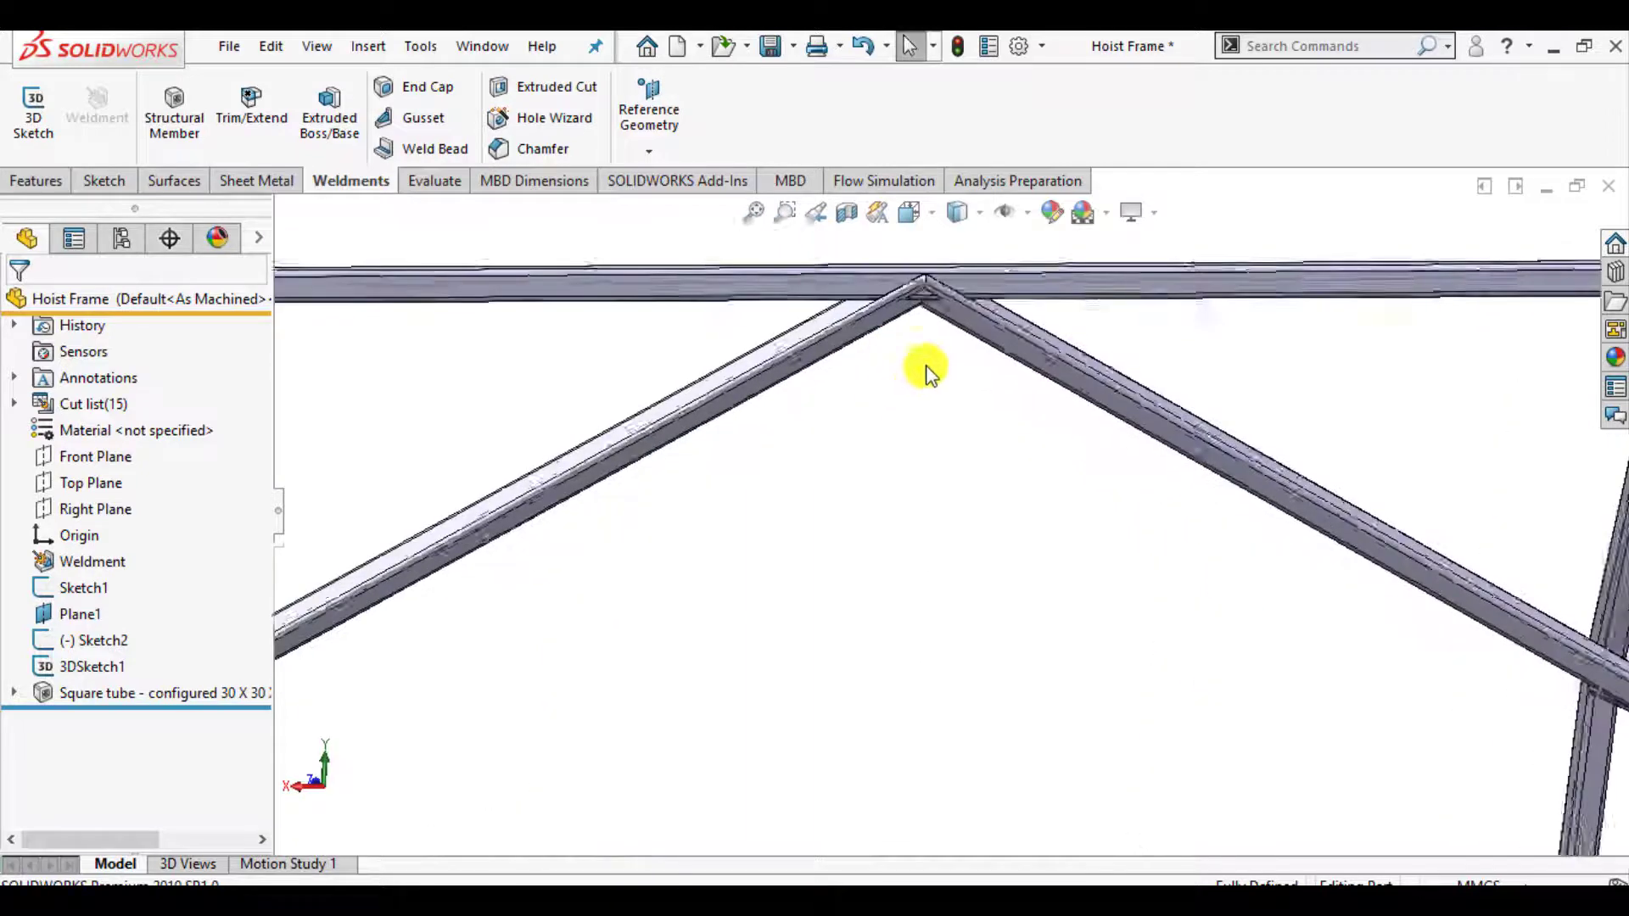
scroll(957, 411, up, 6)
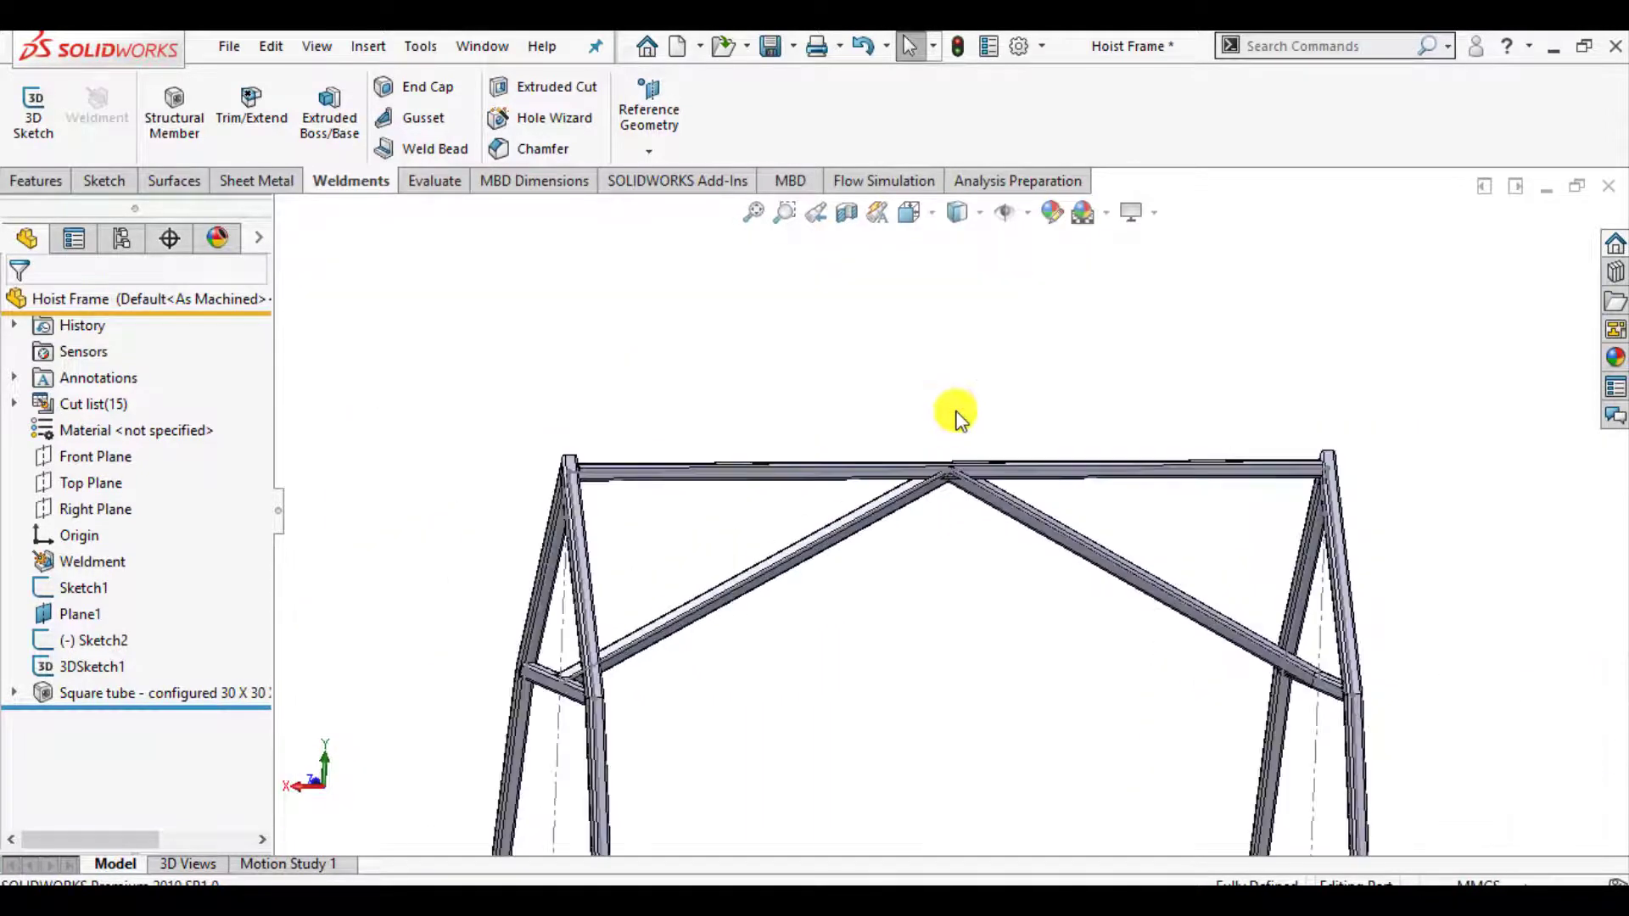
middle_drag(747, 609, 945, 283)
Turn off the display of sketches in the graphics area.
click(1028, 213)
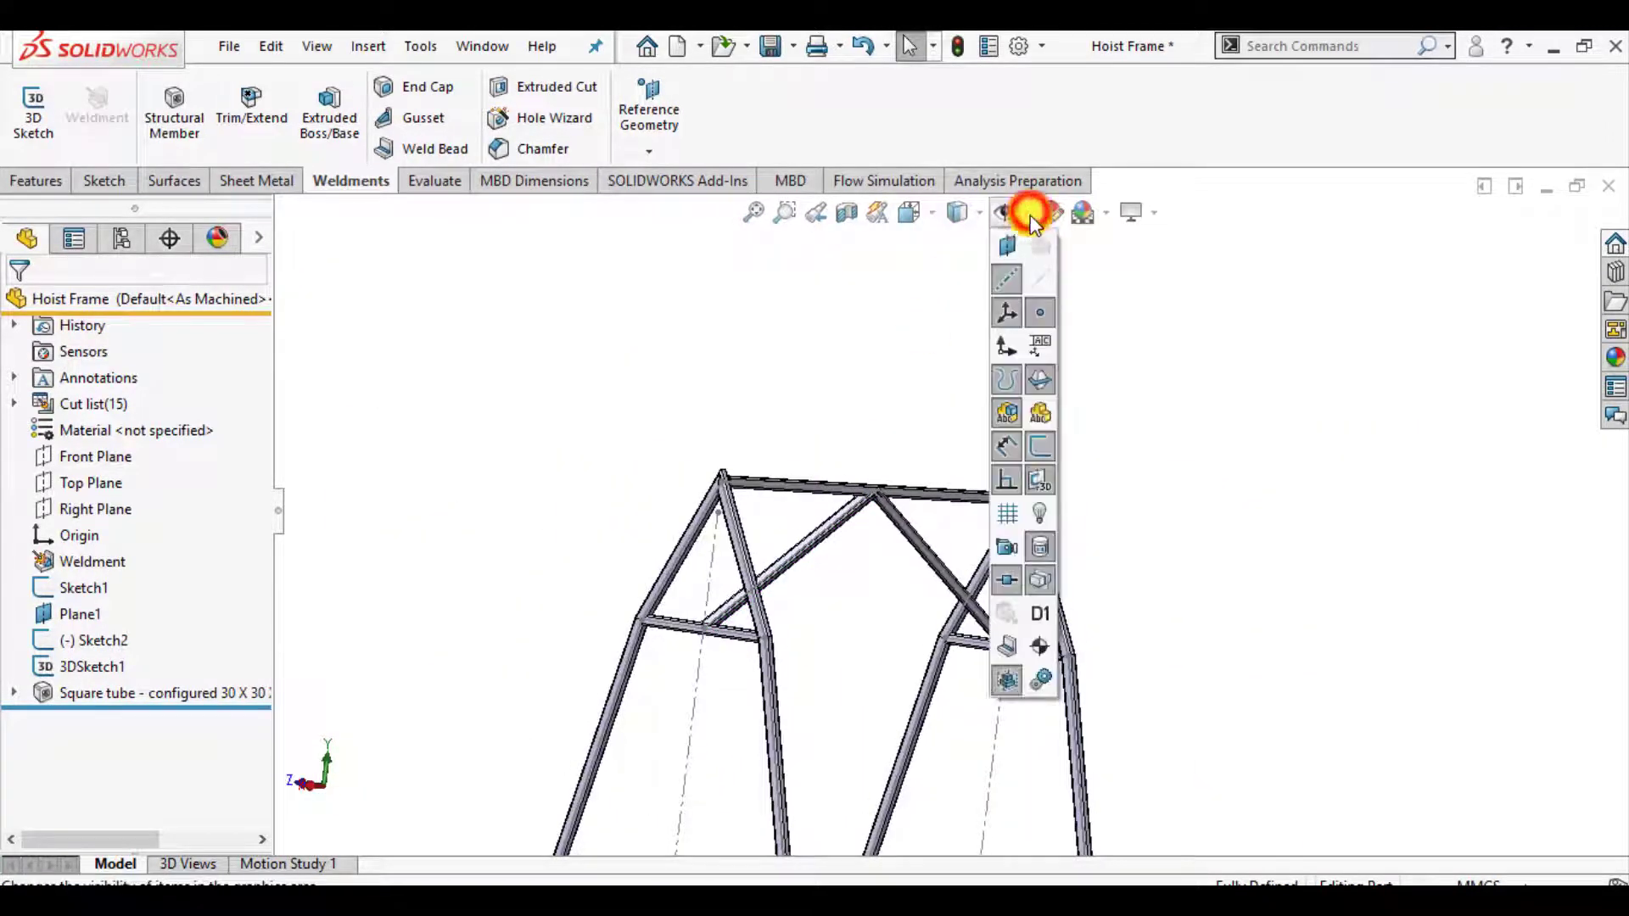
click(1034, 452)
click(1214, 447)
Examine how the braces, crossbars and legs join in the upper part of the frame.
scroll(617, 672, down, 3)
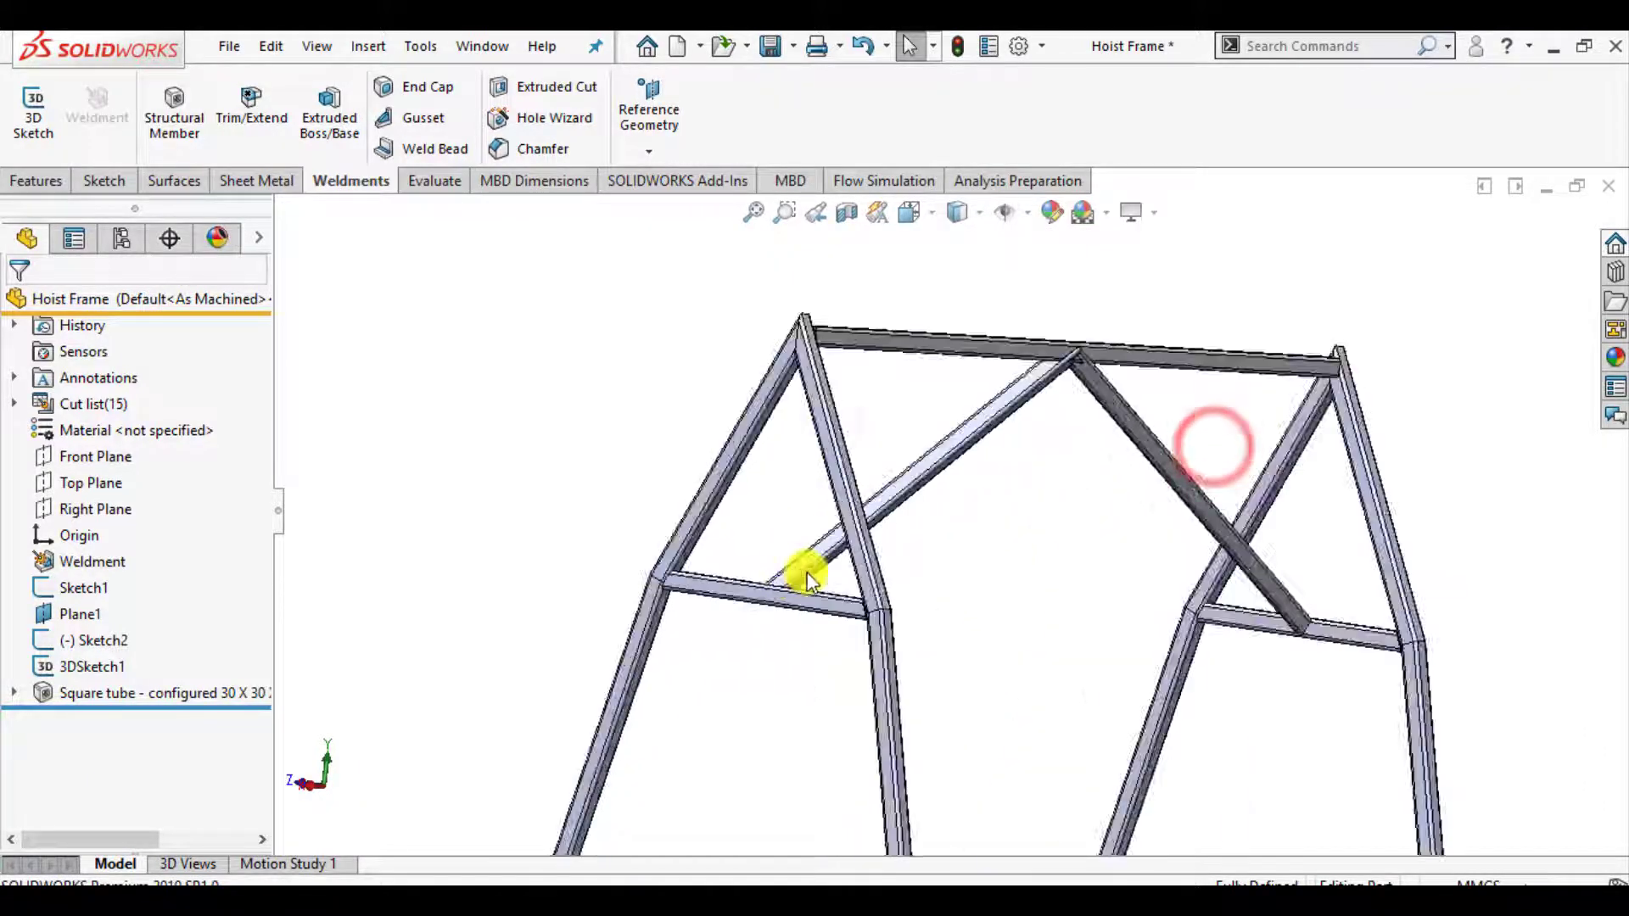
scroll(797, 587, down, 2)
scroll(816, 562, up, 5)
scroll(946, 428, down, 3)
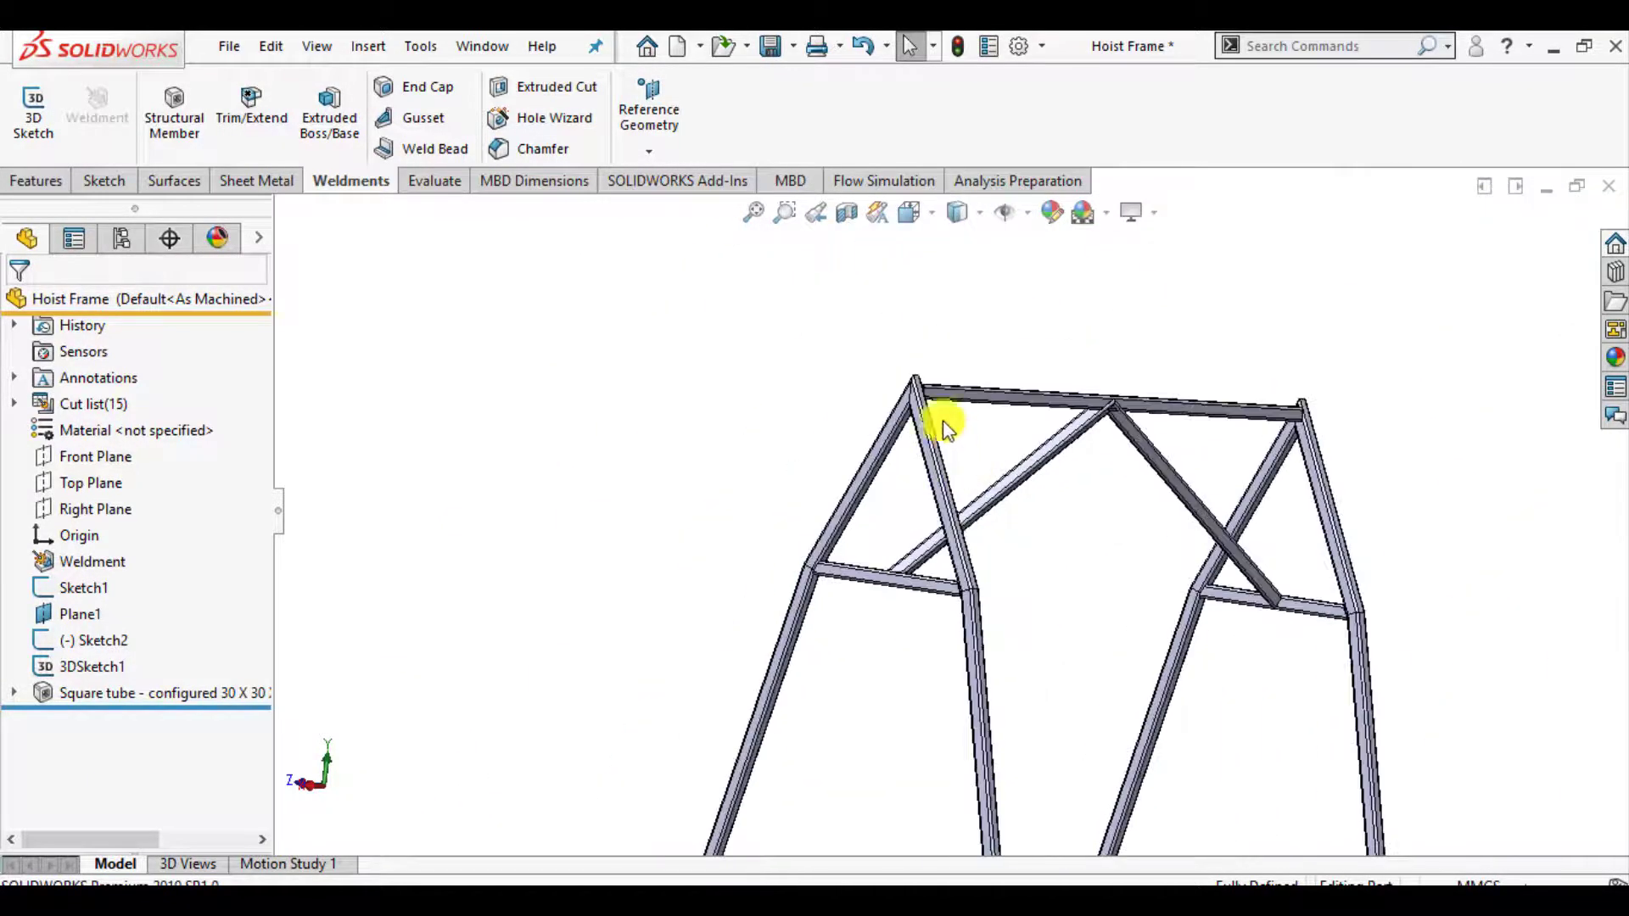
middle_drag(946, 428, 822, 435)
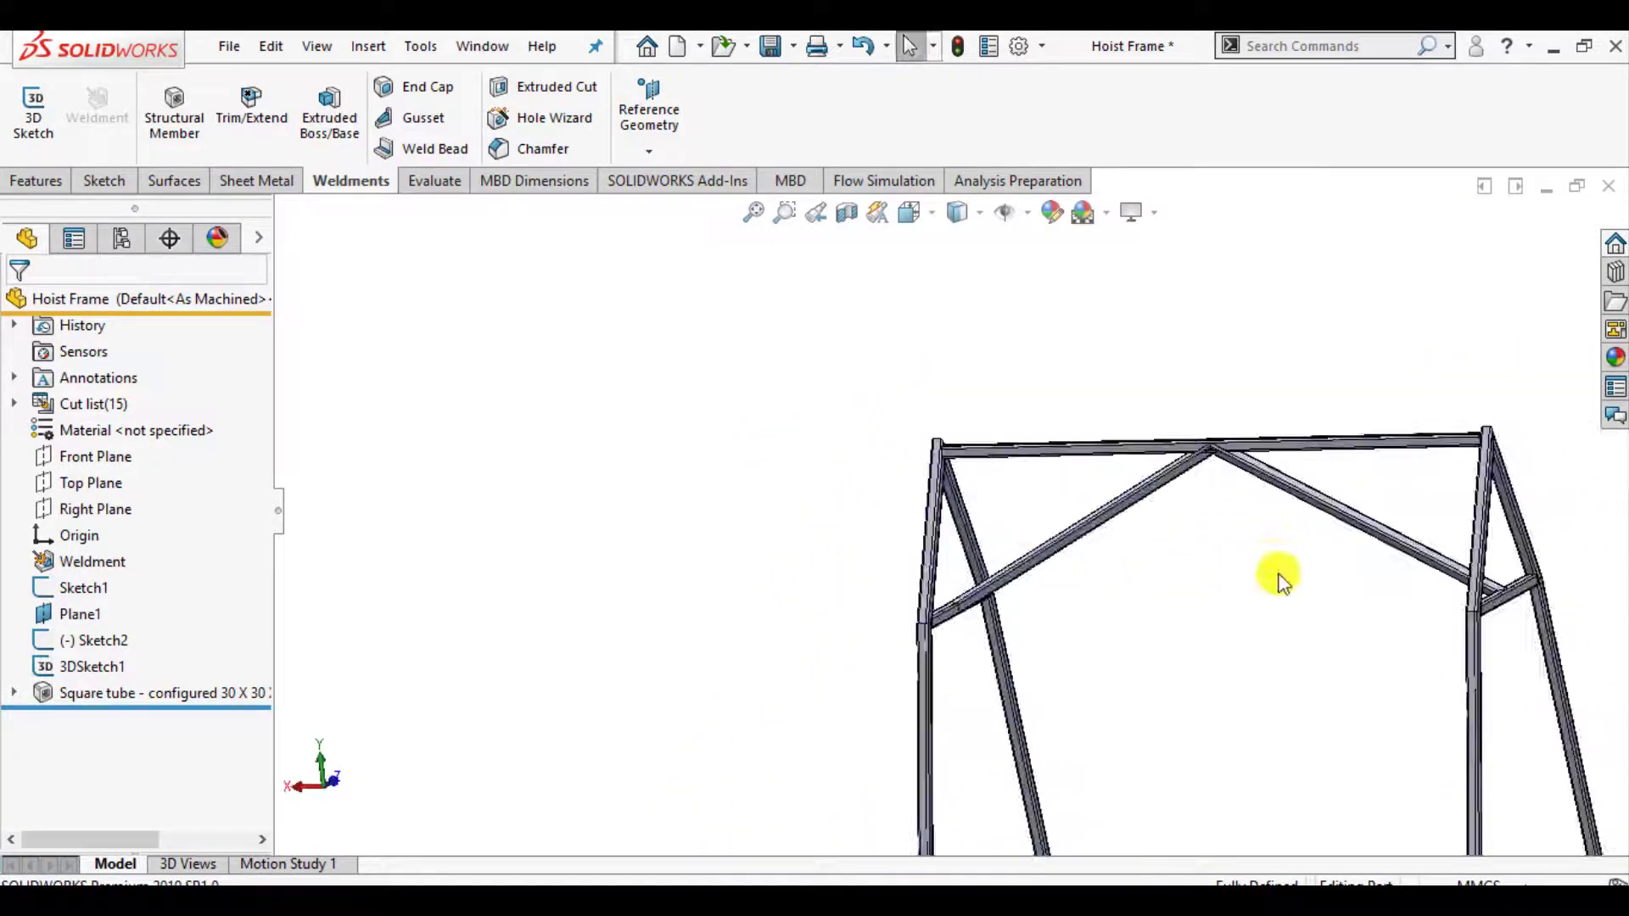
Start a Trim/Extend with the two diagonal braces under the top beam as the bodies to trim.
scroll(1205, 593, down, 5)
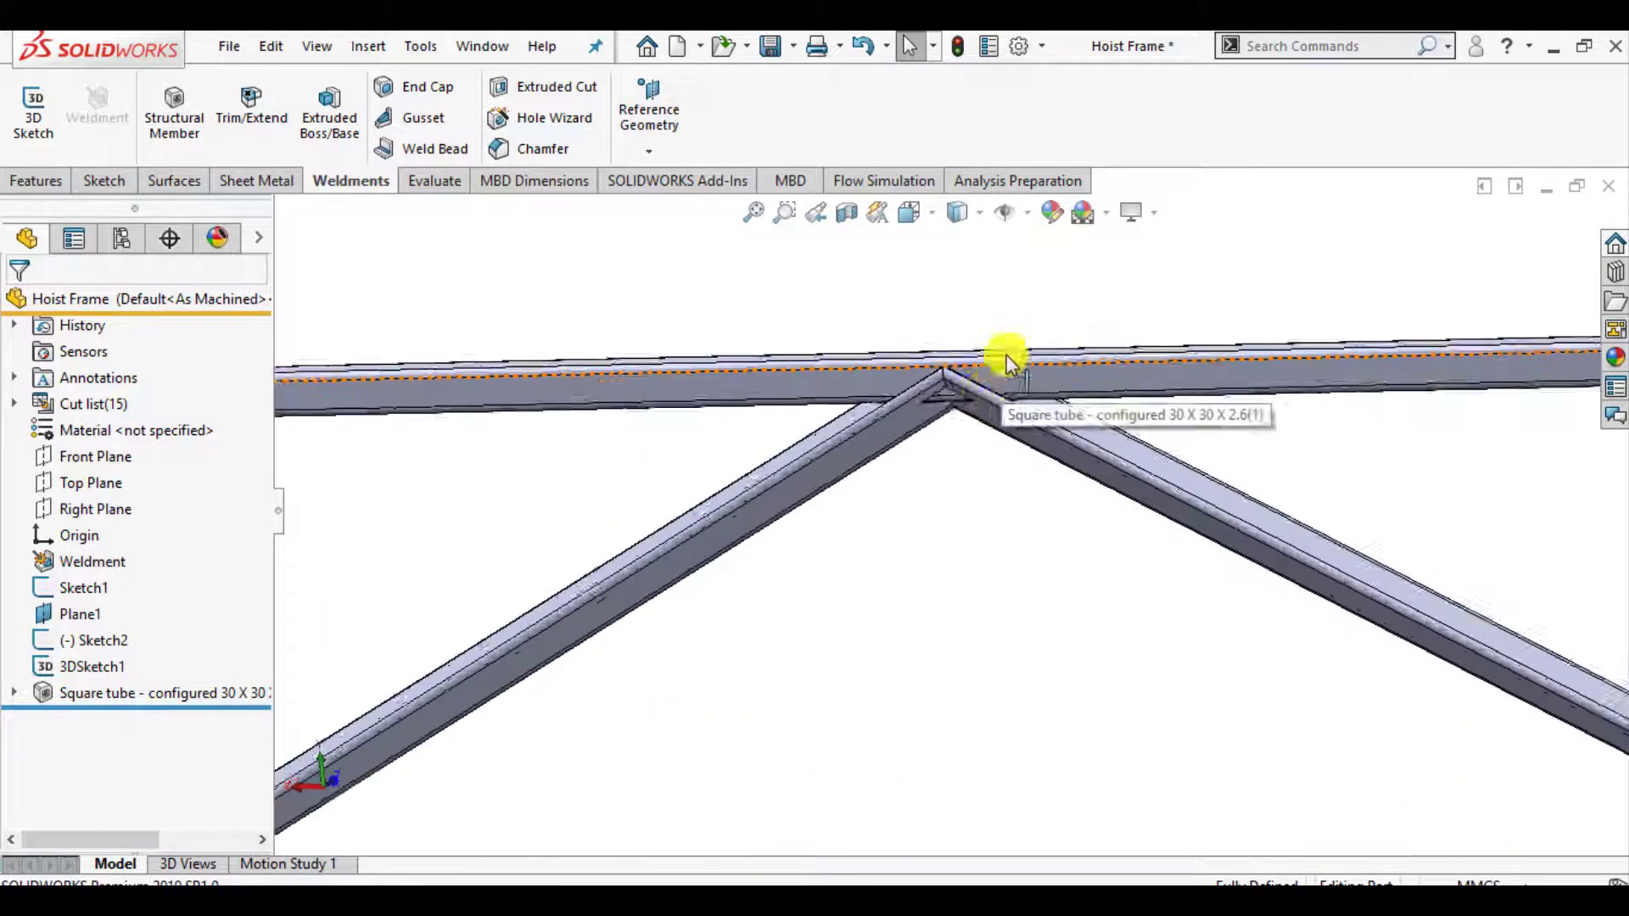
scroll(1010, 363, up, 8)
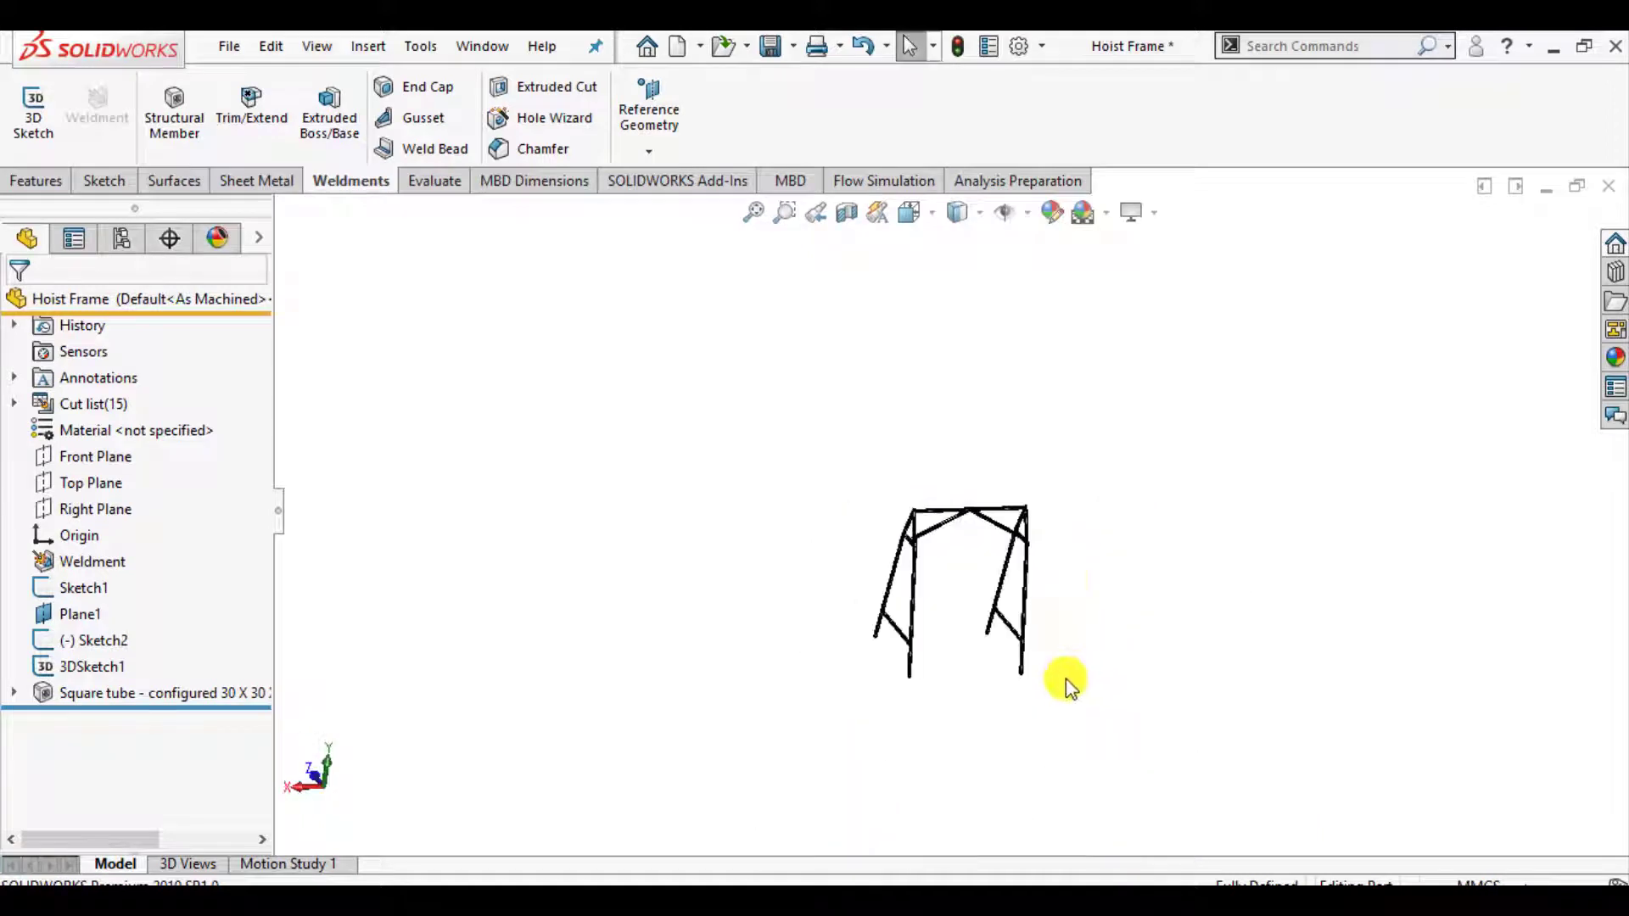
scroll(1066, 683, down, 6)
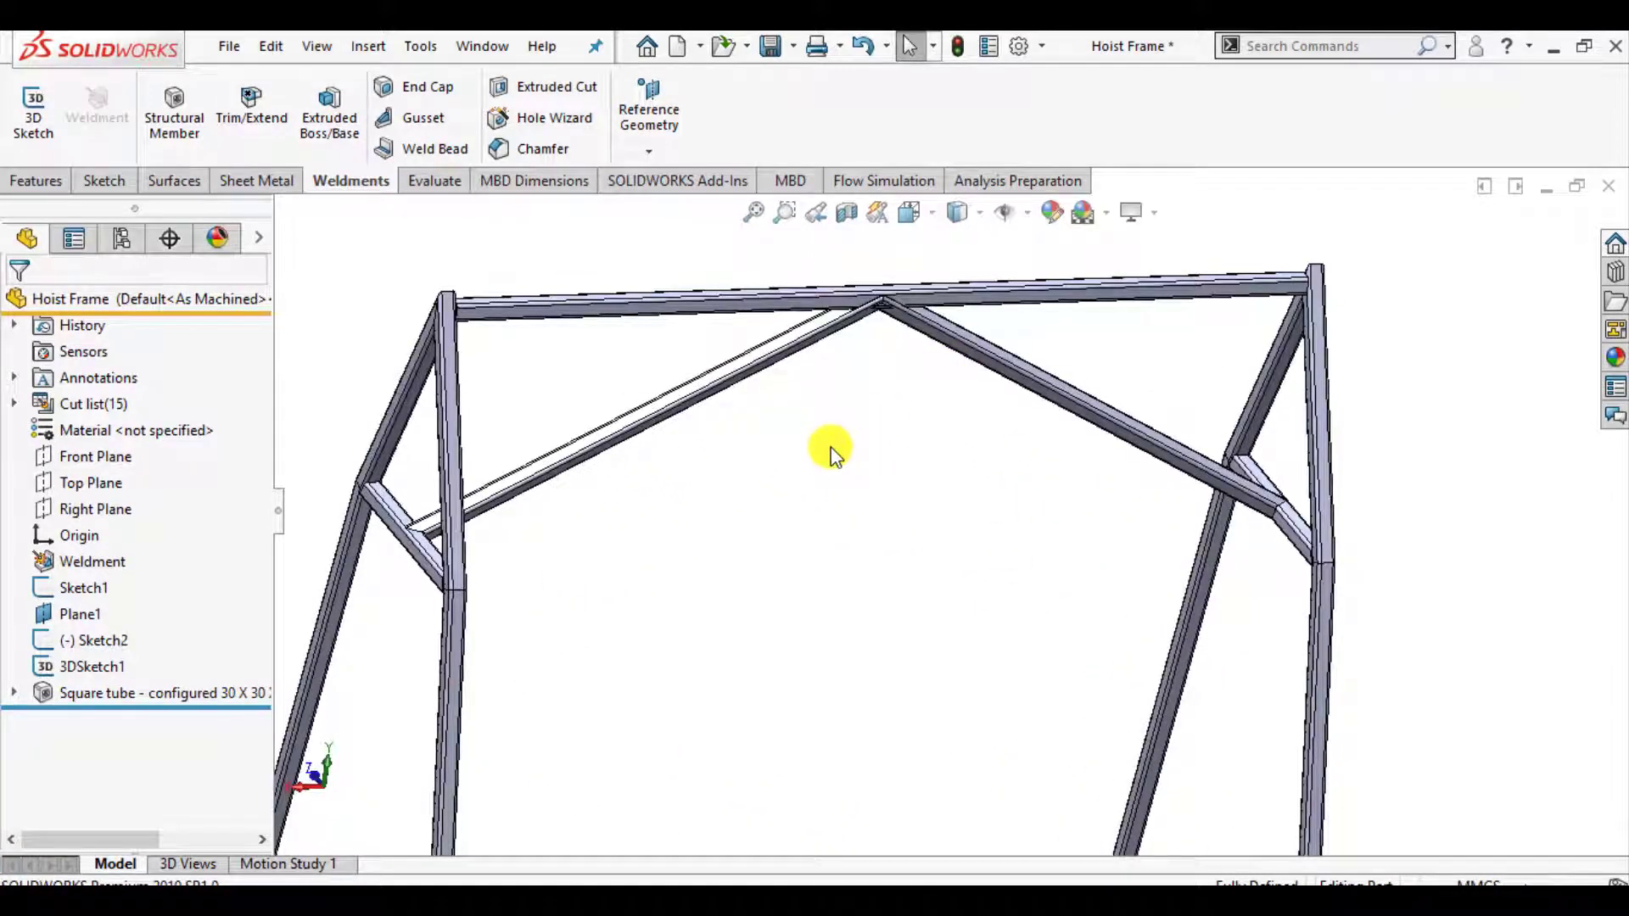
scroll(832, 447, up, 4)
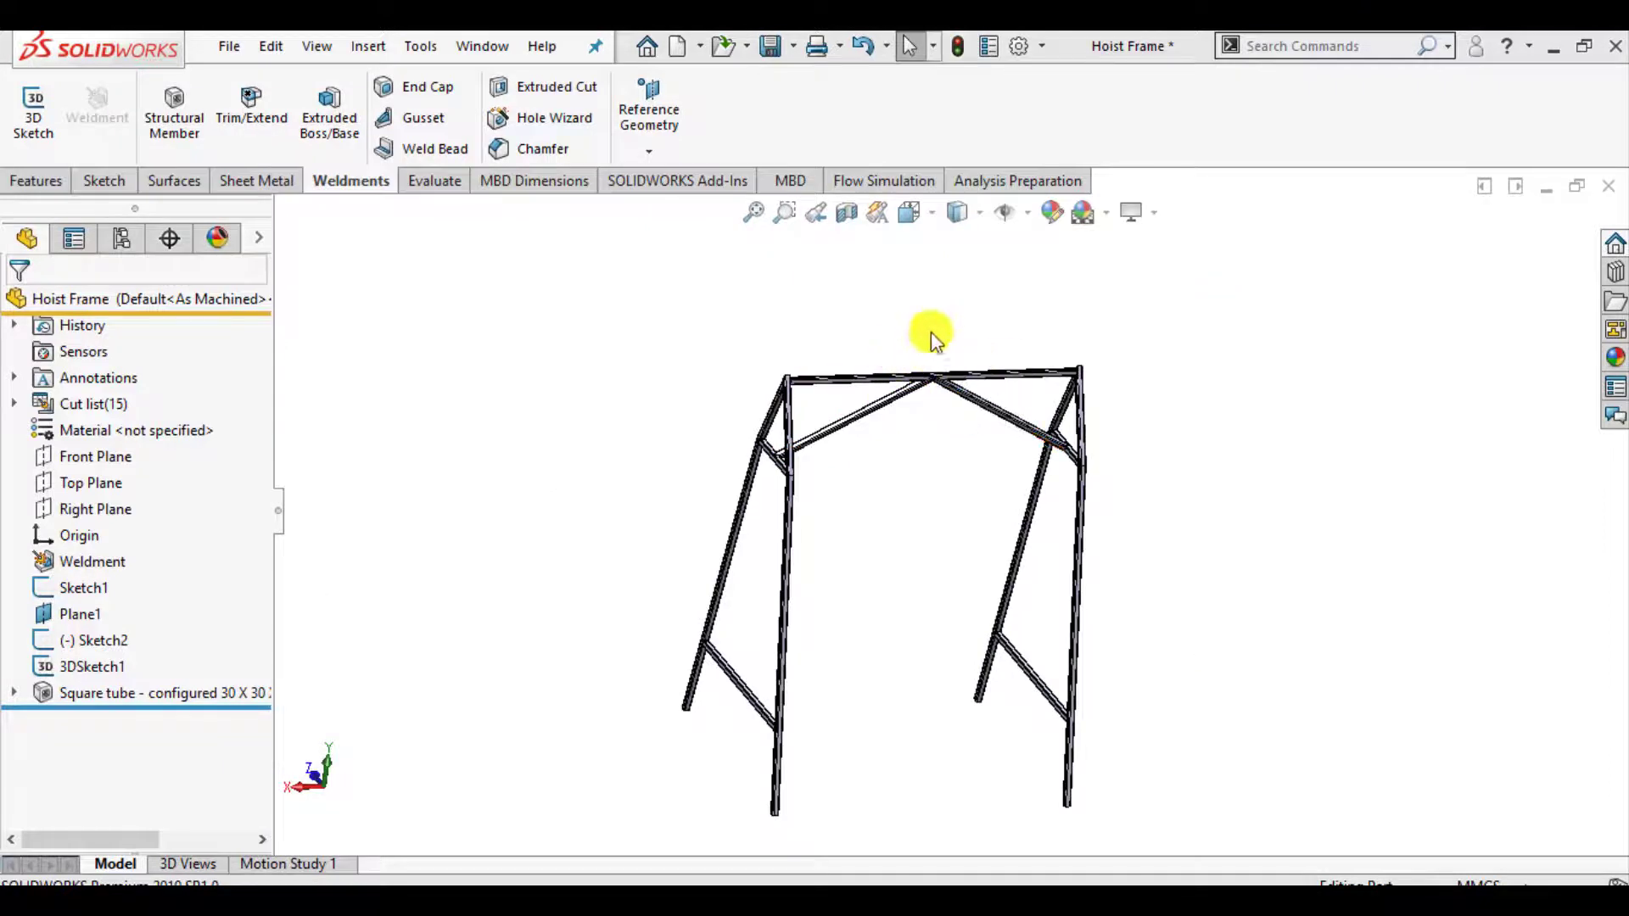
click(913, 298)
scroll(963, 444, down, 6)
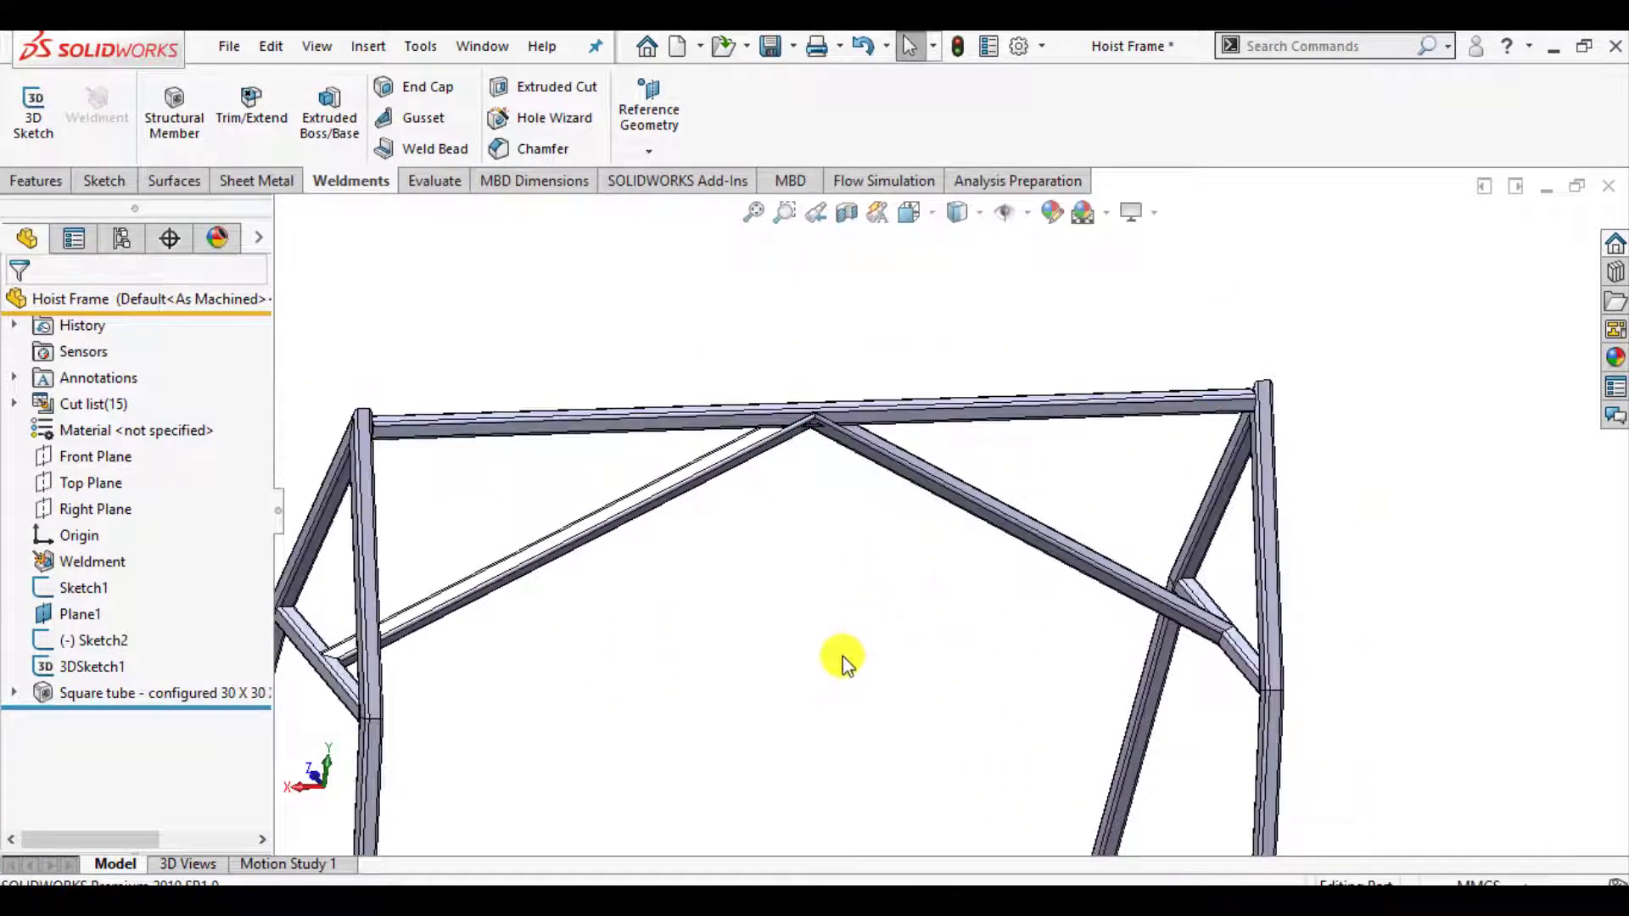
click(248, 104)
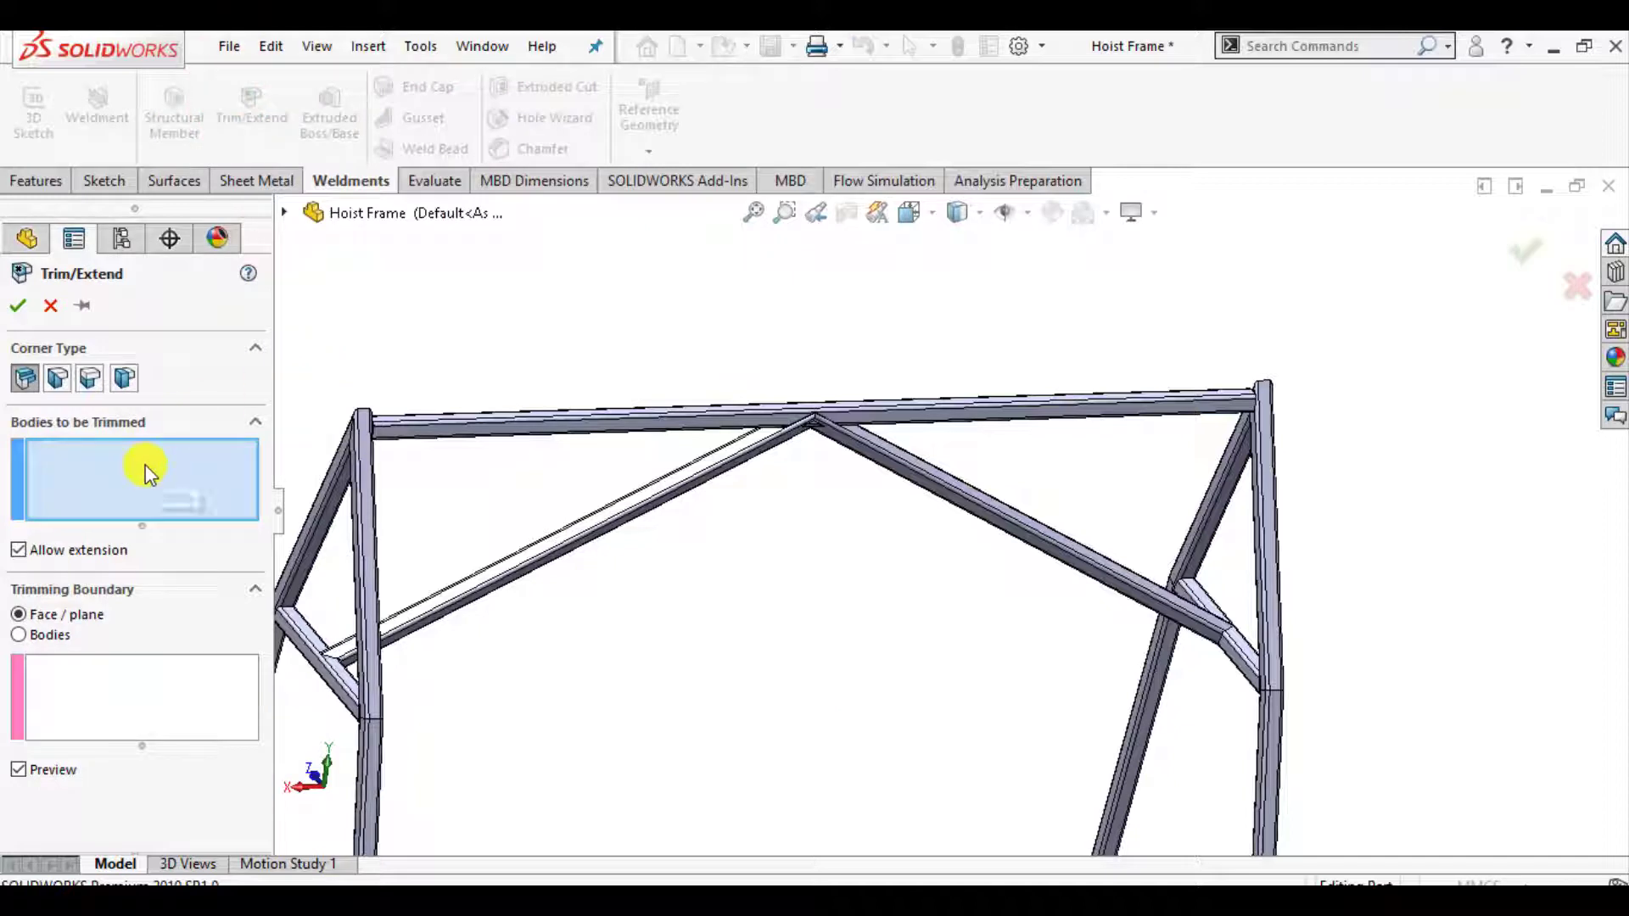
click(563, 550)
click(962, 492)
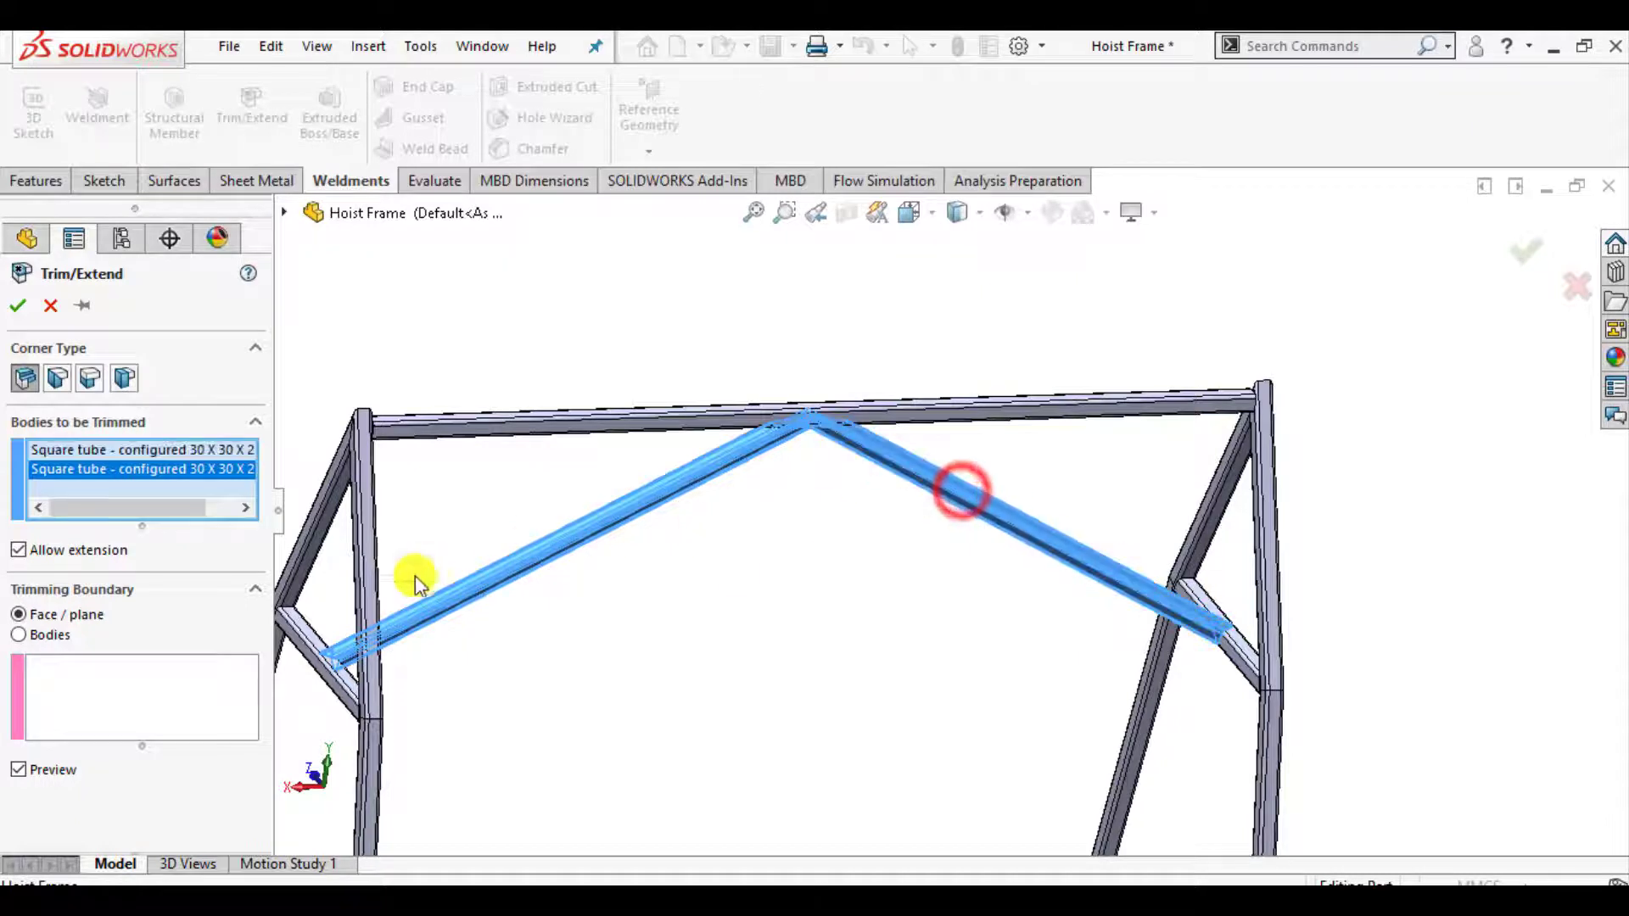
Set the lower face of the top beam as the trimming boundary for the two braces.
click(146, 703)
scroll(789, 565, up, 3)
scroll(800, 471, down, 3)
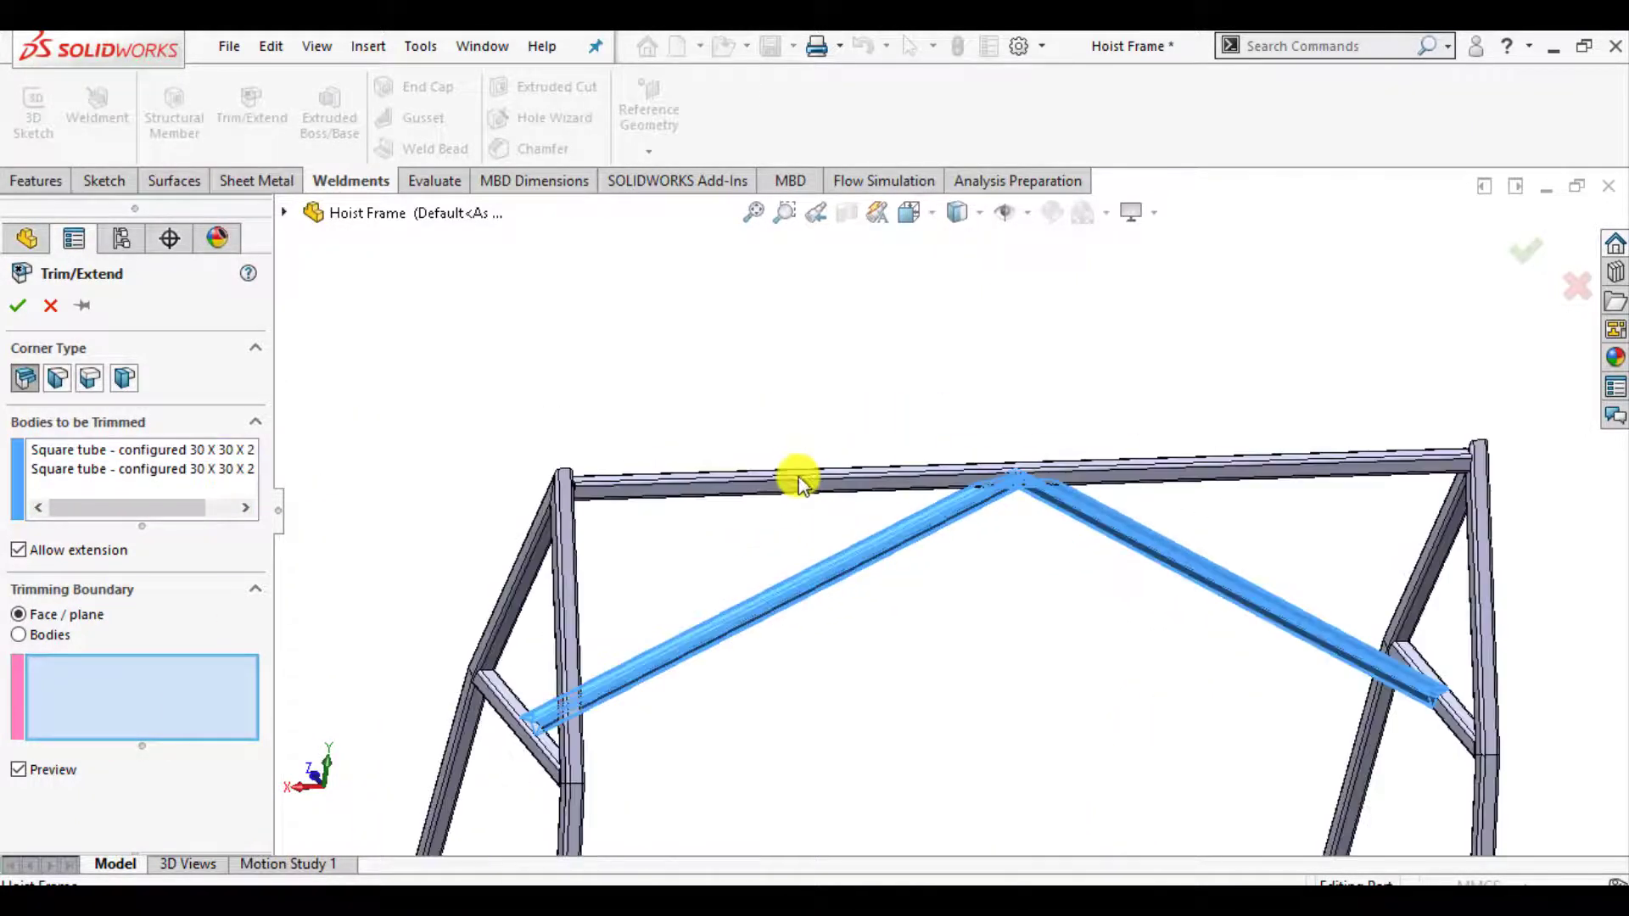
middle_drag(800, 472, 806, 293)
scroll(890, 507, down, 5)
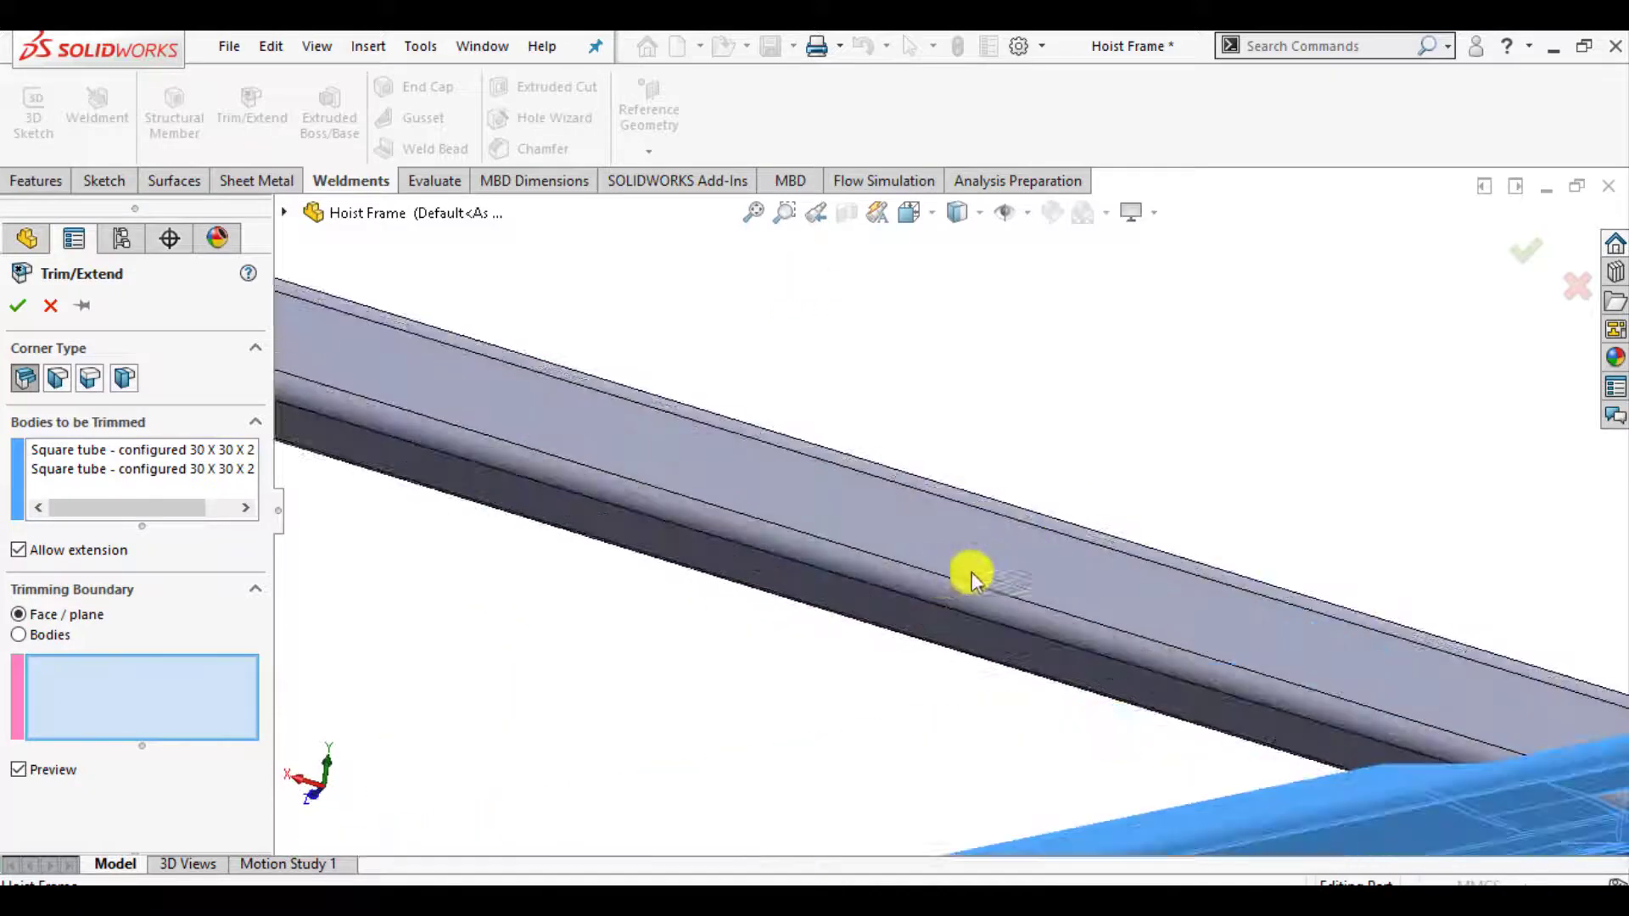
click(982, 642)
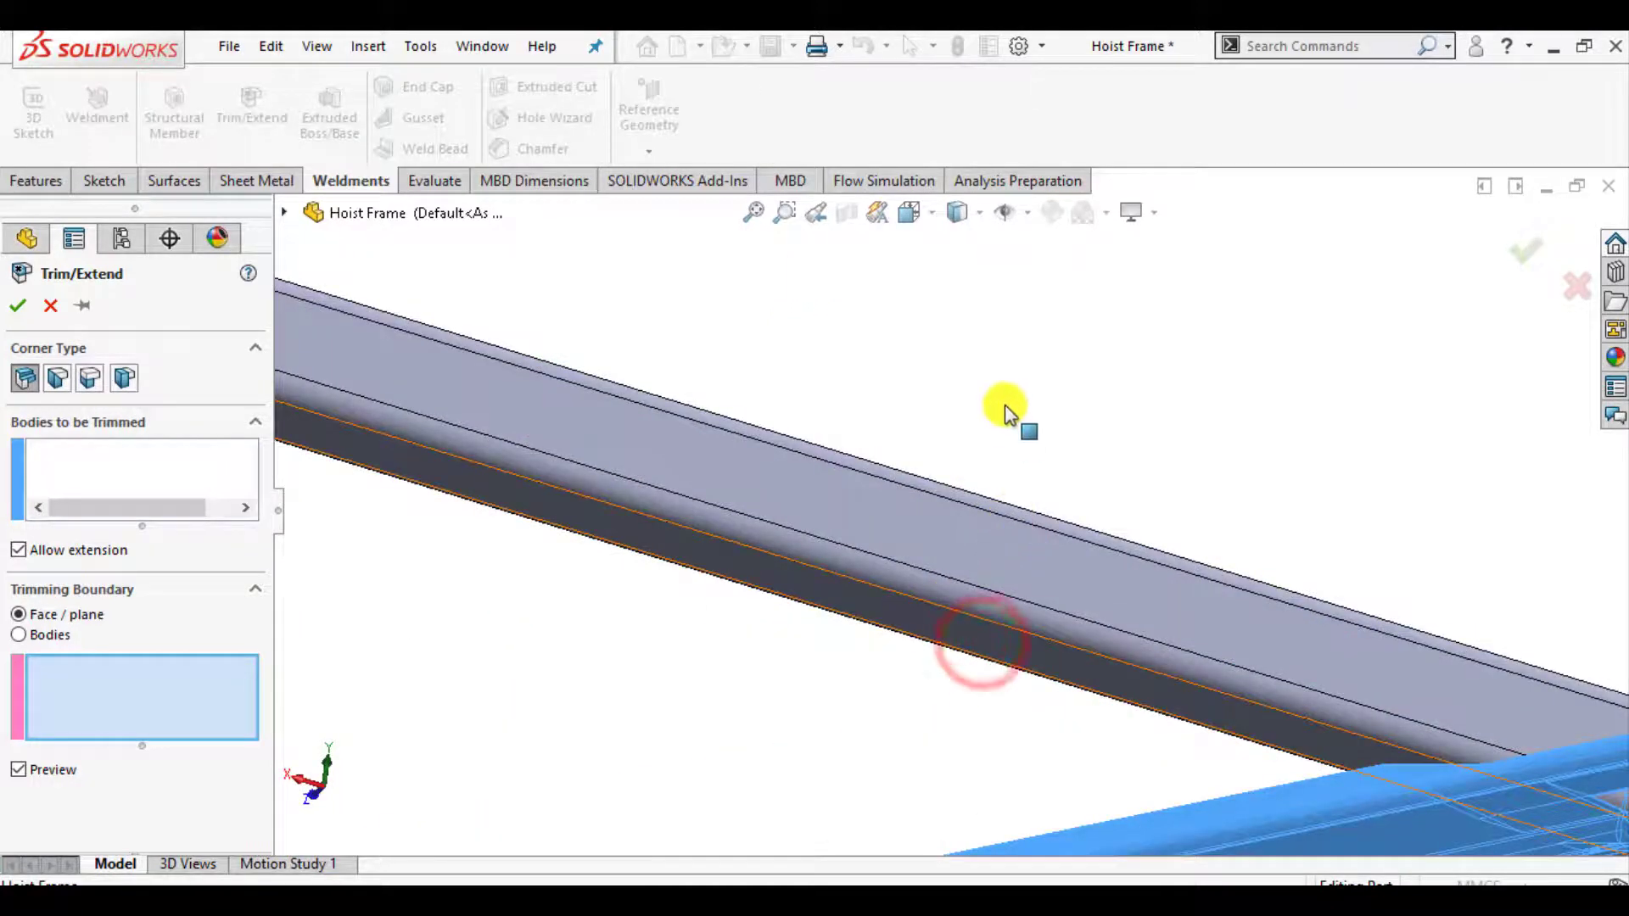
scroll(973, 356, up, 5)
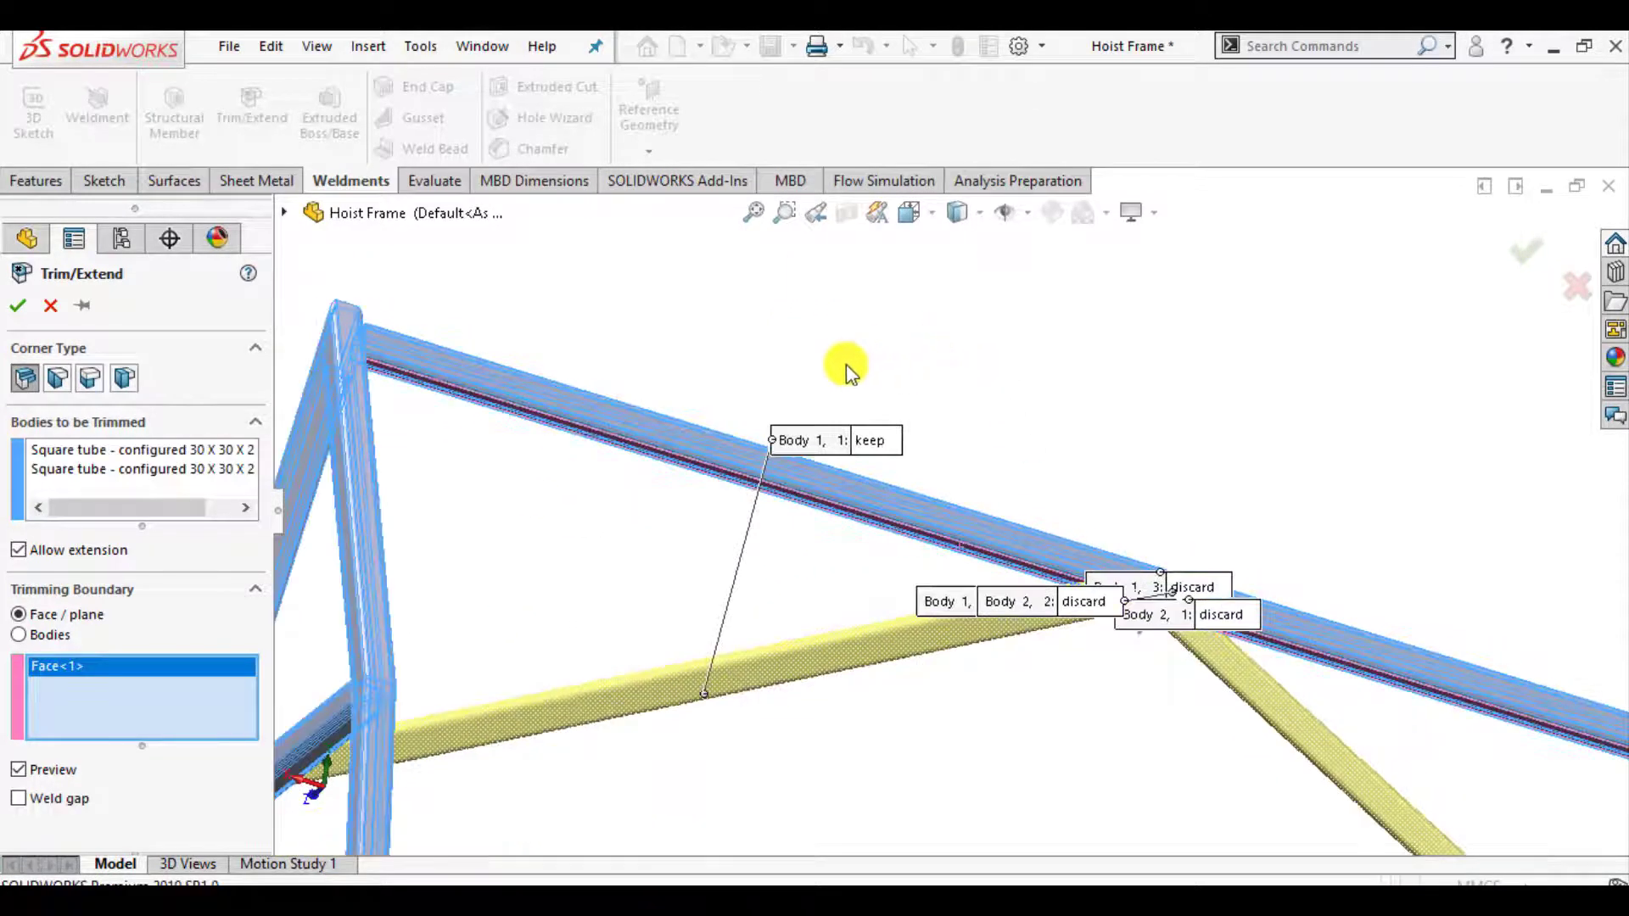
Mark pieces 1 and 2 of the second brace as keep, and try discarding its piece 3 before restoring it to keep.
middle_drag(833, 434, 840, 501)
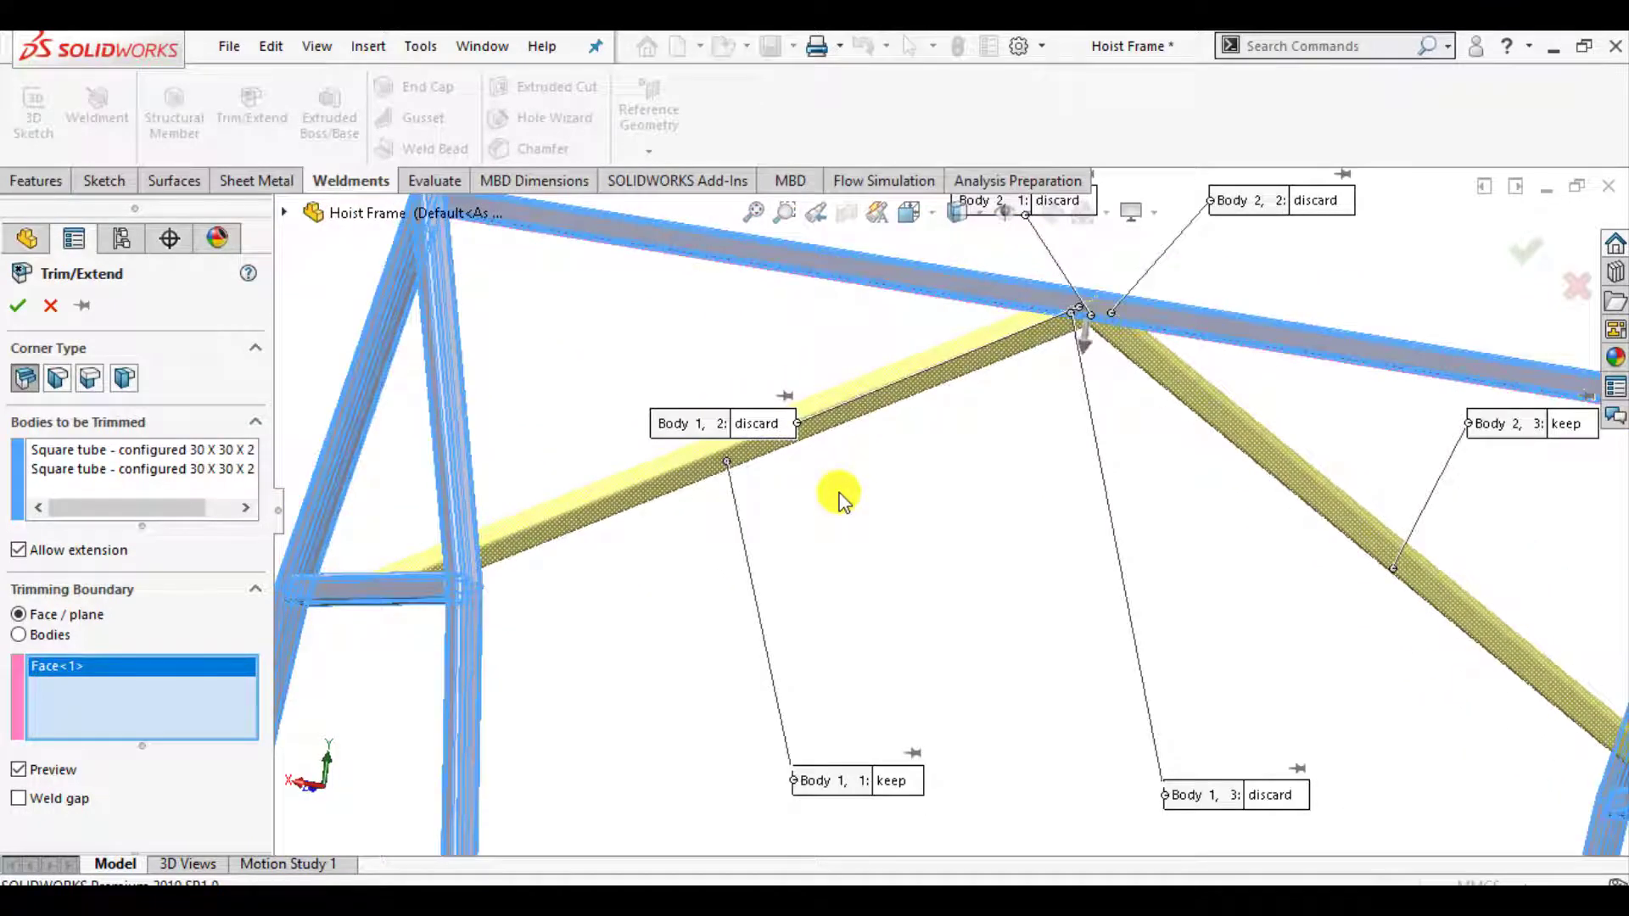
scroll(814, 505, up, 2)
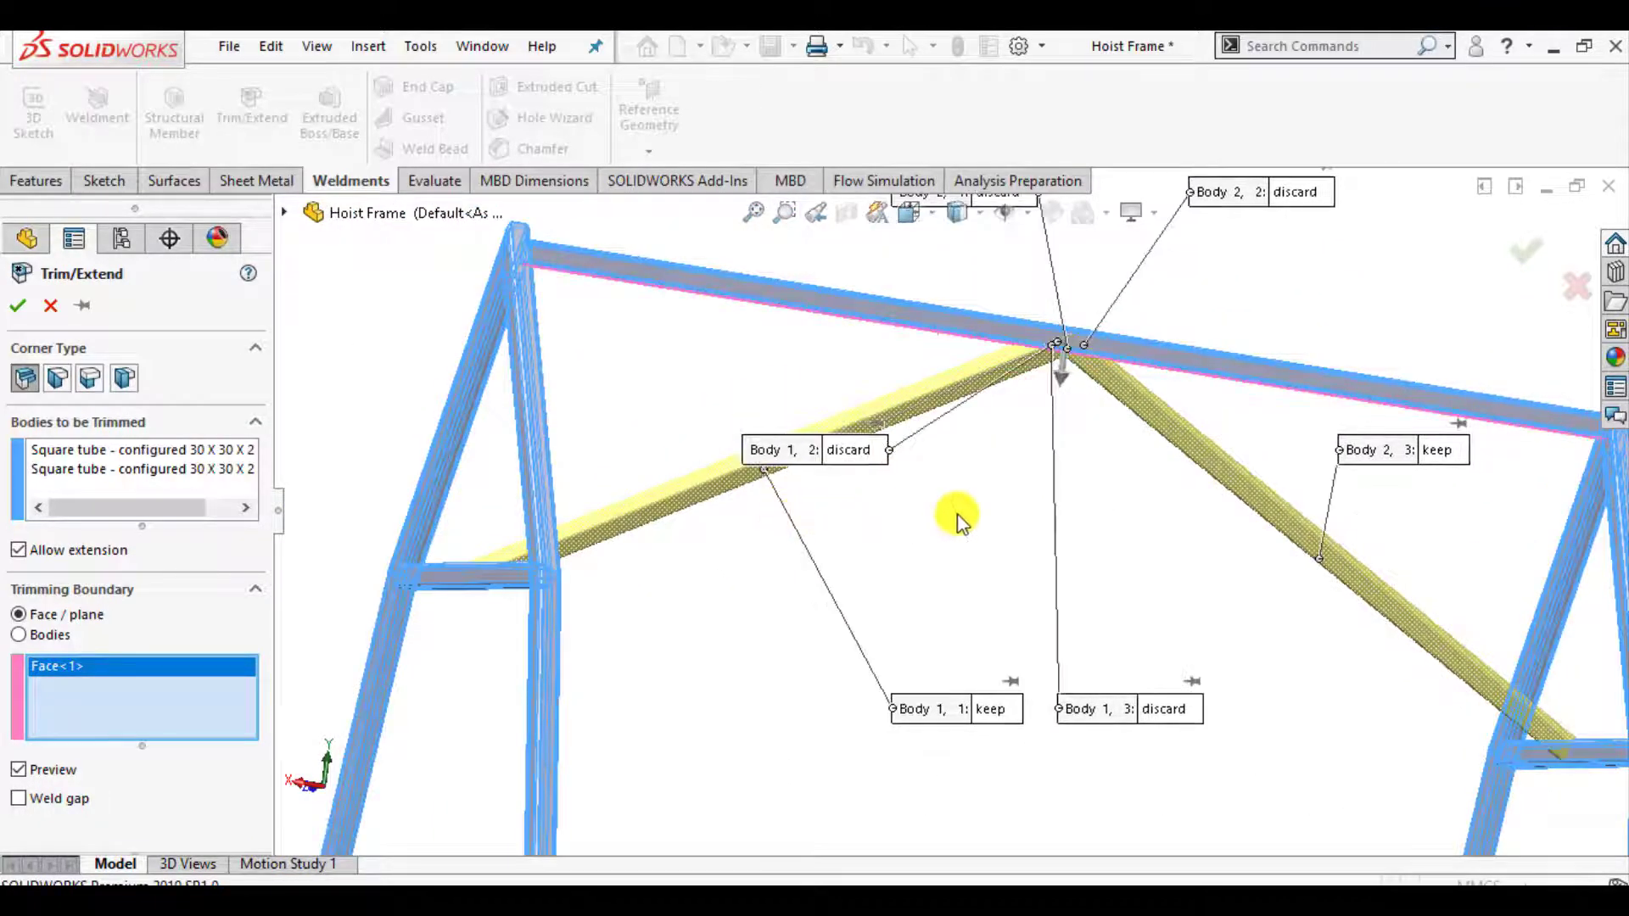
scroll(958, 514, up, 2)
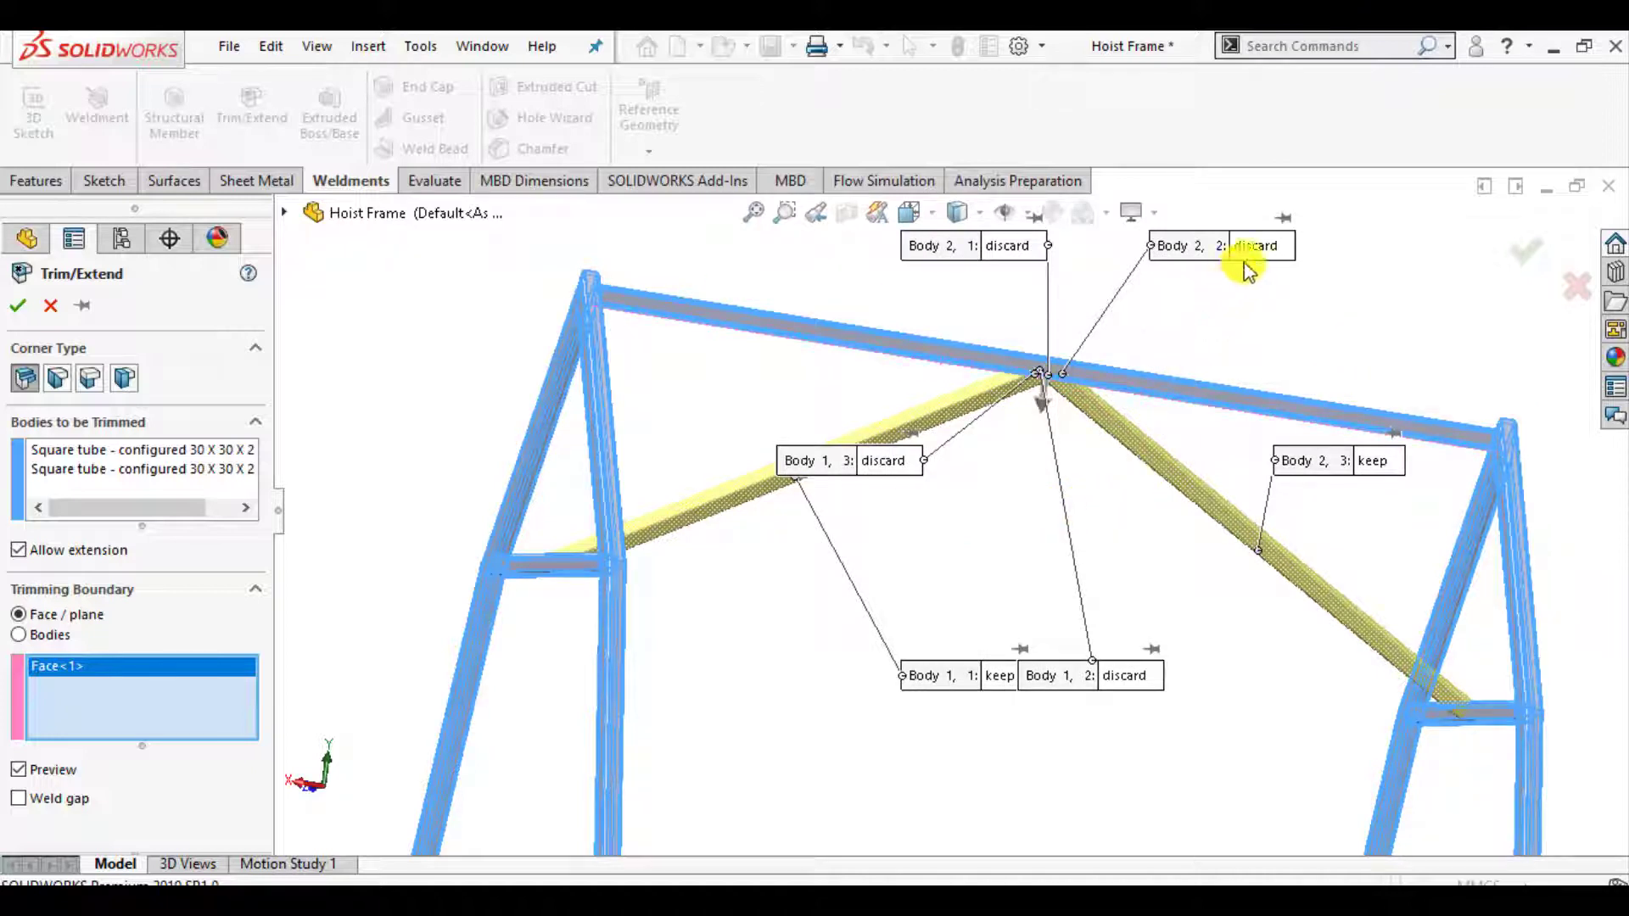
click(1018, 247)
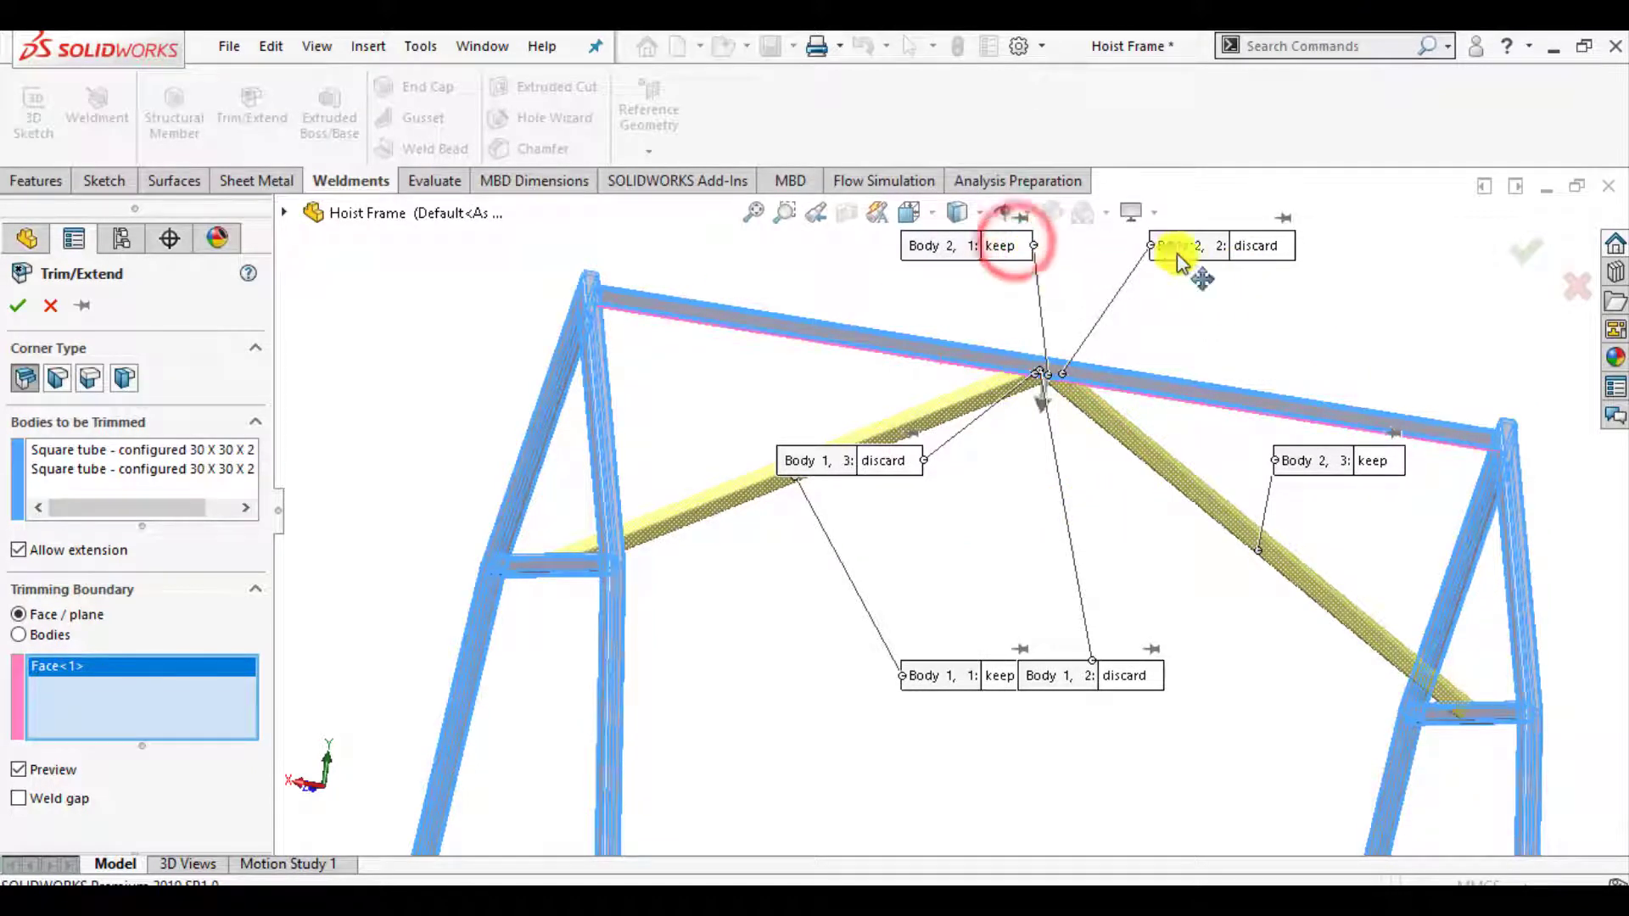
click(1375, 463)
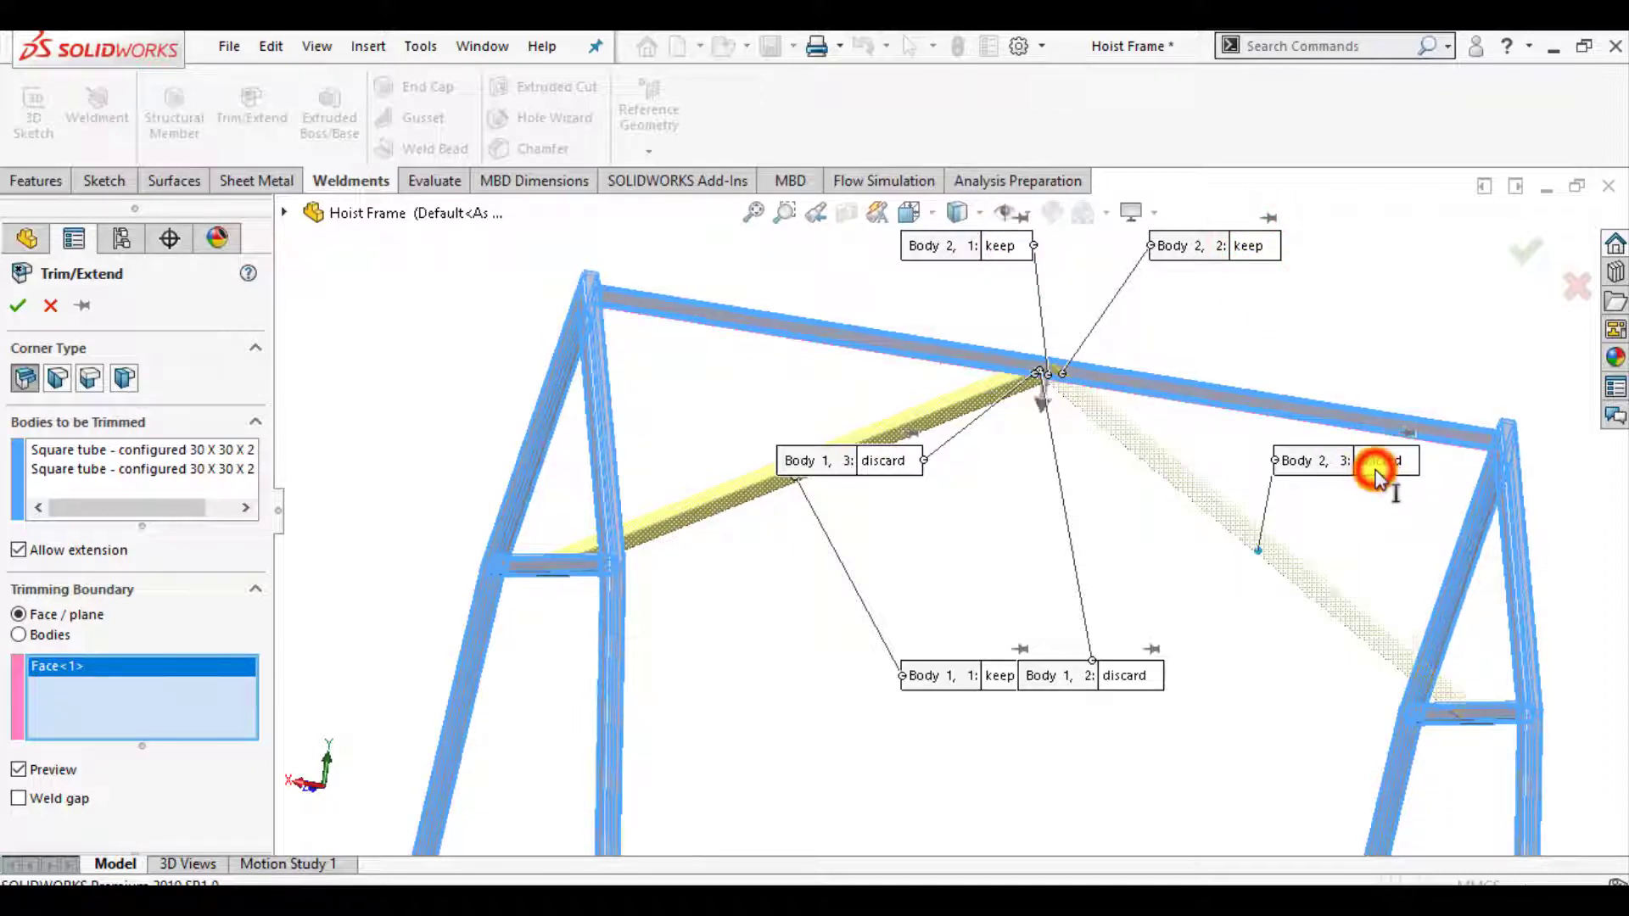
click(1375, 463)
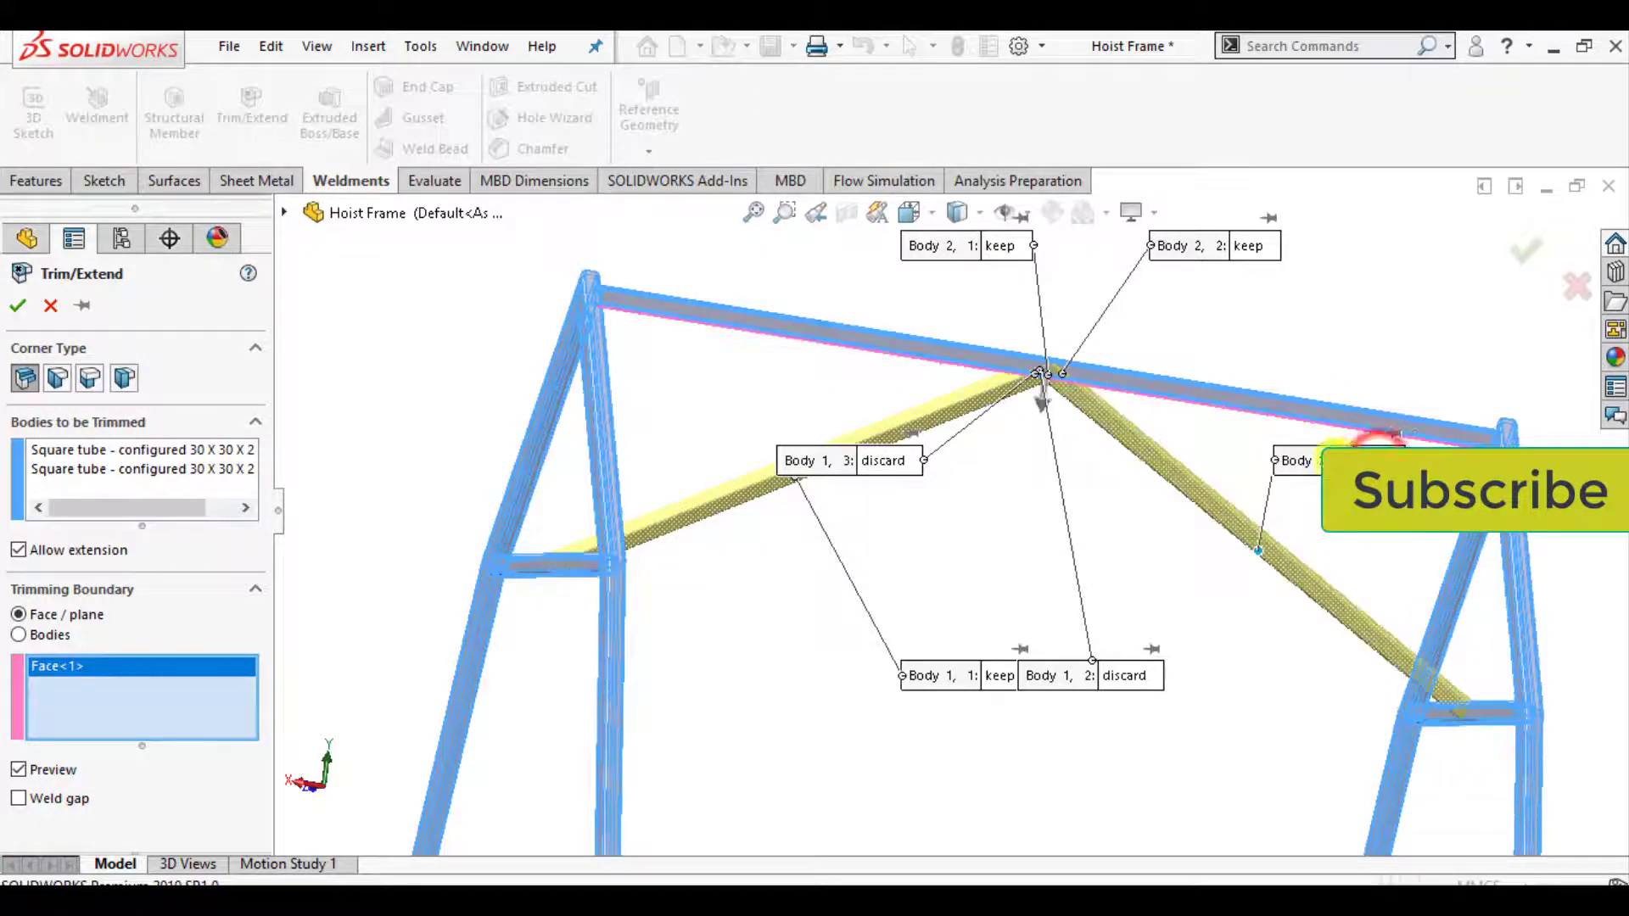
Set piece 2 of the second brace to discard, and try discarding its piece 1 before restoring it to keep.
scroll(1035, 382, down, 4)
scroll(1102, 385, down, 2)
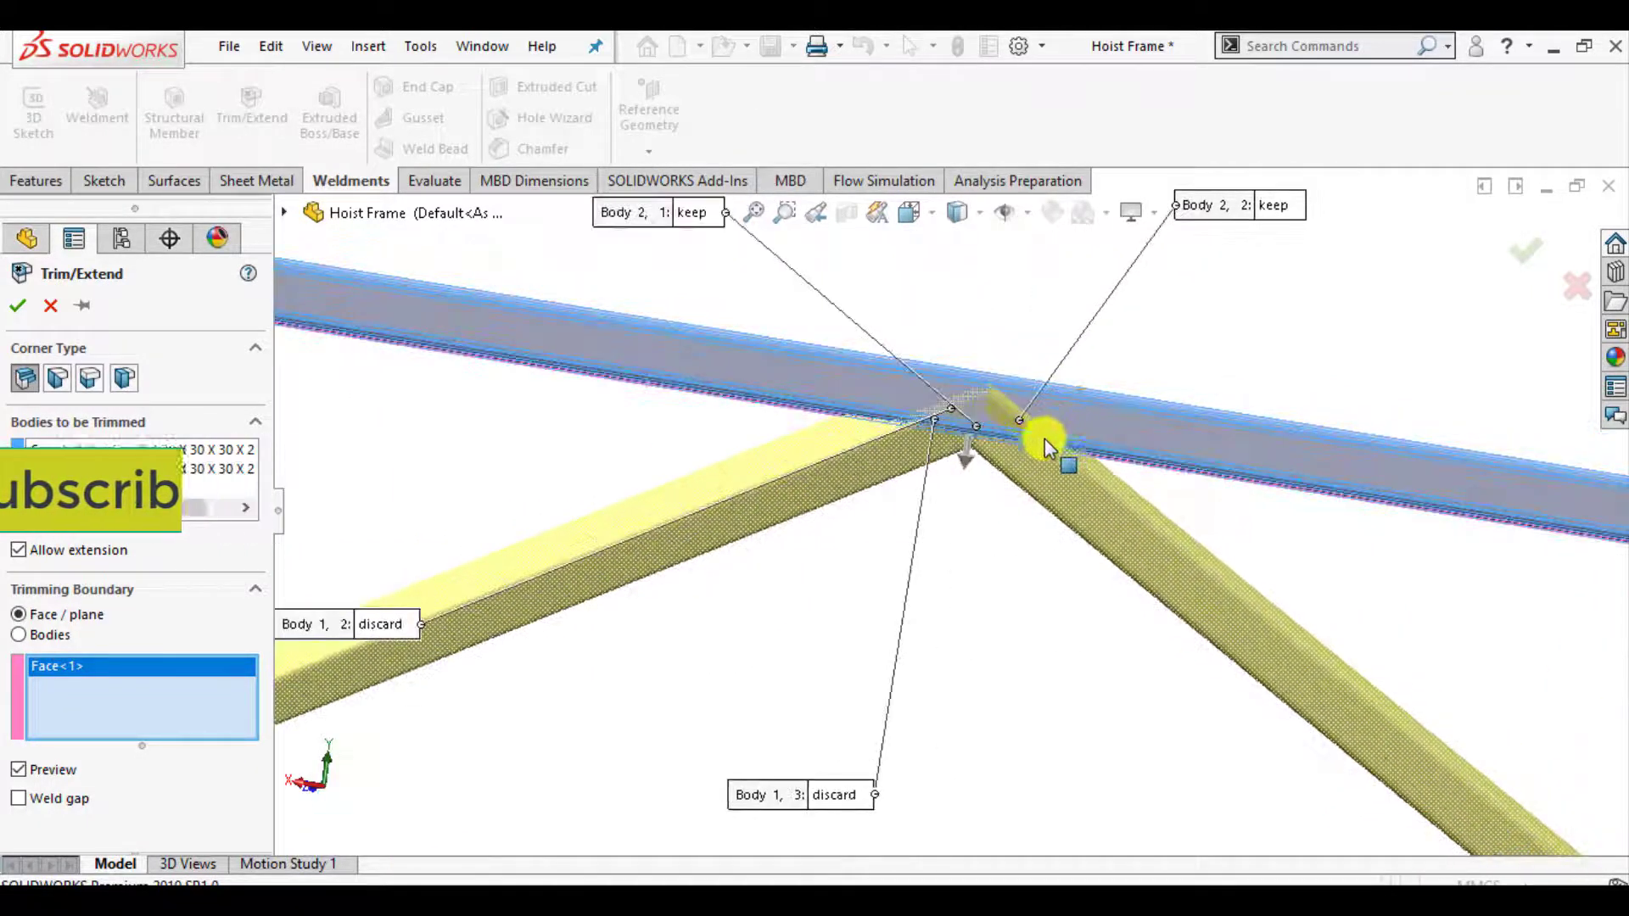
click(1281, 206)
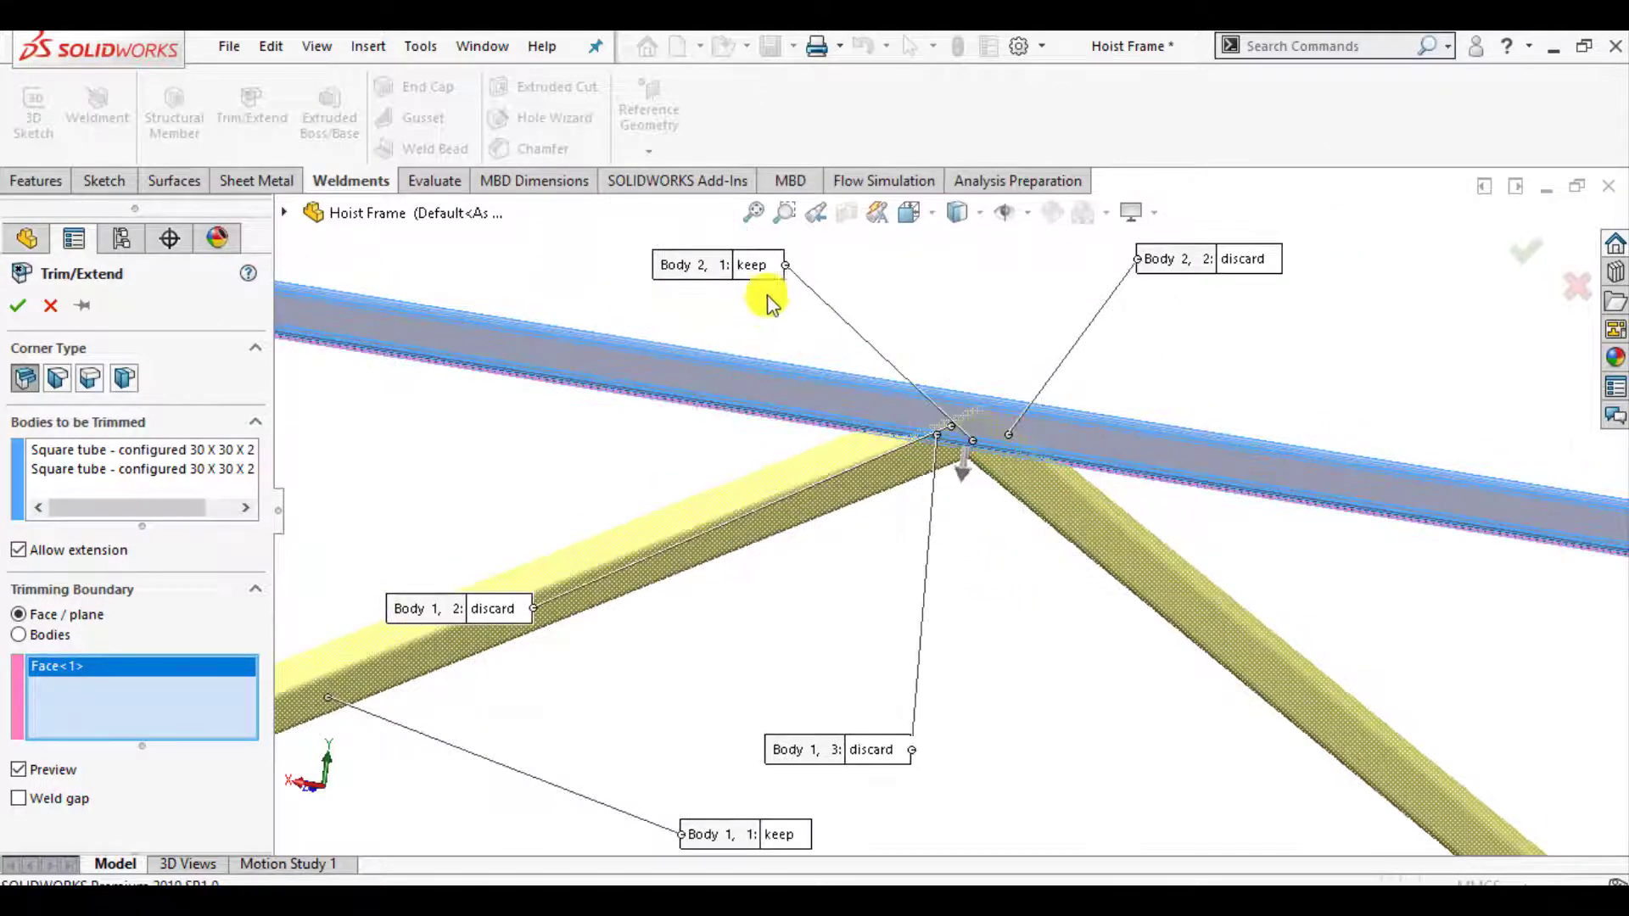
click(760, 264)
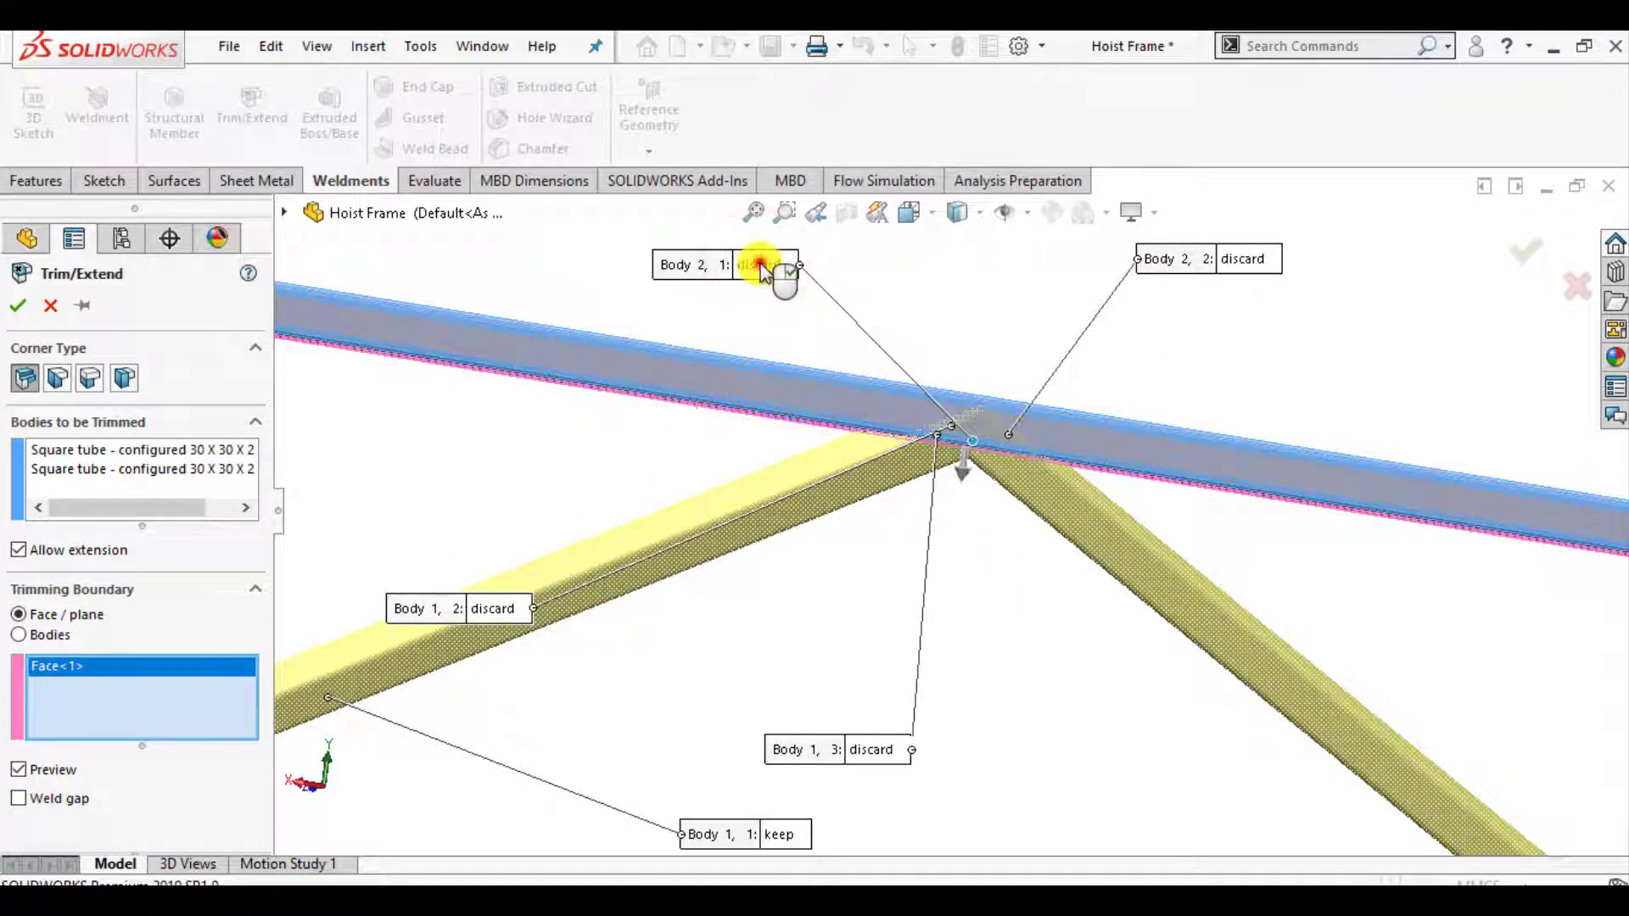
click(760, 265)
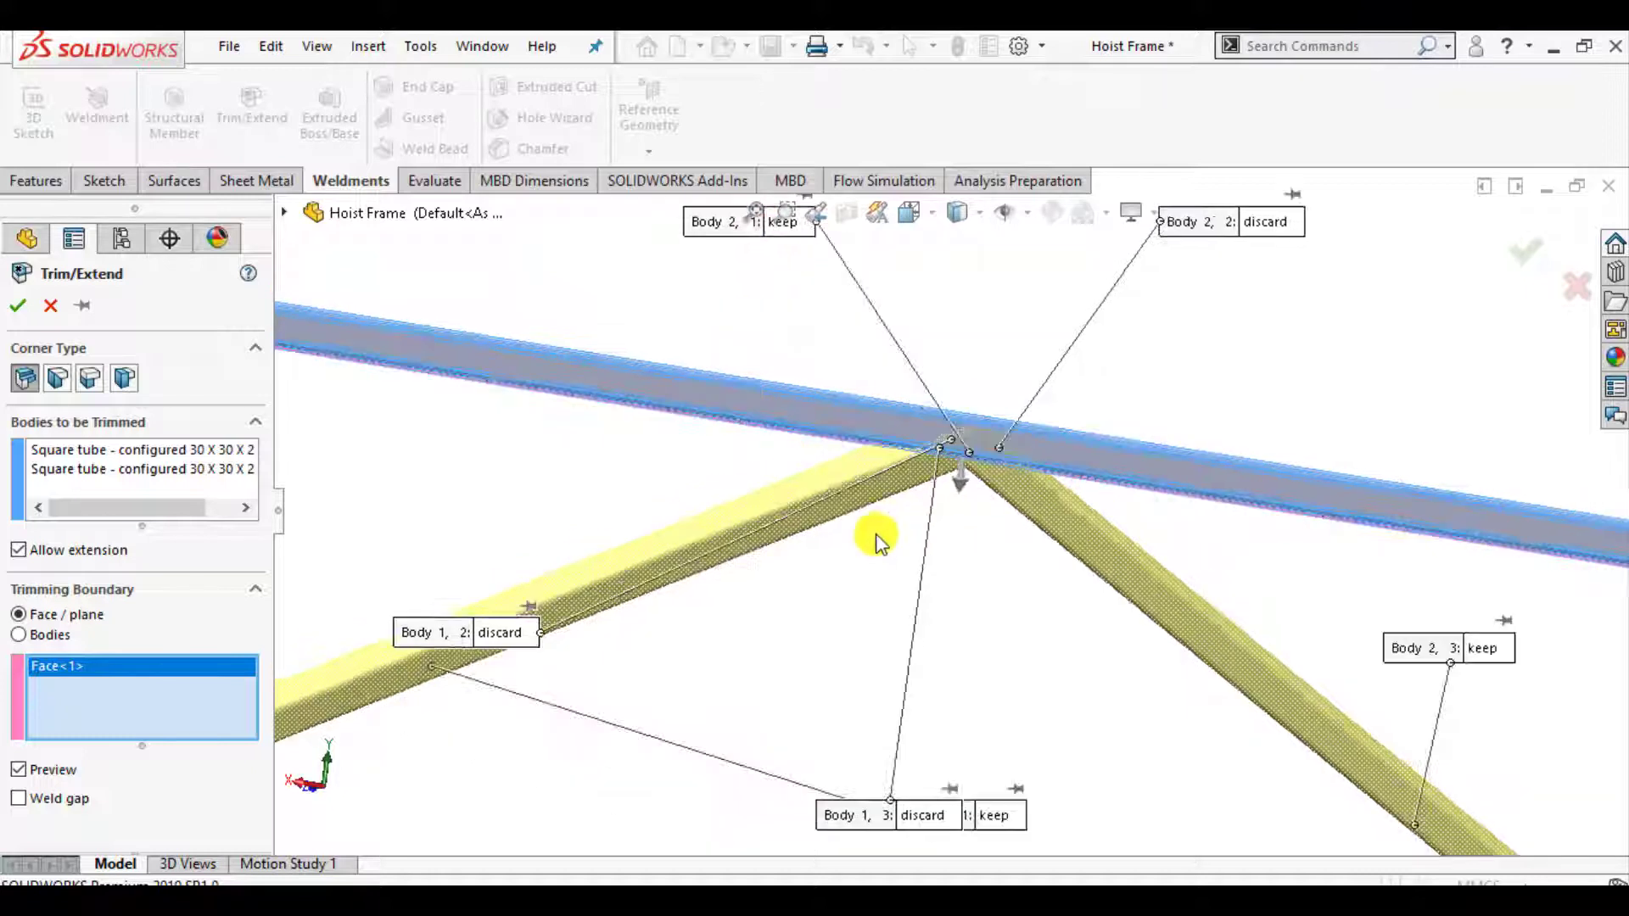
Move the callouts of the first brace's pieces 2 and 3 closer to the joint and accept the trim.
scroll(892, 731, down, 1)
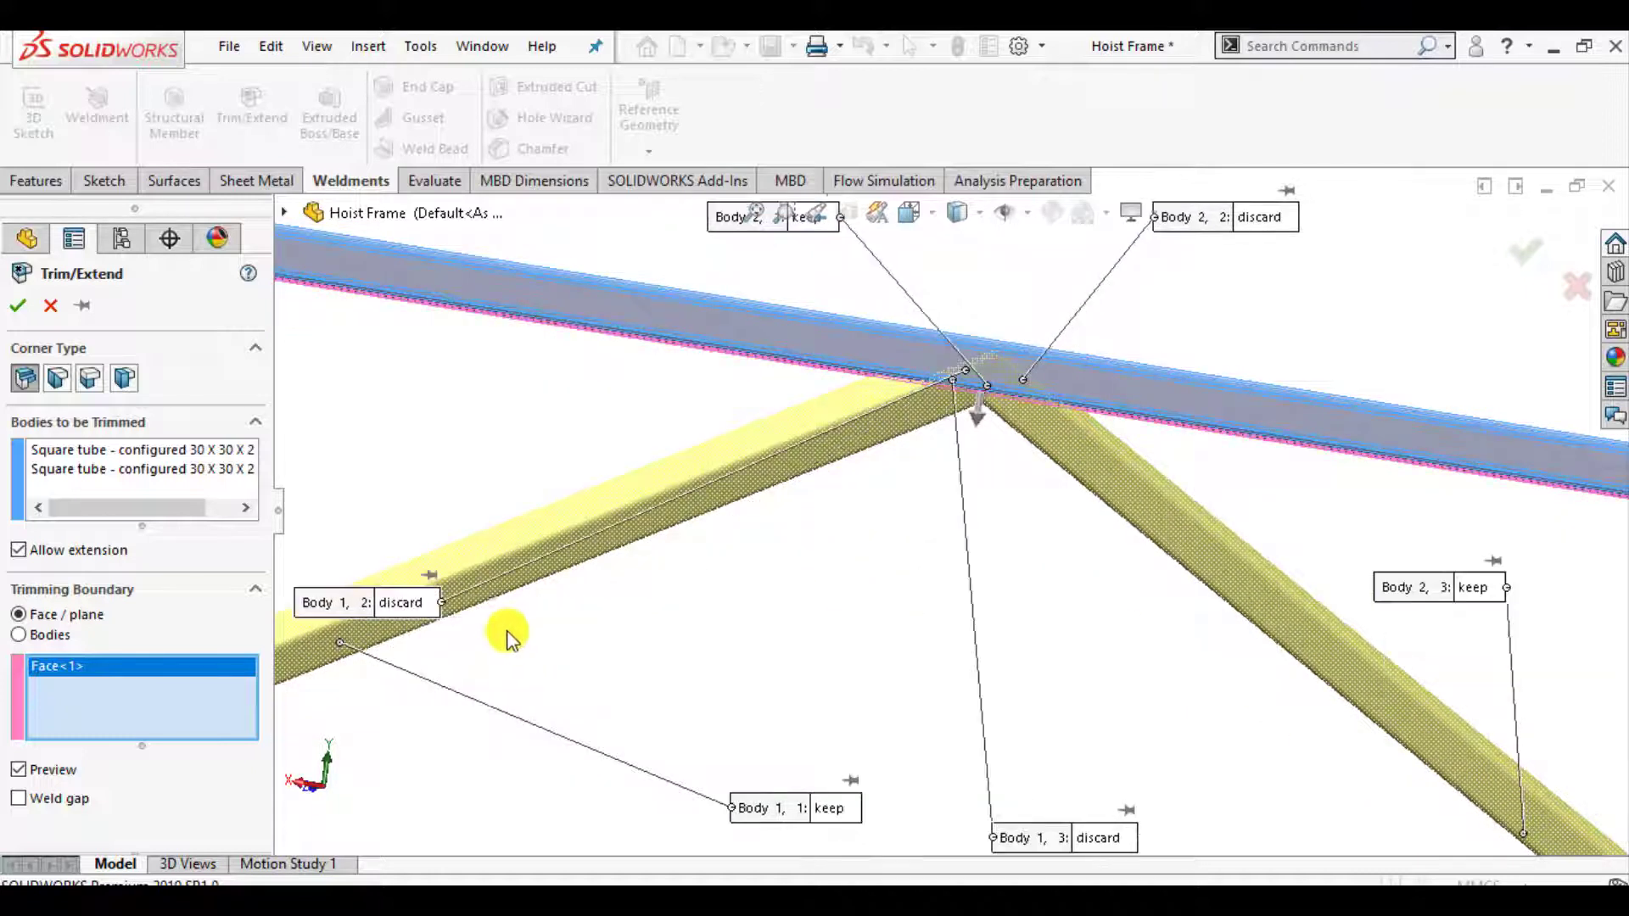
drag(415, 607, 853, 540)
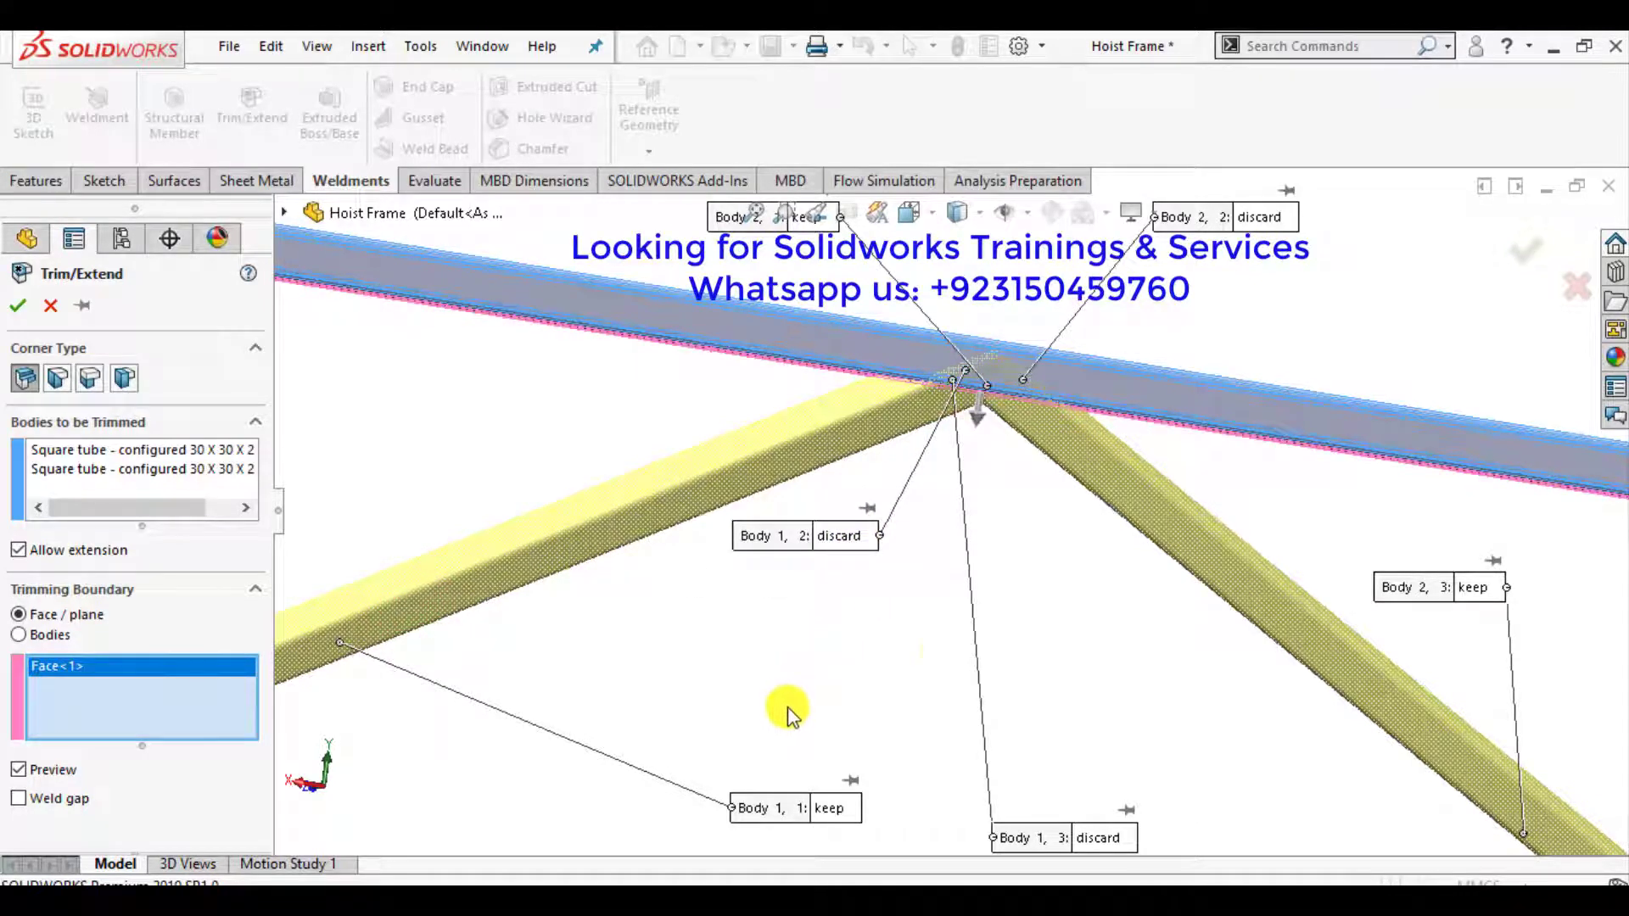
drag(1101, 836, 1114, 661)
click(1103, 643)
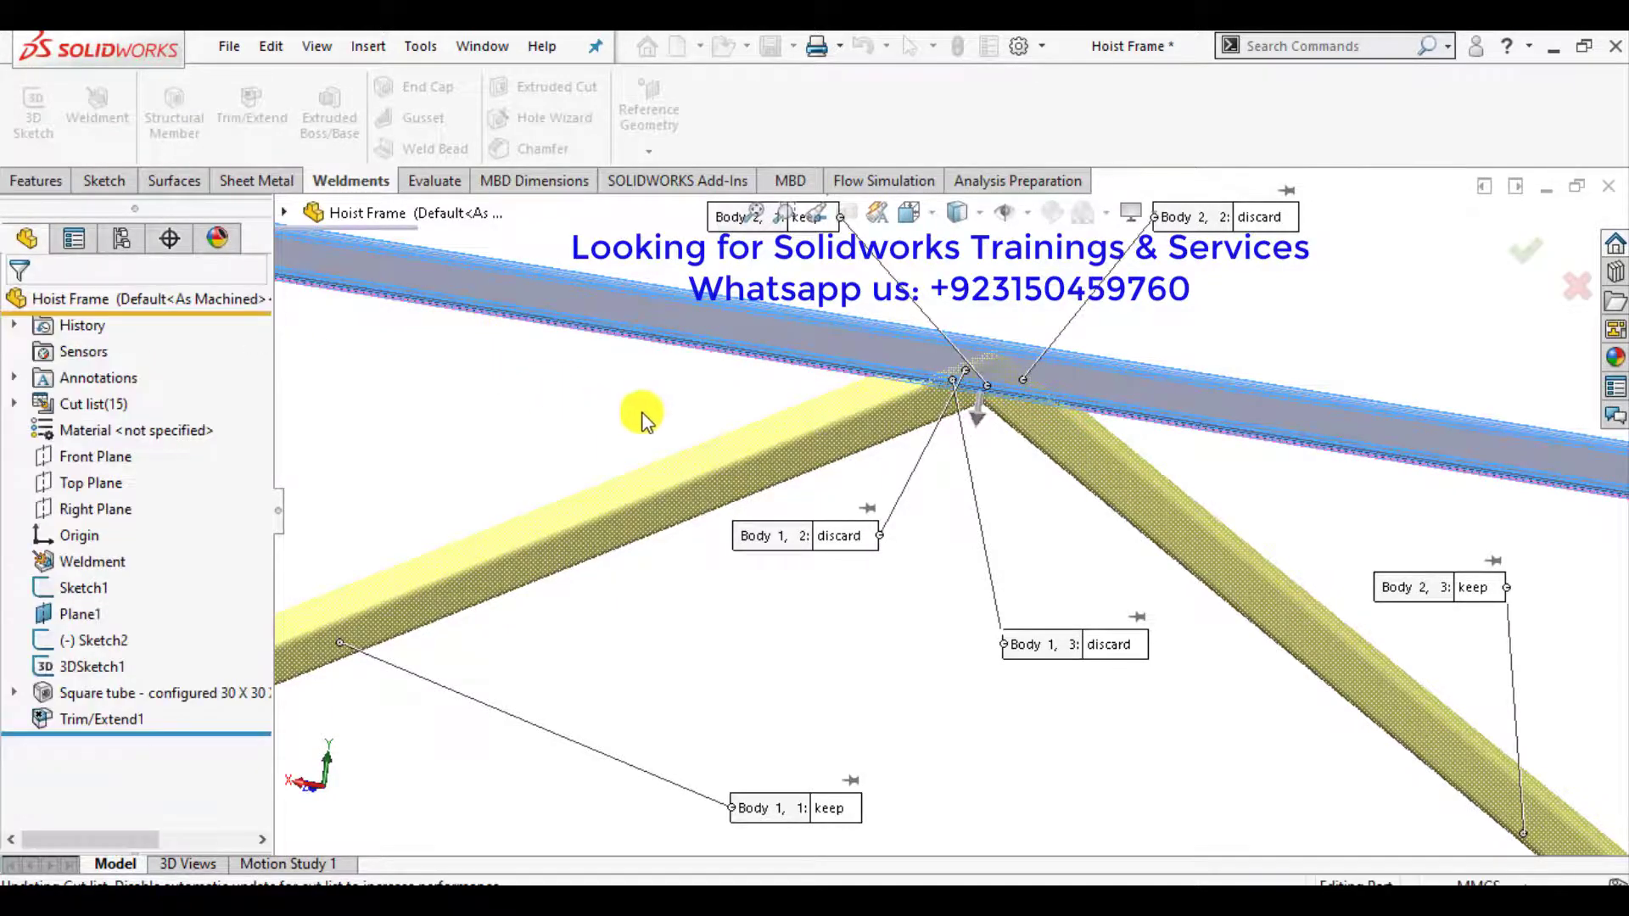
Activate the SOLIDWORKS Simulation add-in and create a static study named Hoist Frame.
scroll(709, 429, up, 6)
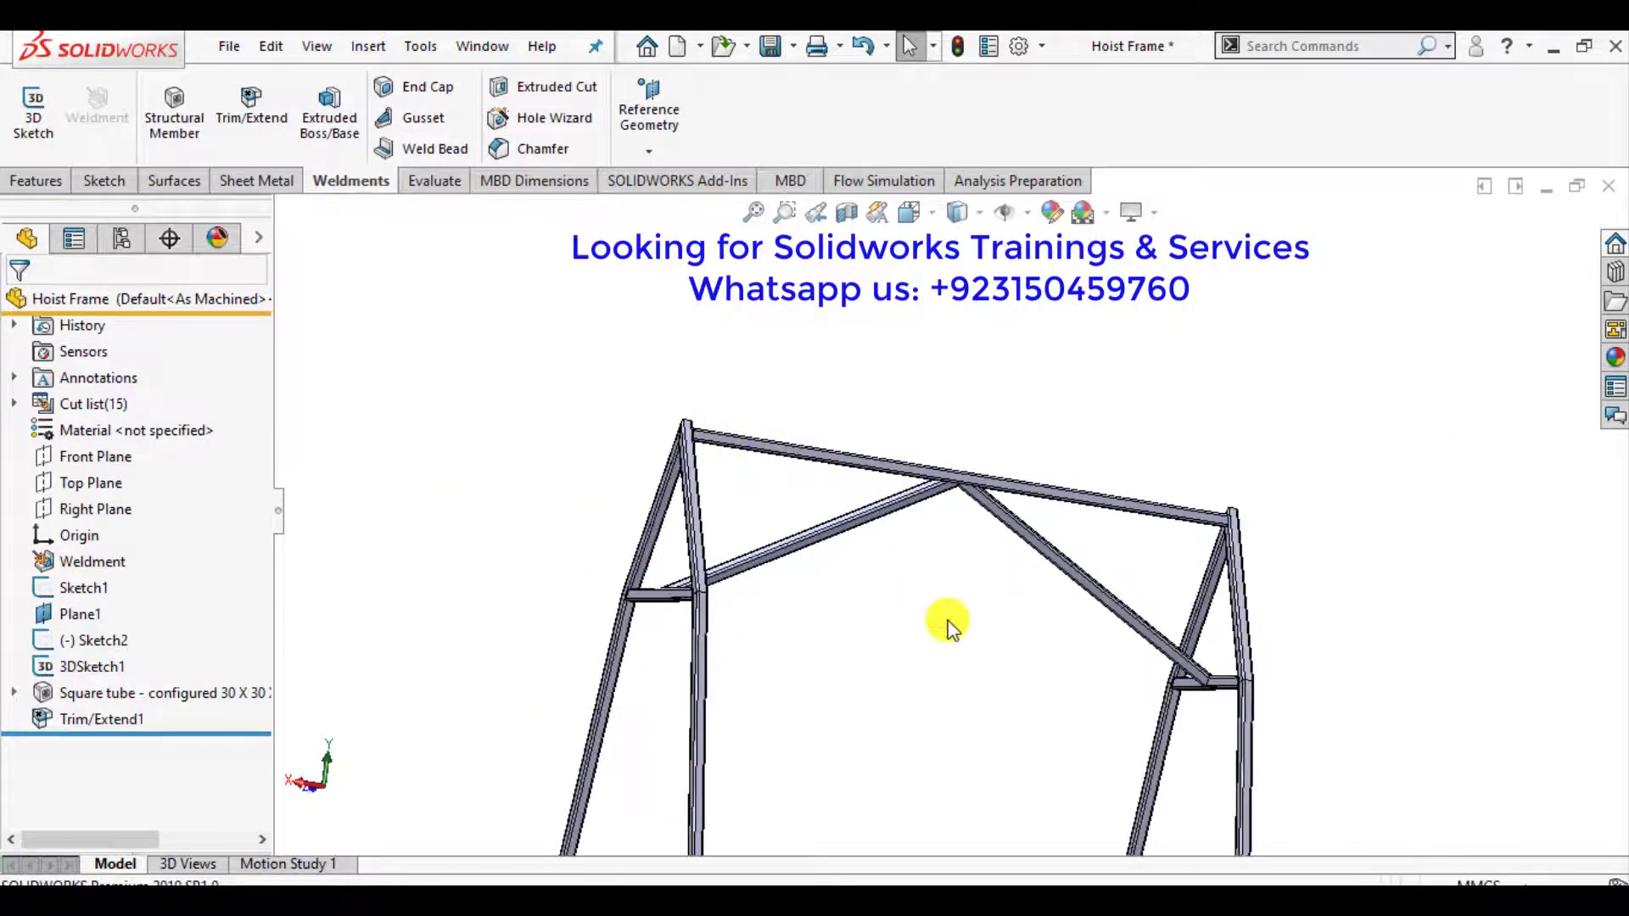
key(ctrl+1)
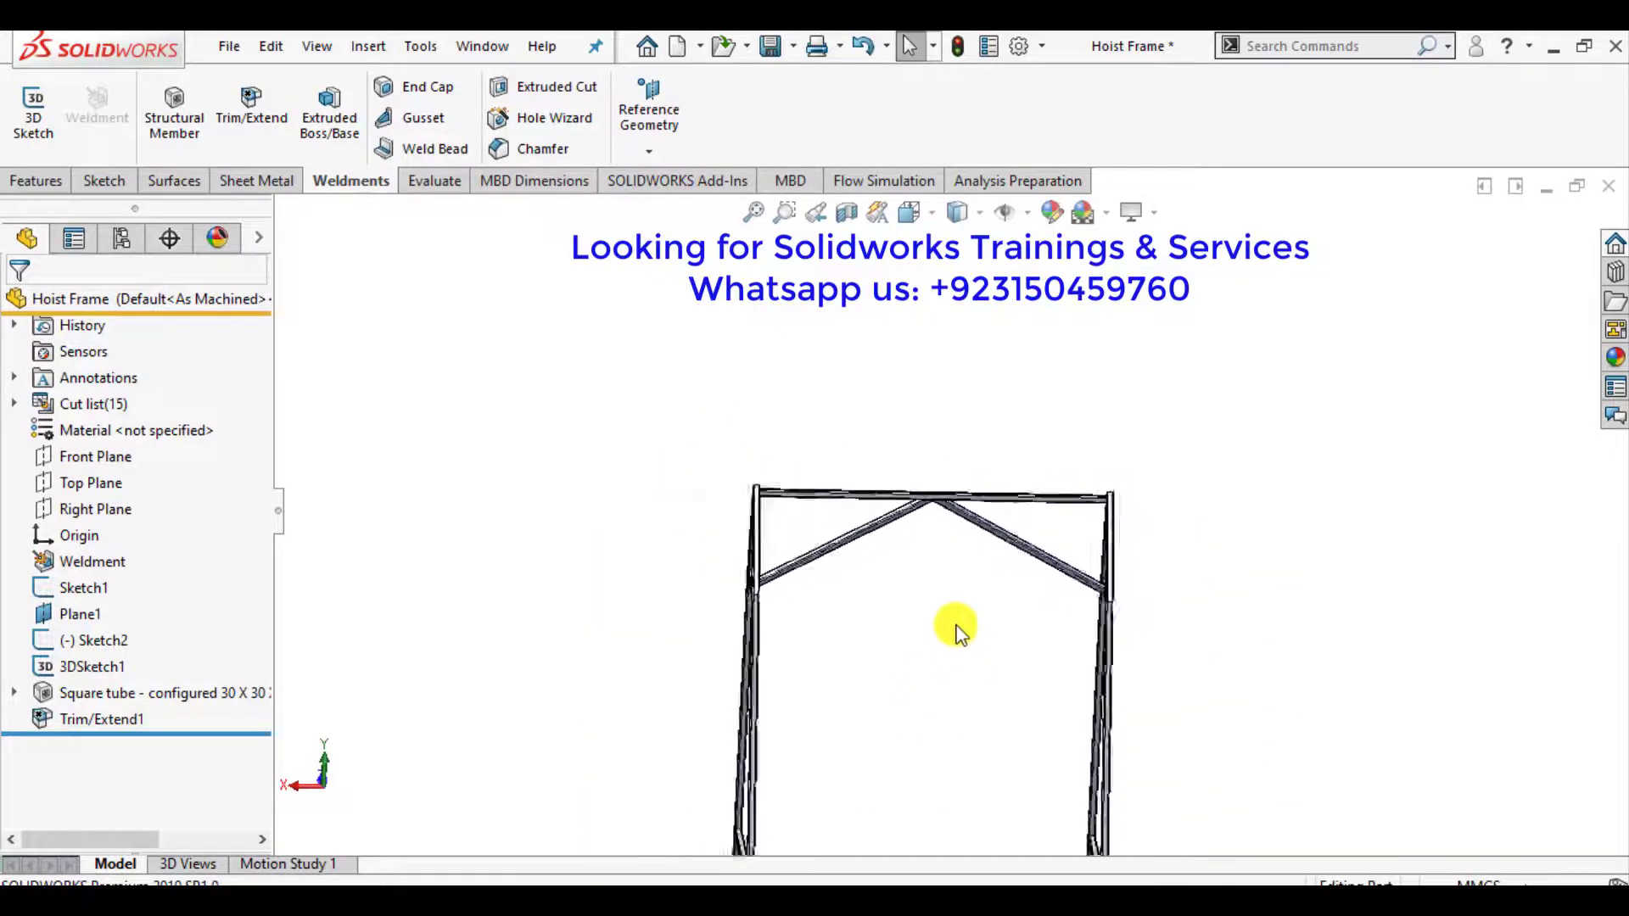
middle_drag(959, 662, 1009, 683)
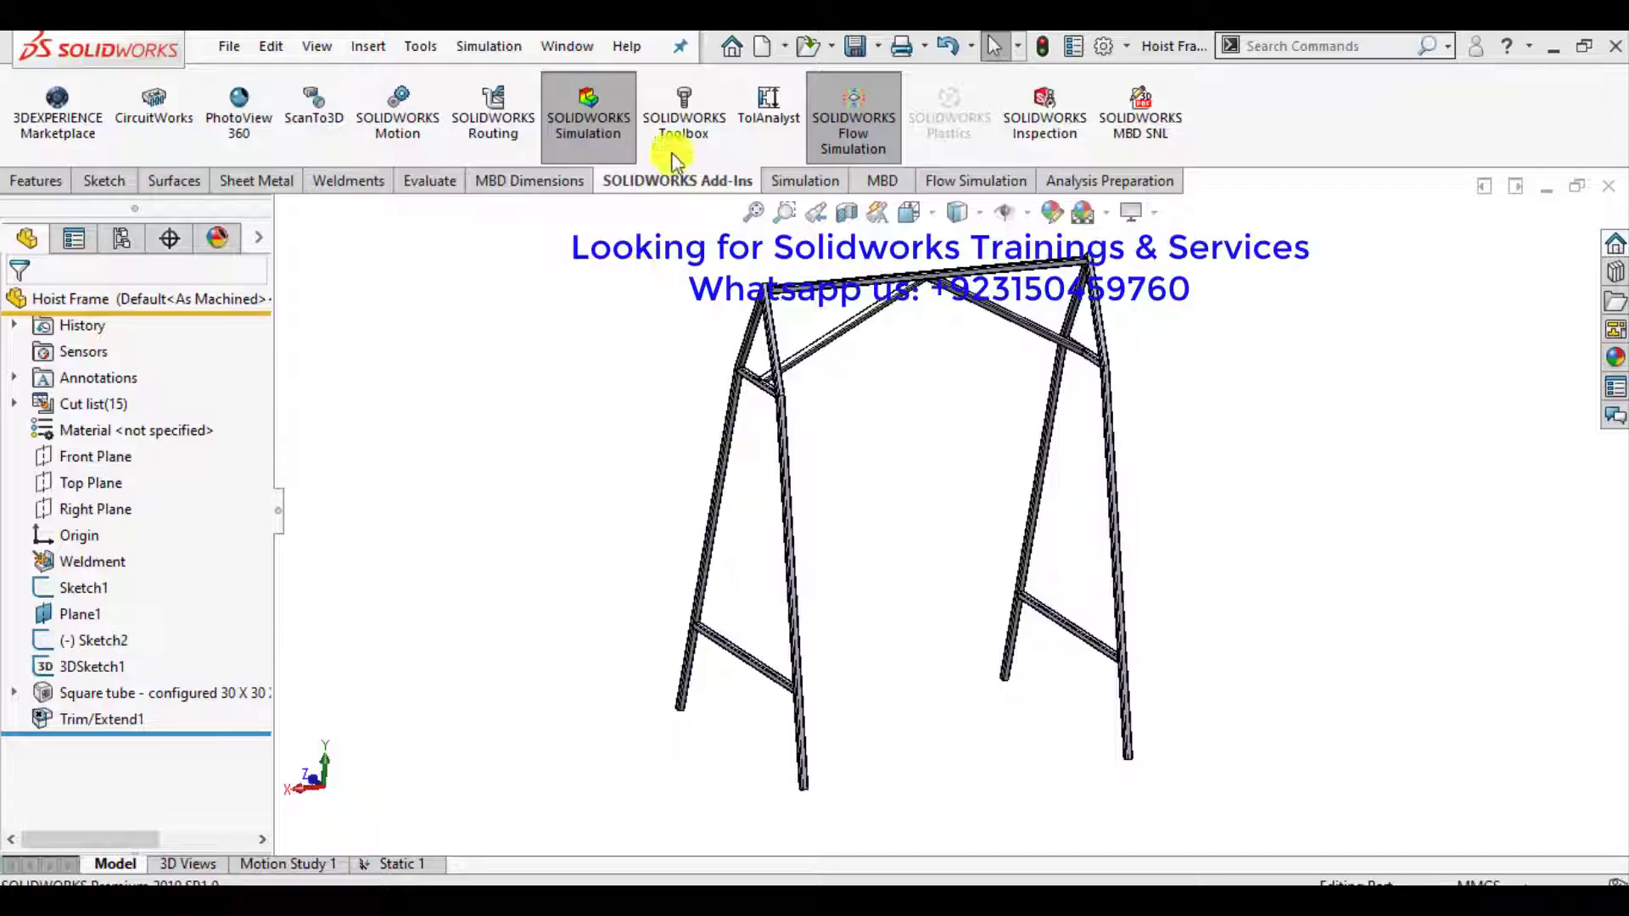
click(797, 180)
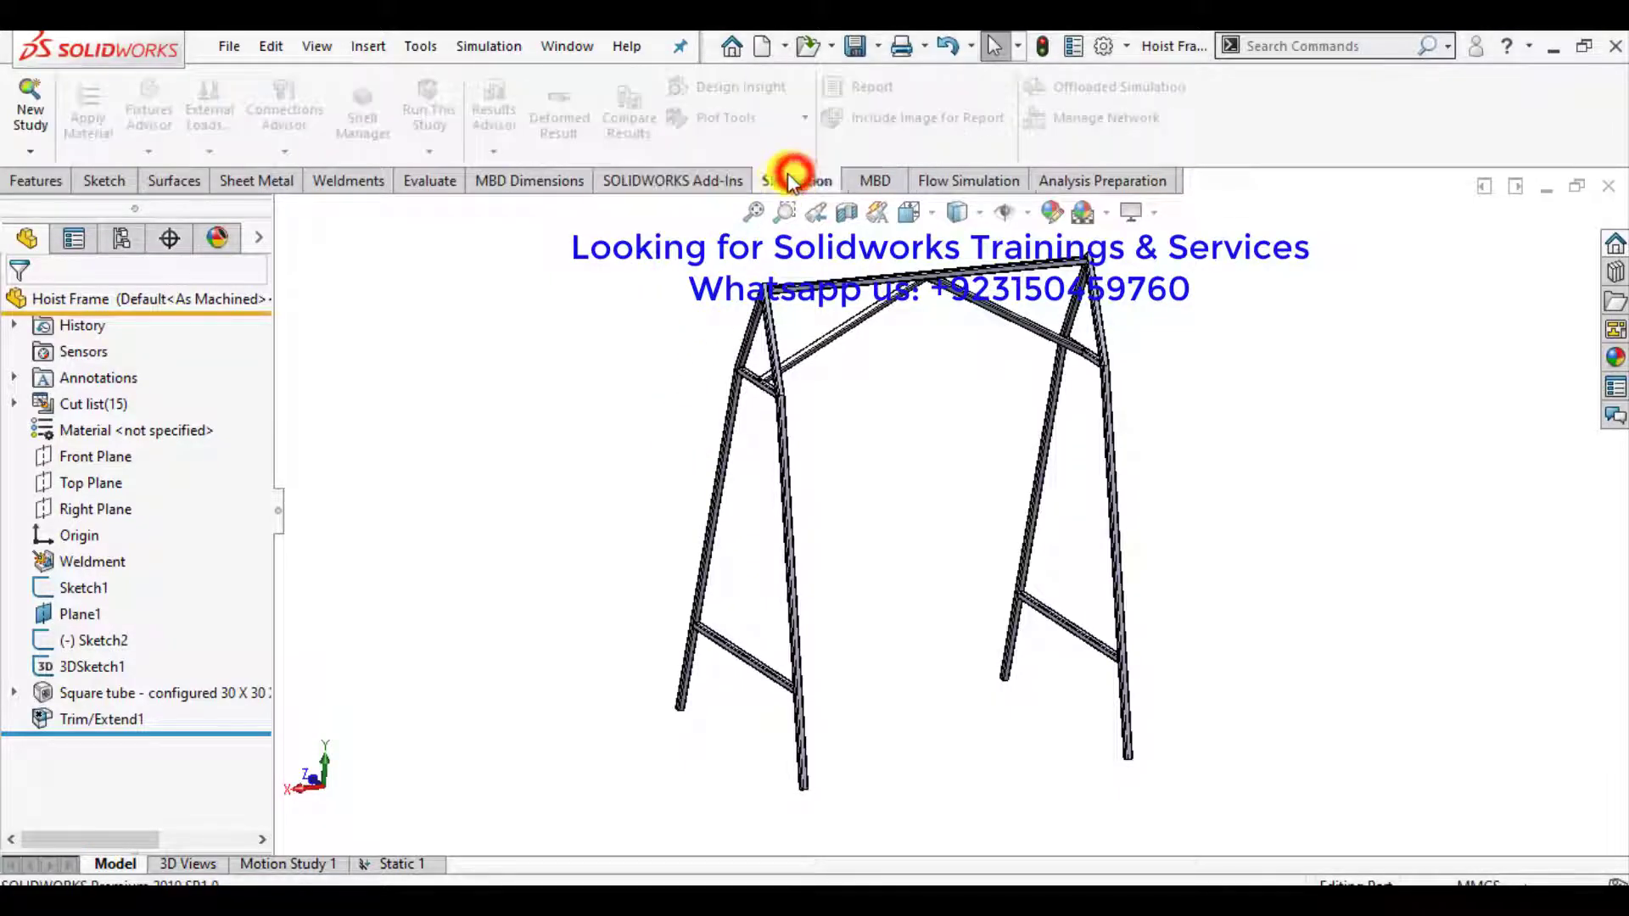
click(31, 109)
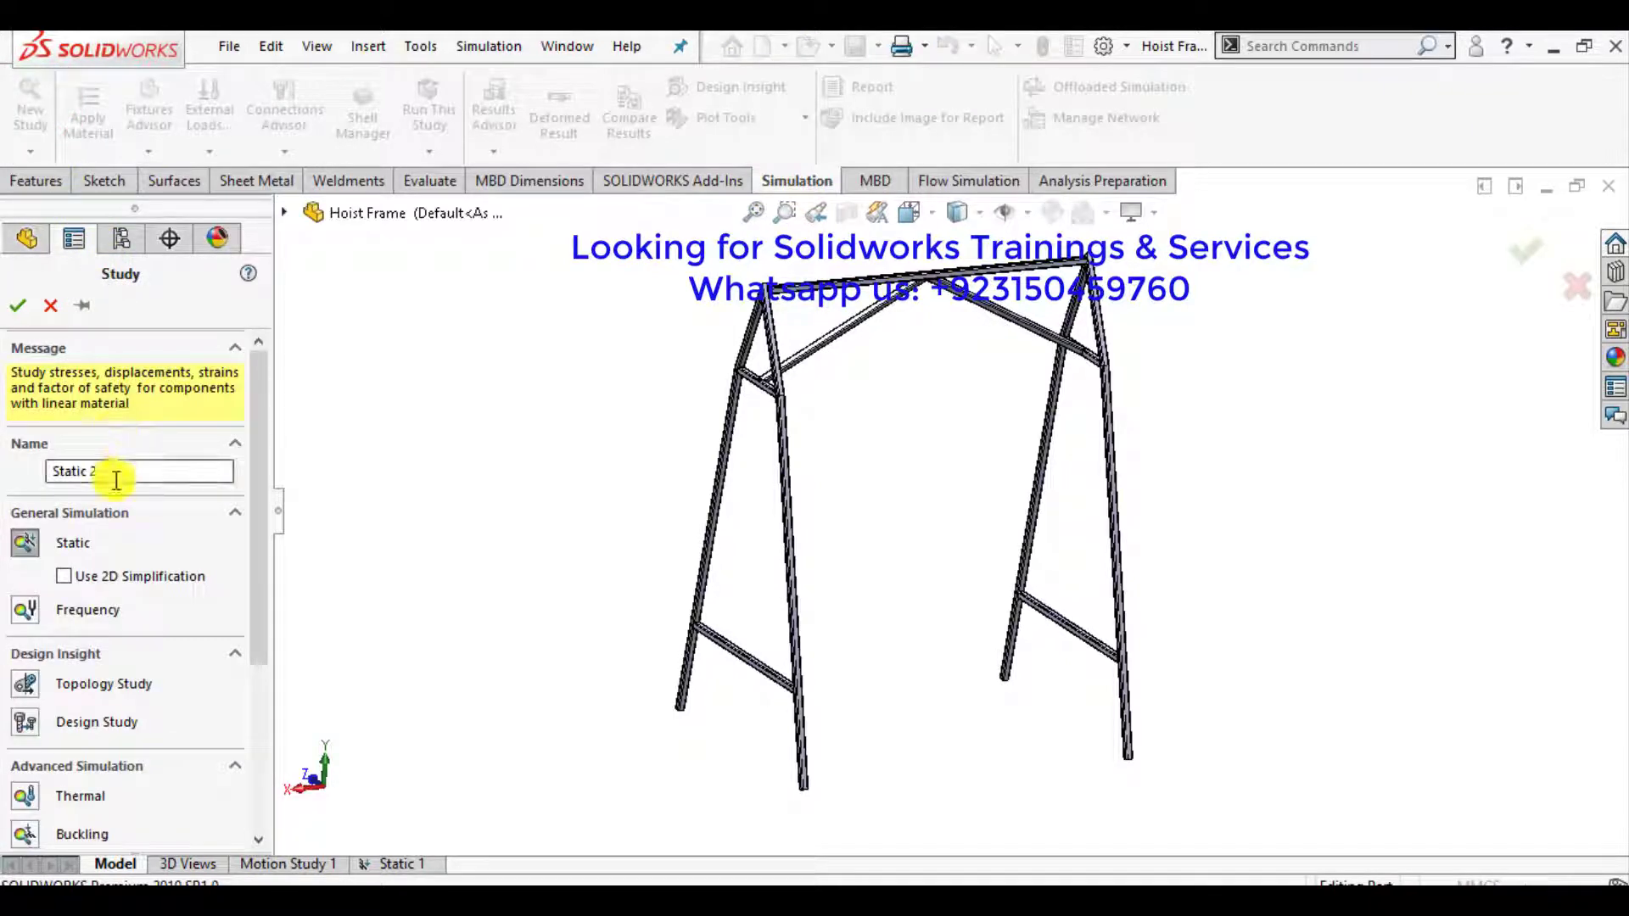
triple_click(116, 472)
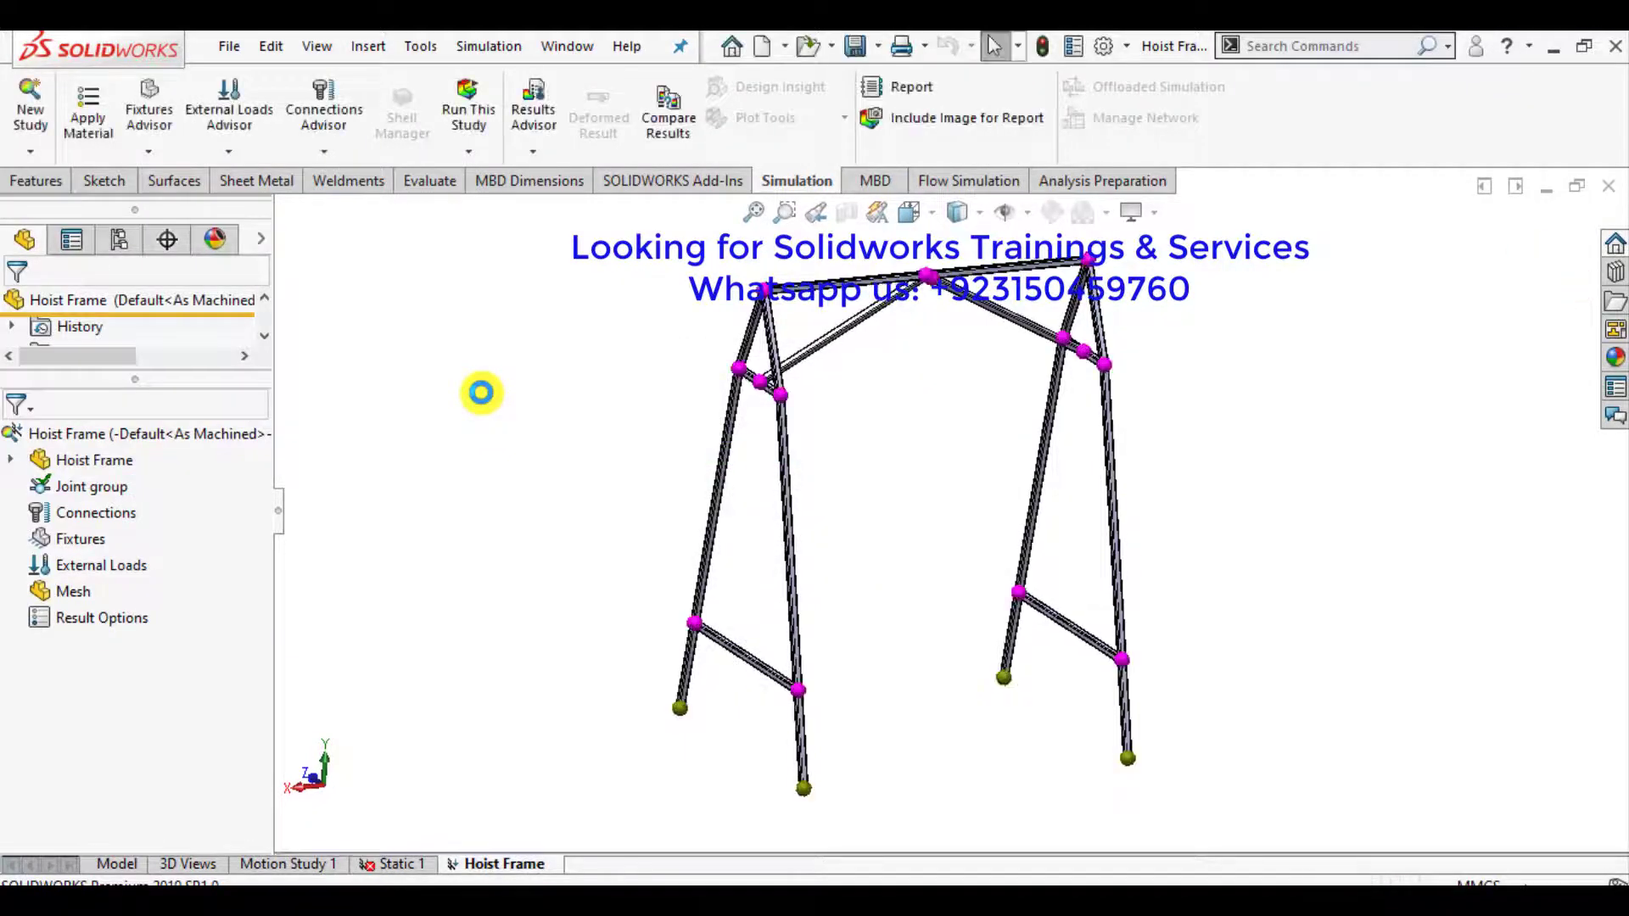
Apply the favorite material Plain Carbon Steel to all bodies of the hoist frame in the study.
right_click(100, 467)
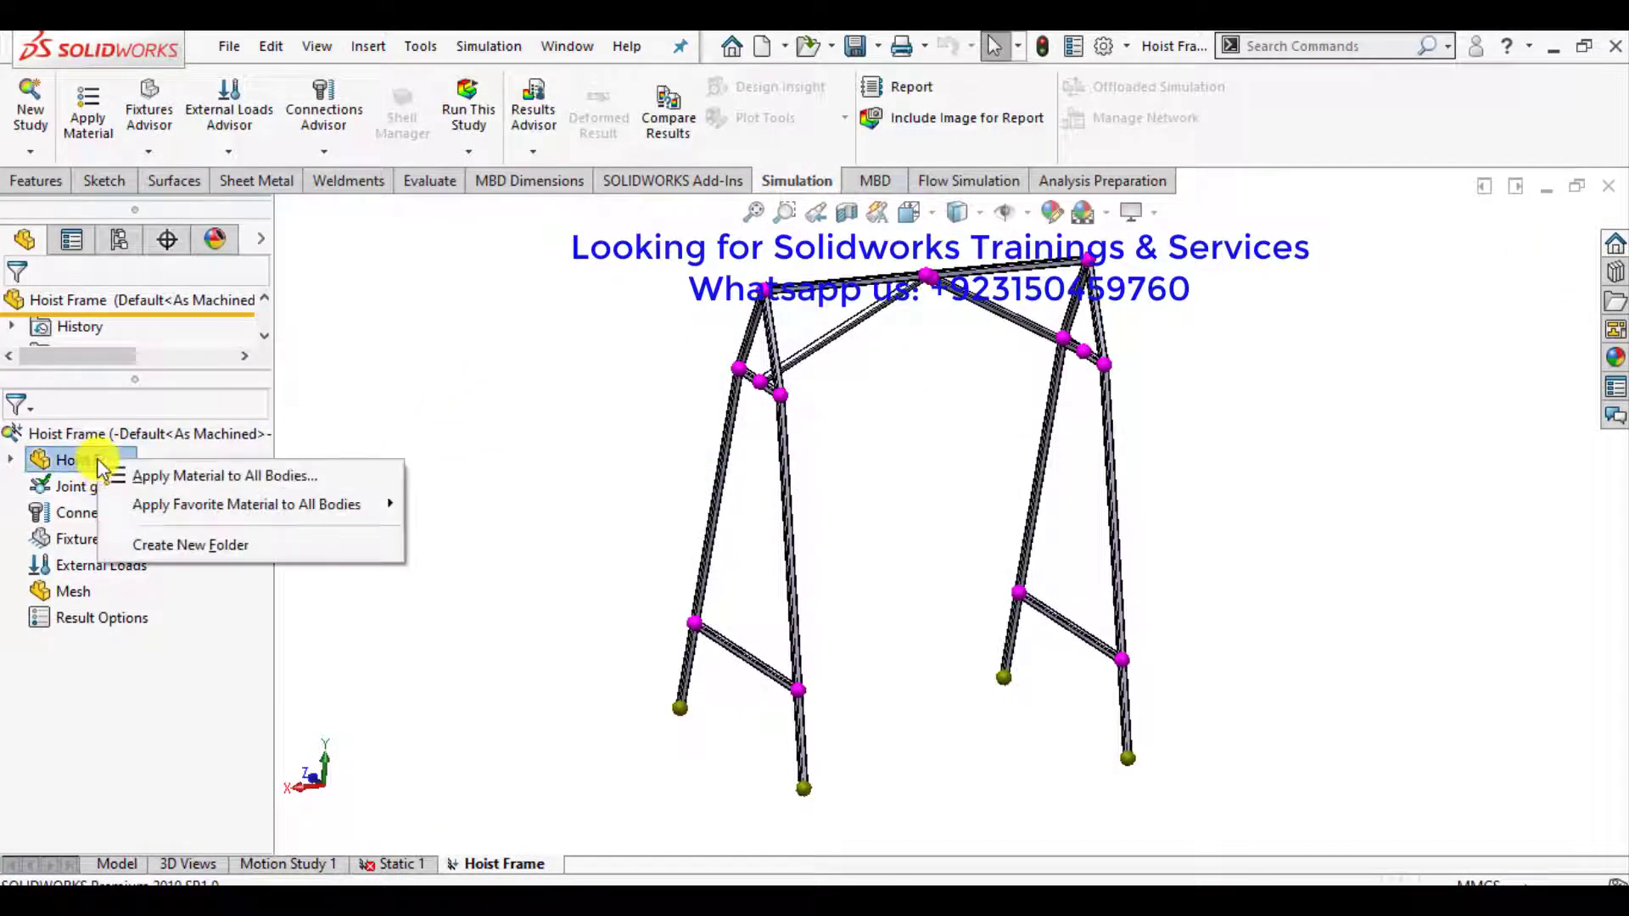
mouse_move(190, 509)
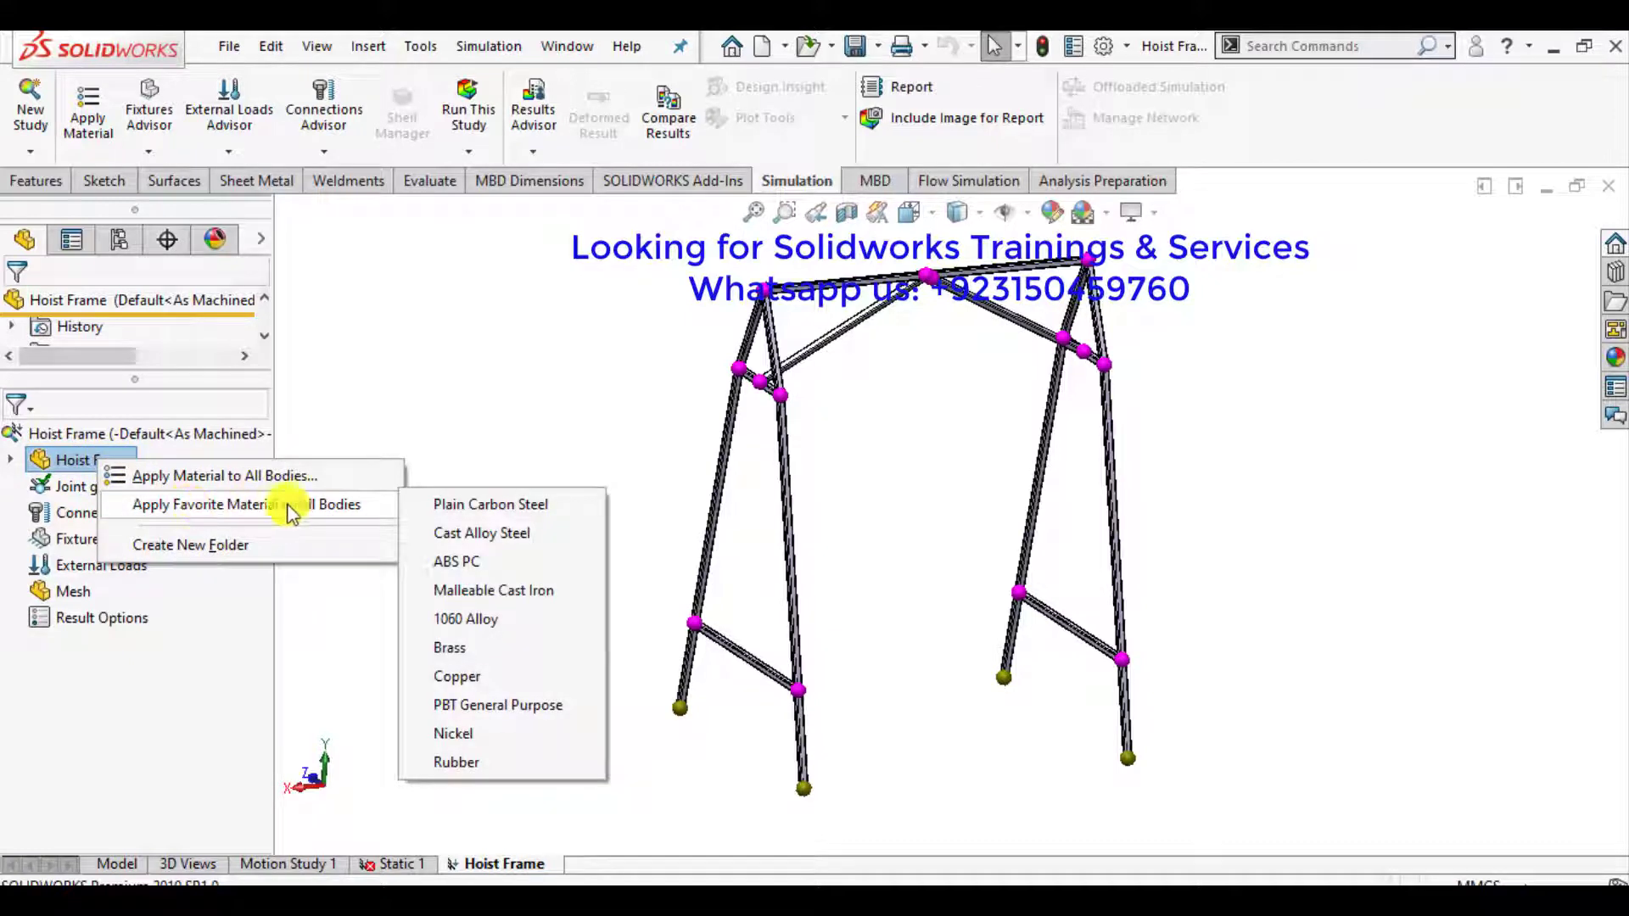
click(476, 507)
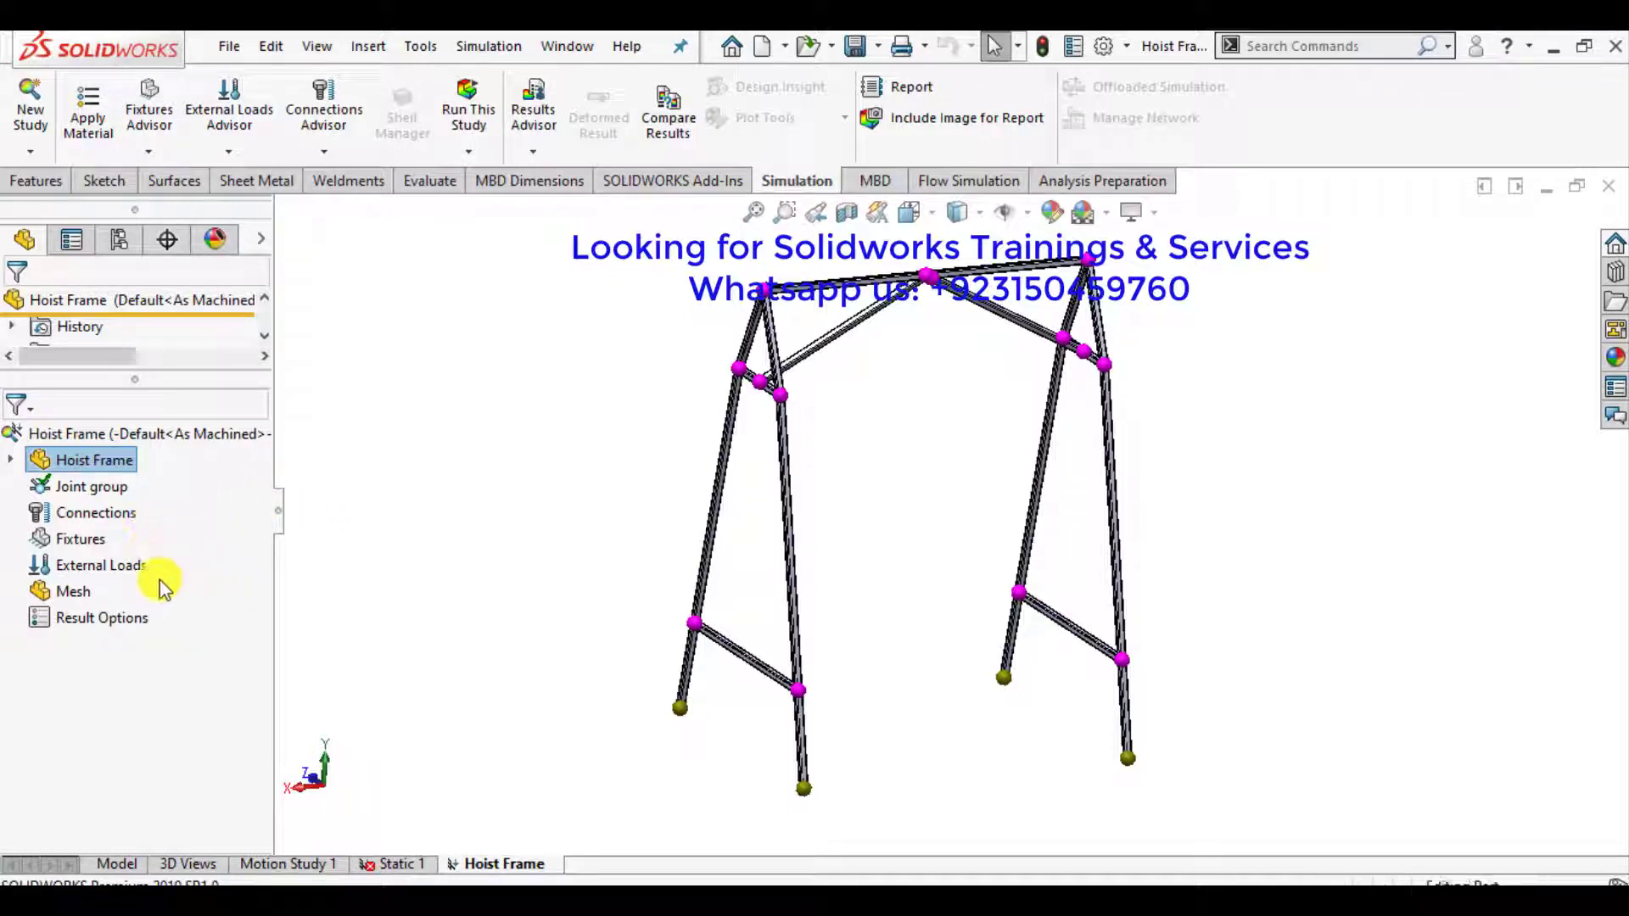
Apply a Fixed Geometry fixture to the four foot joints of the frame's legs.
right_click(72, 541)
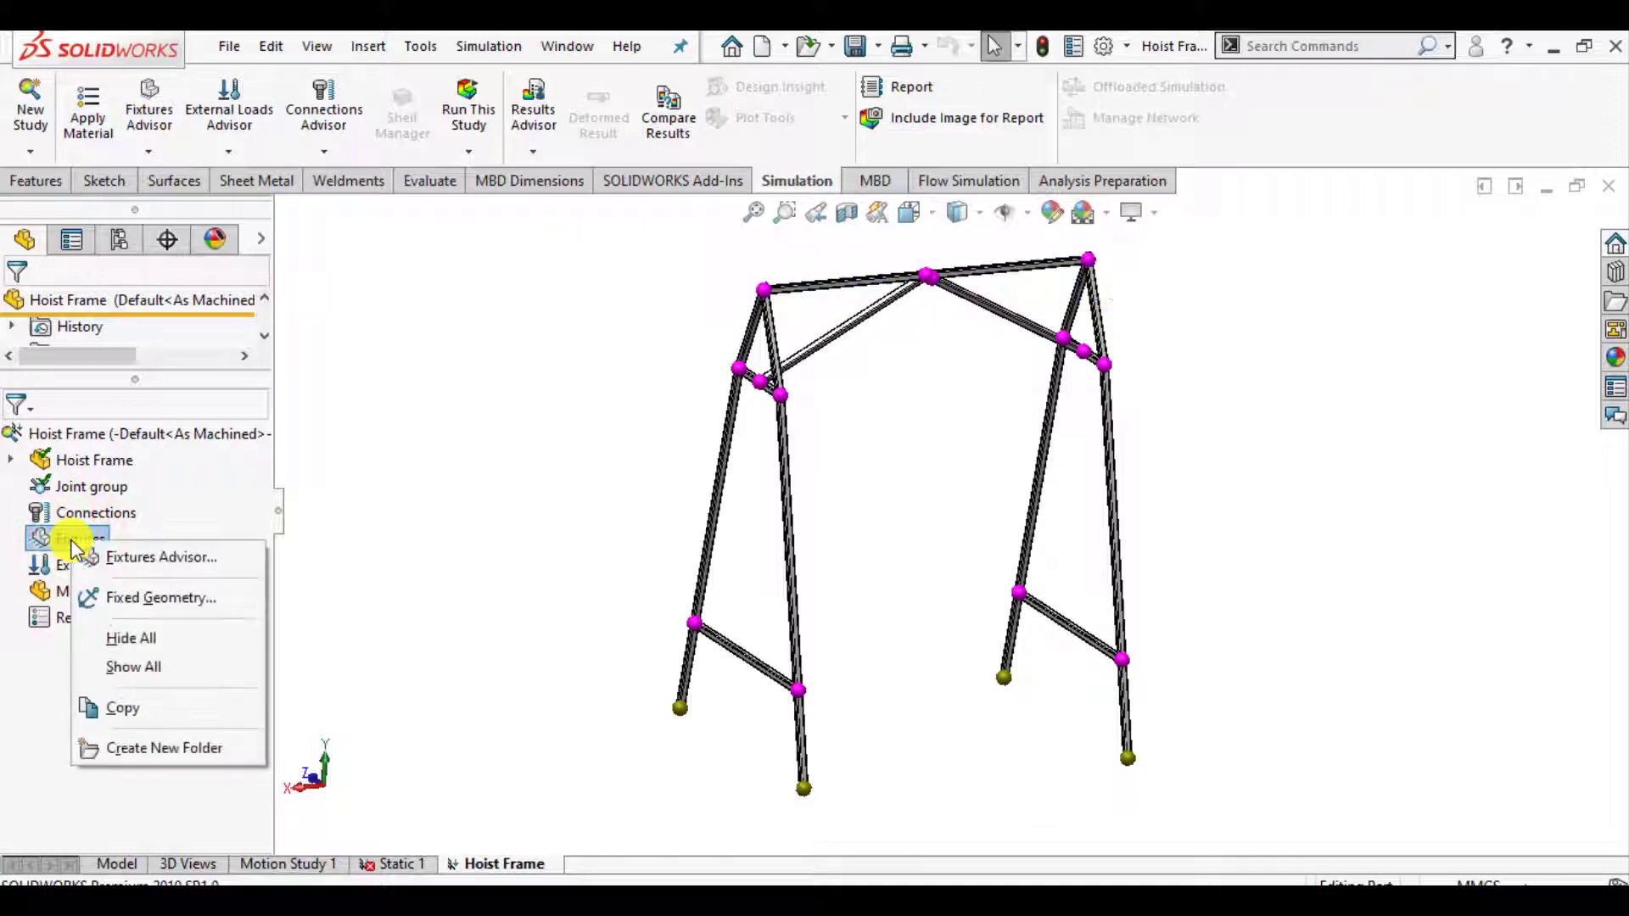
click(126, 600)
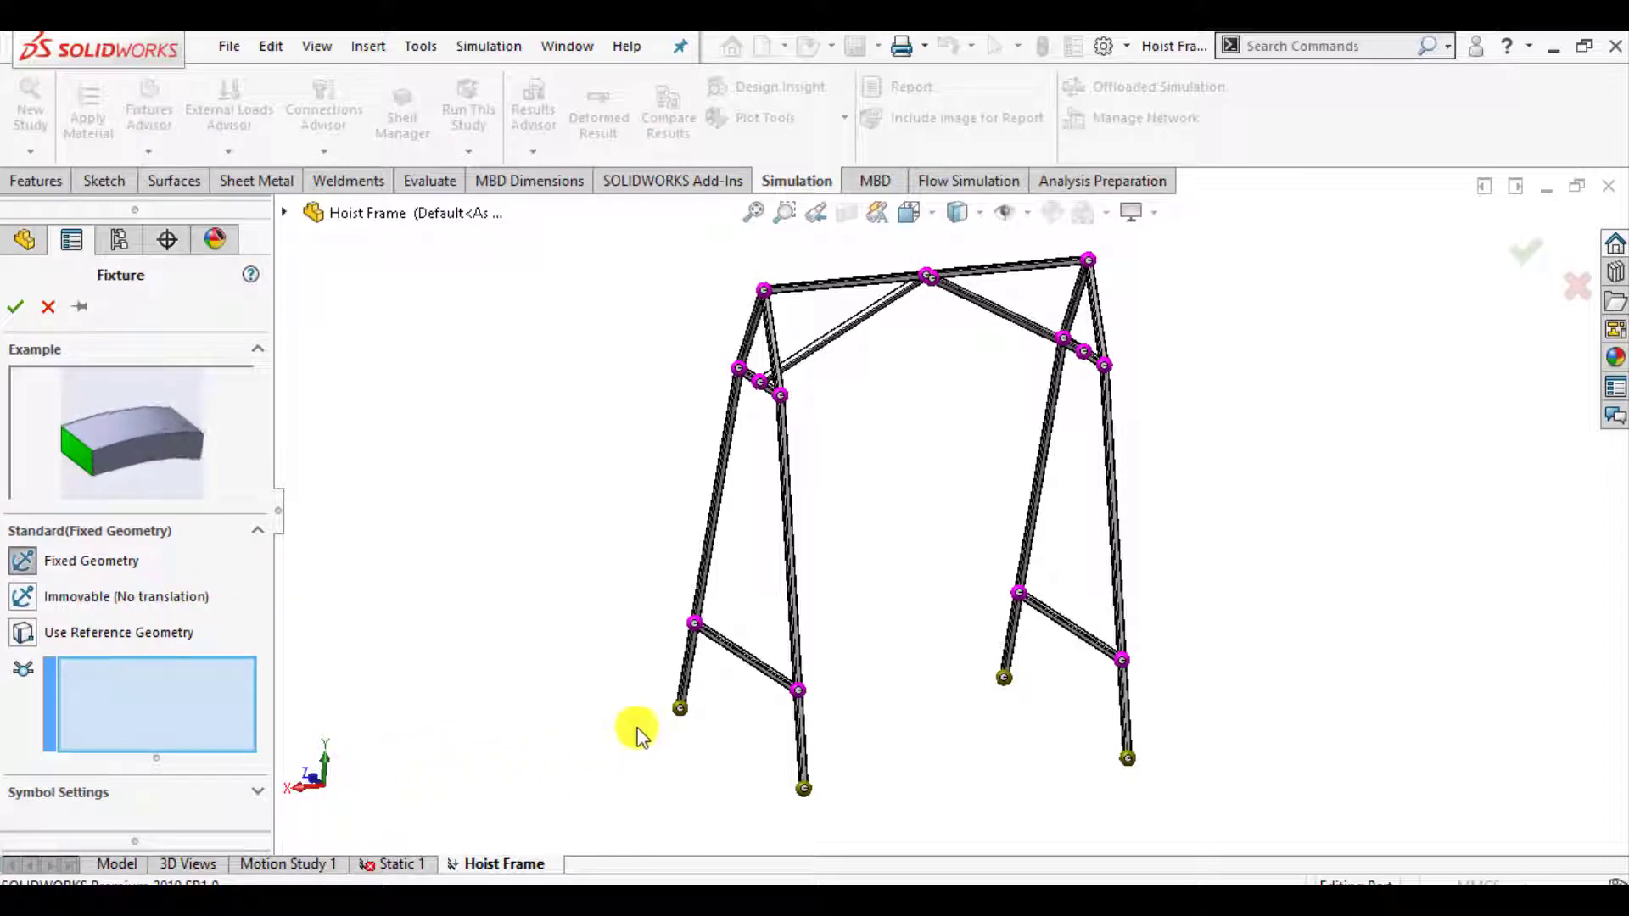
click(681, 711)
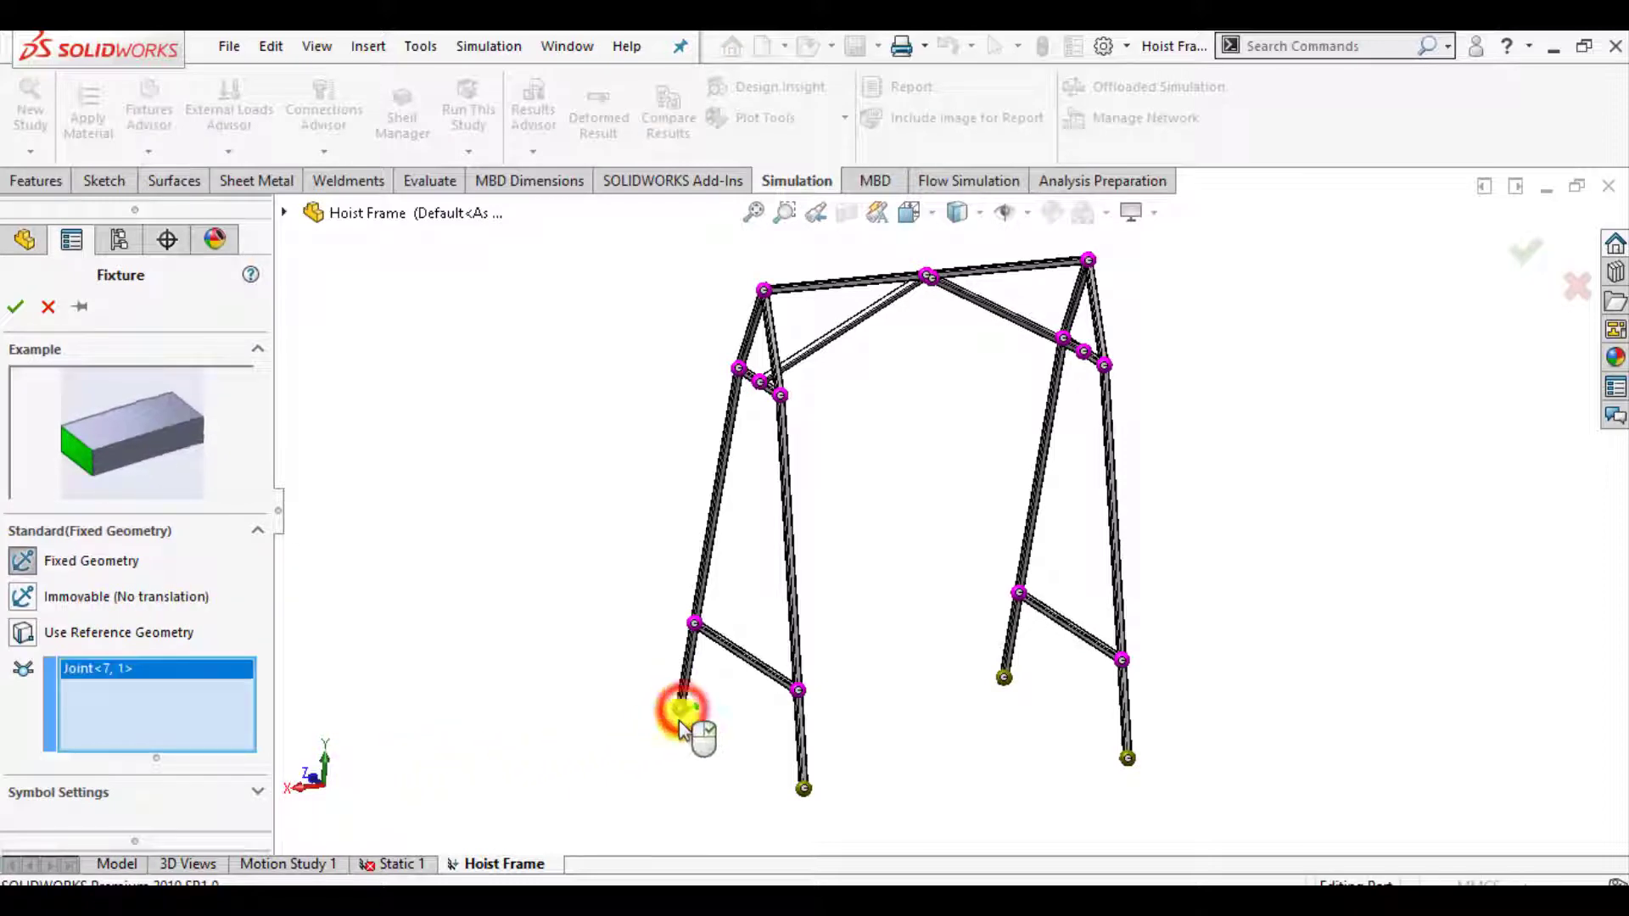
click(801, 788)
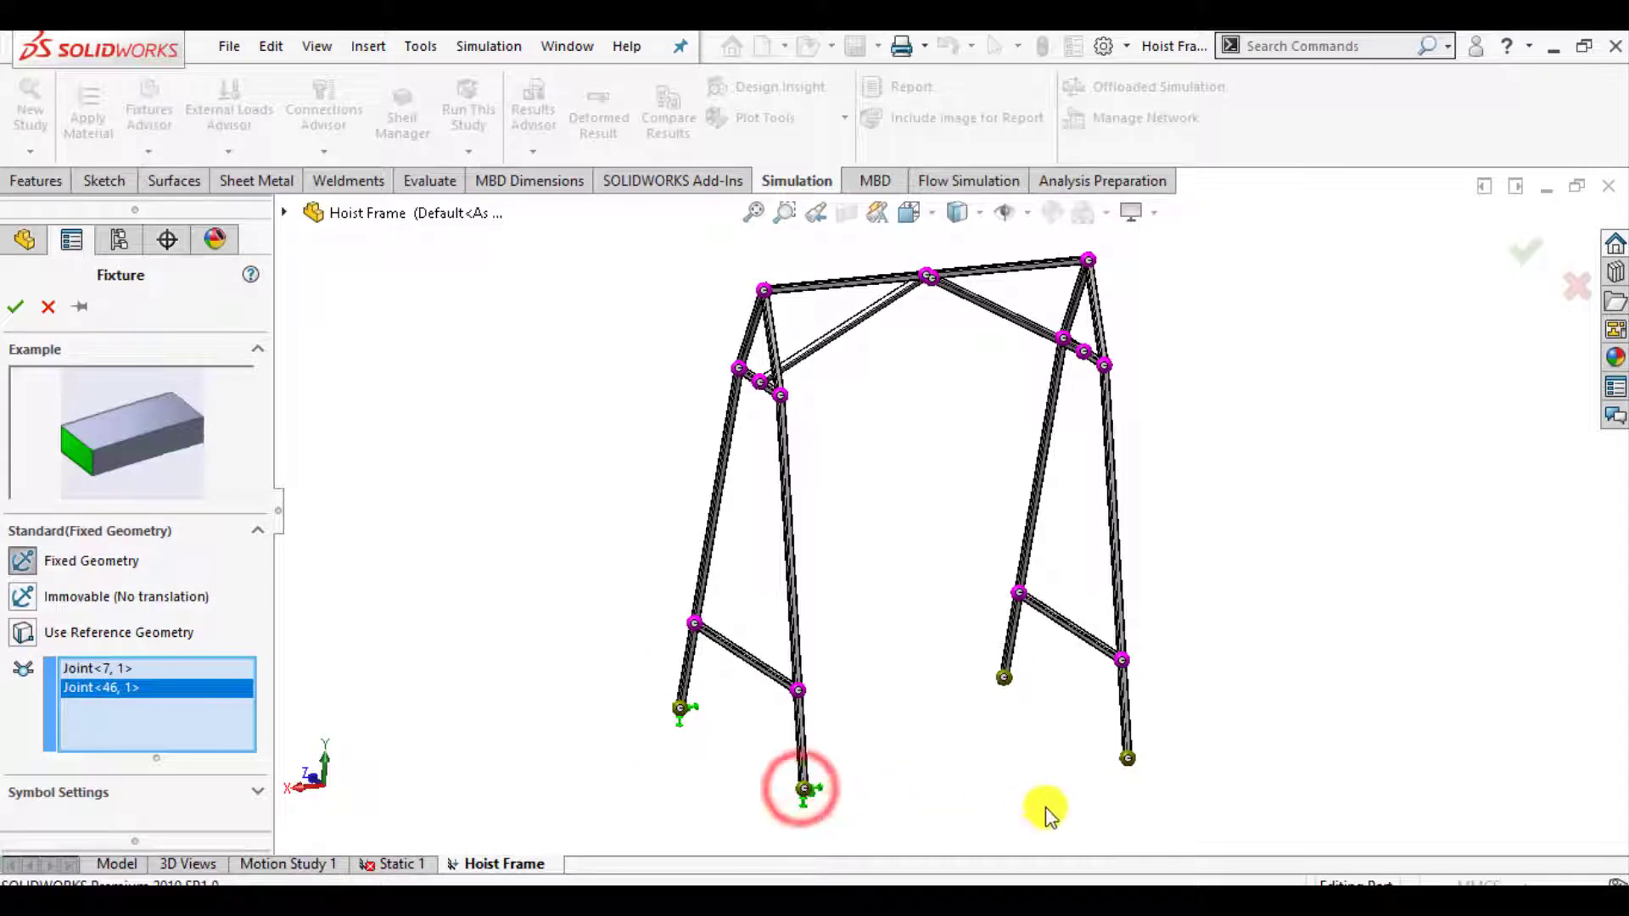
scroll(1044, 813, down, 3)
scroll(1022, 700, down, 1)
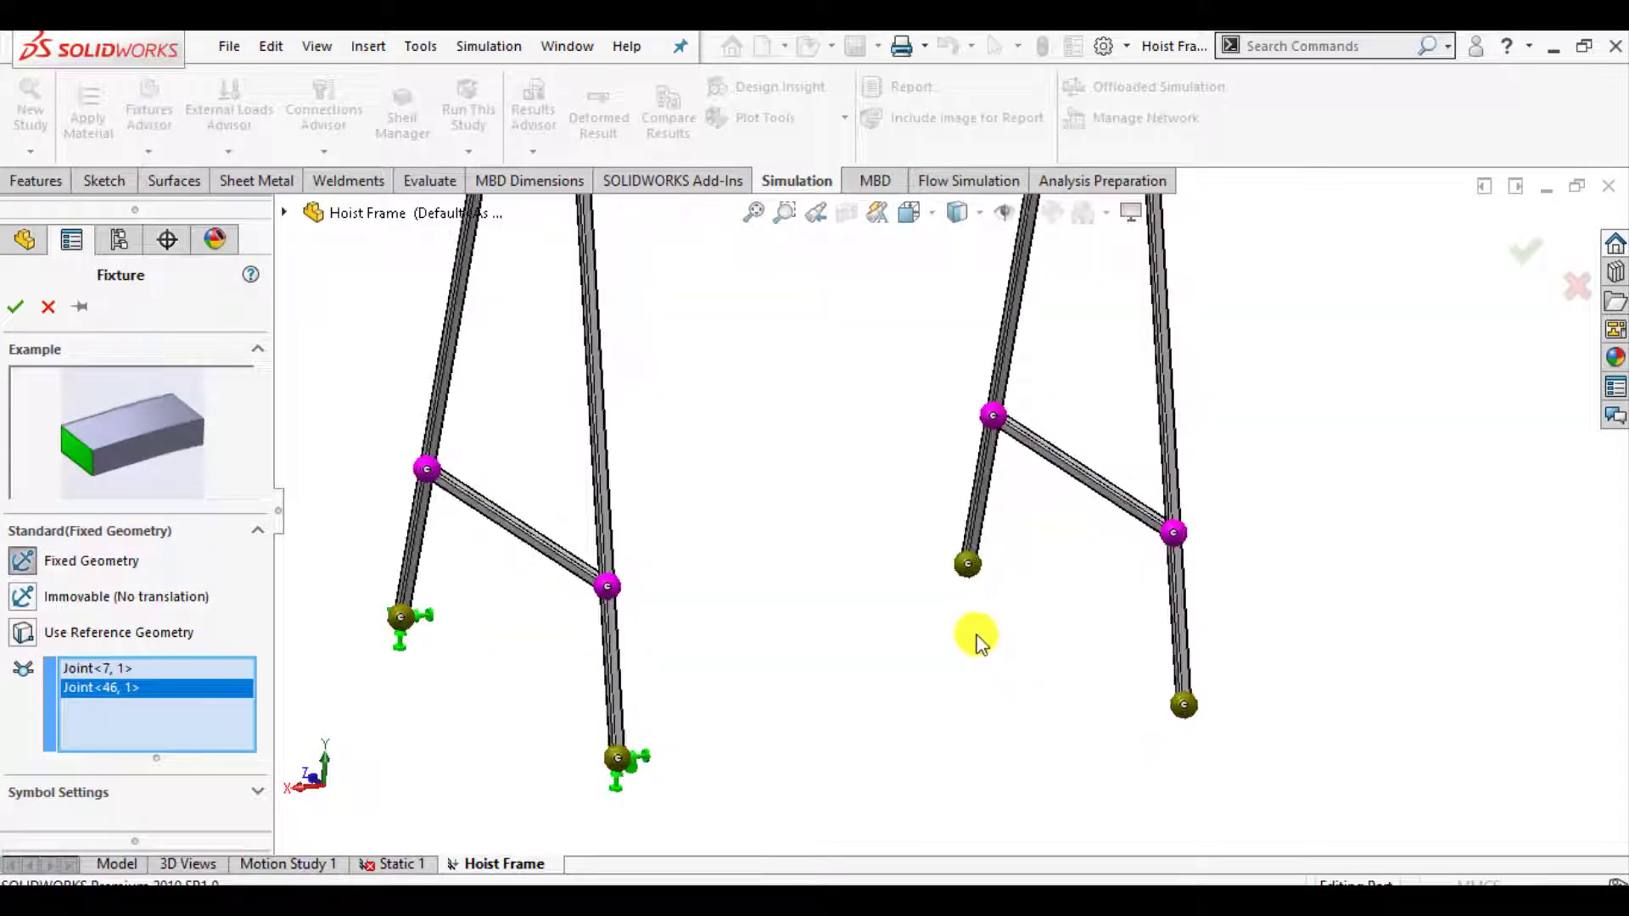
click(970, 565)
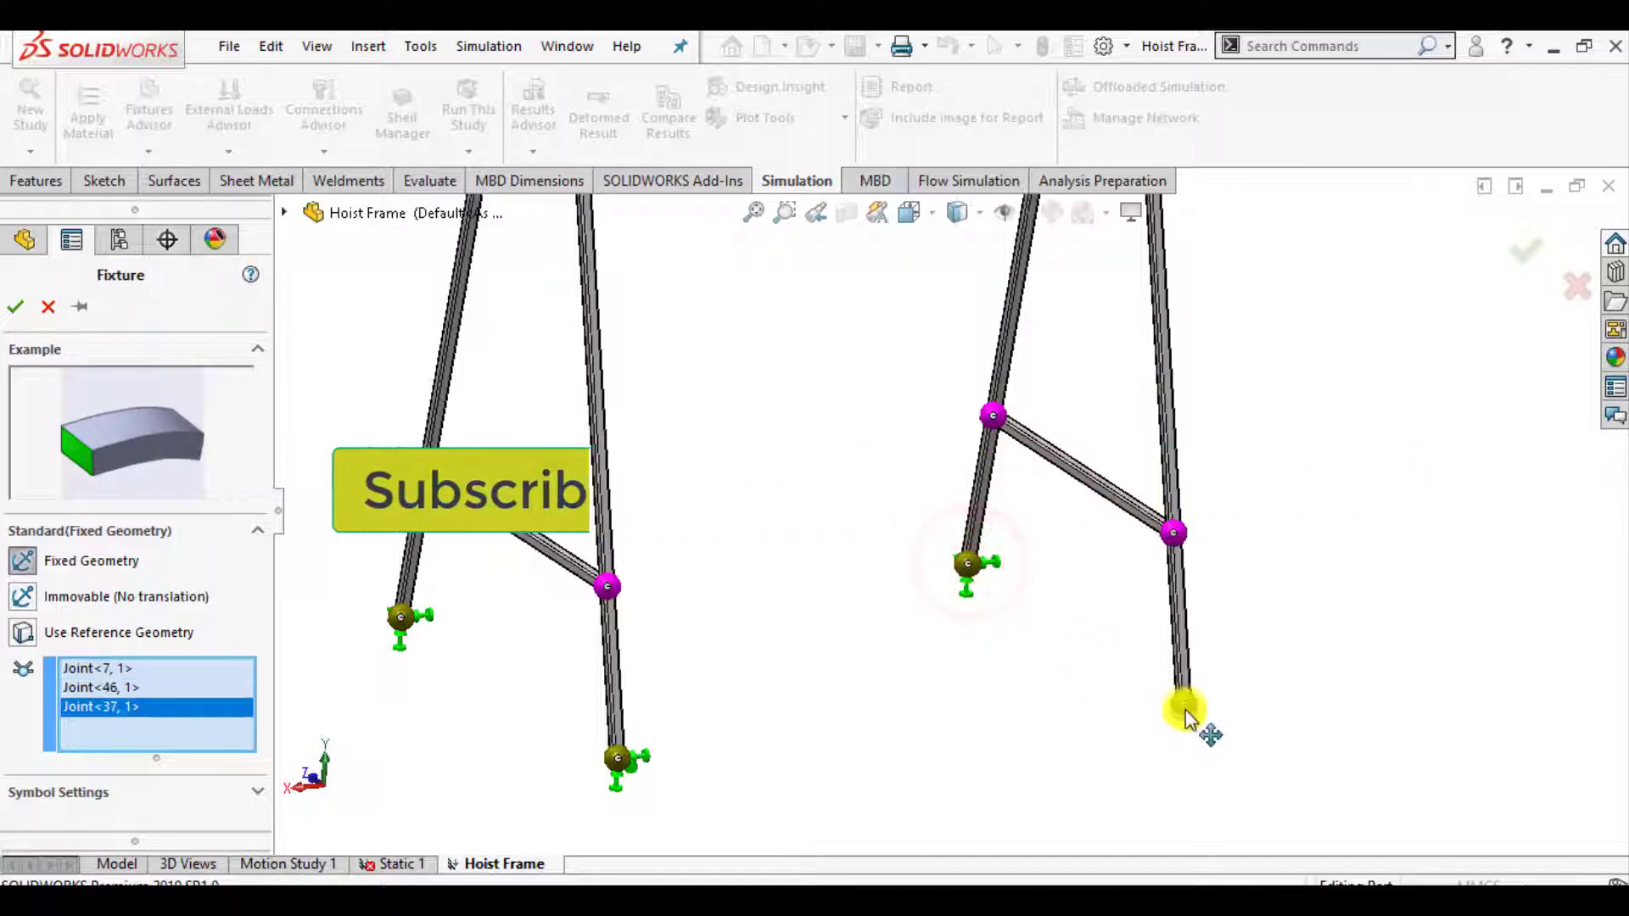
click(1184, 707)
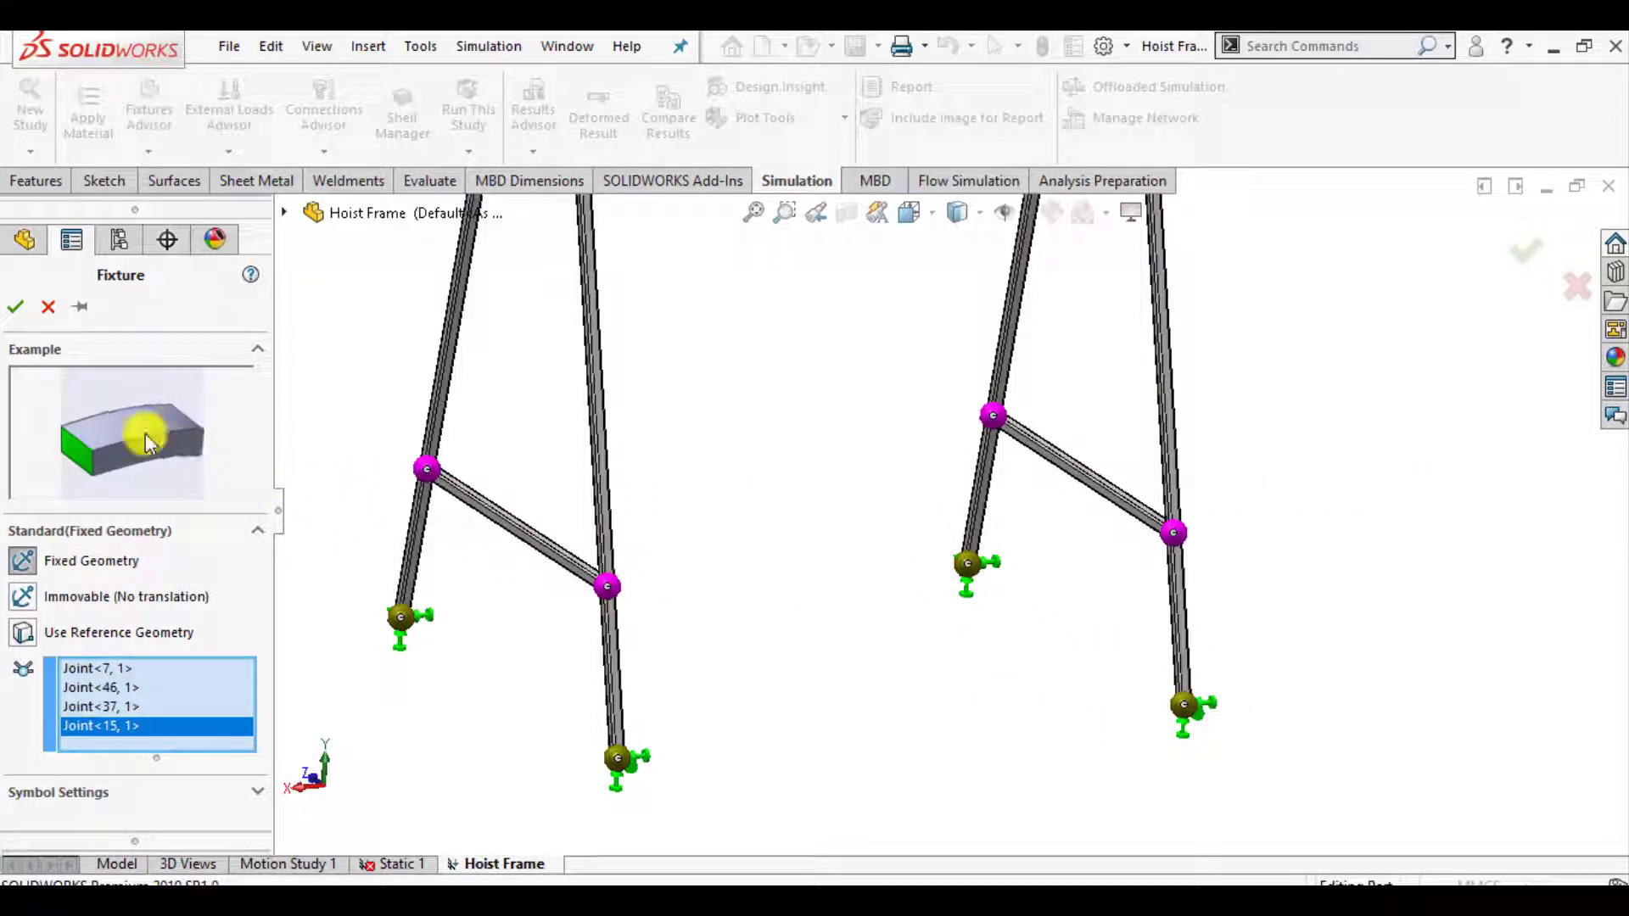
click(18, 306)
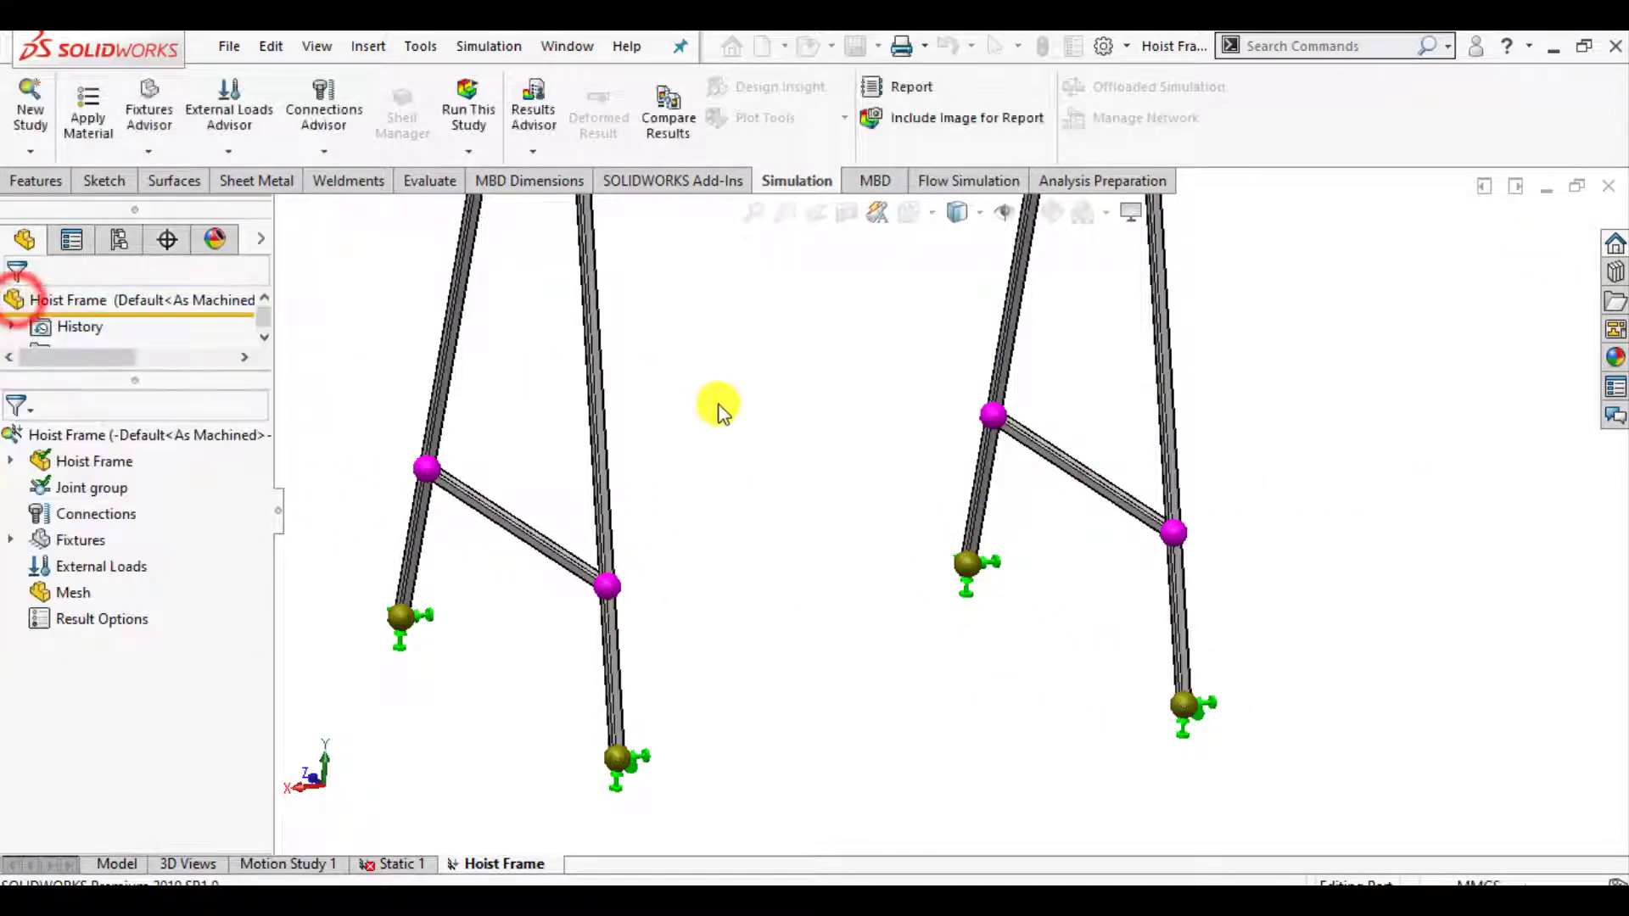
Start a force load applied to joints and pick the joint at the middle of the top beam.
scroll(976, 594, up, 5)
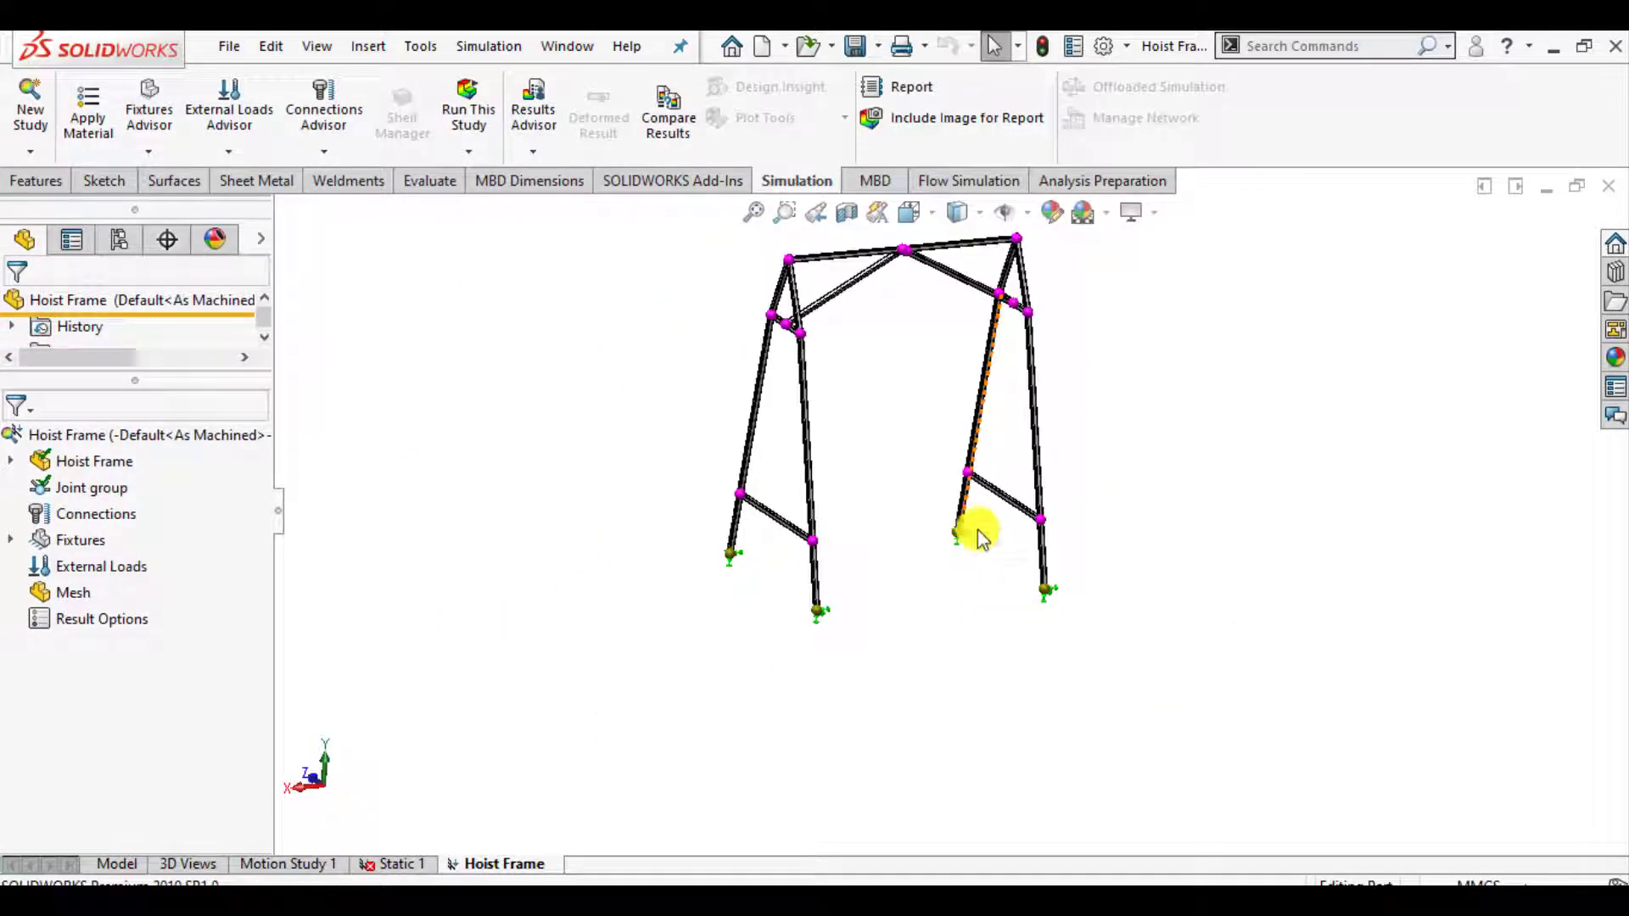
scroll(921, 340, down, 8)
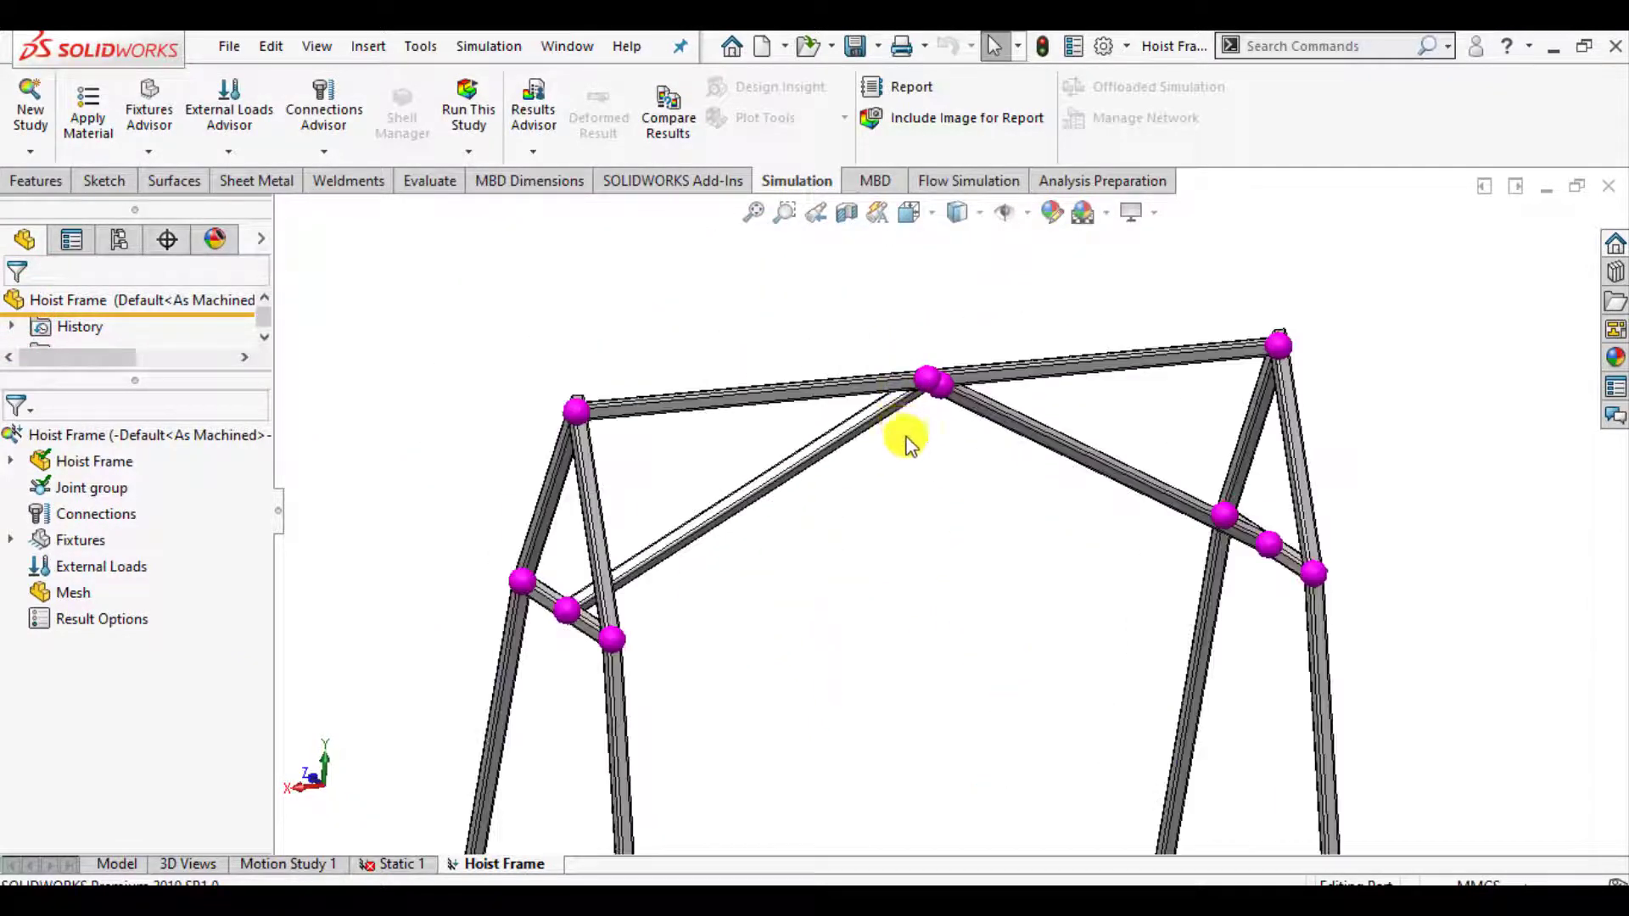
scroll(928, 426, down, 2)
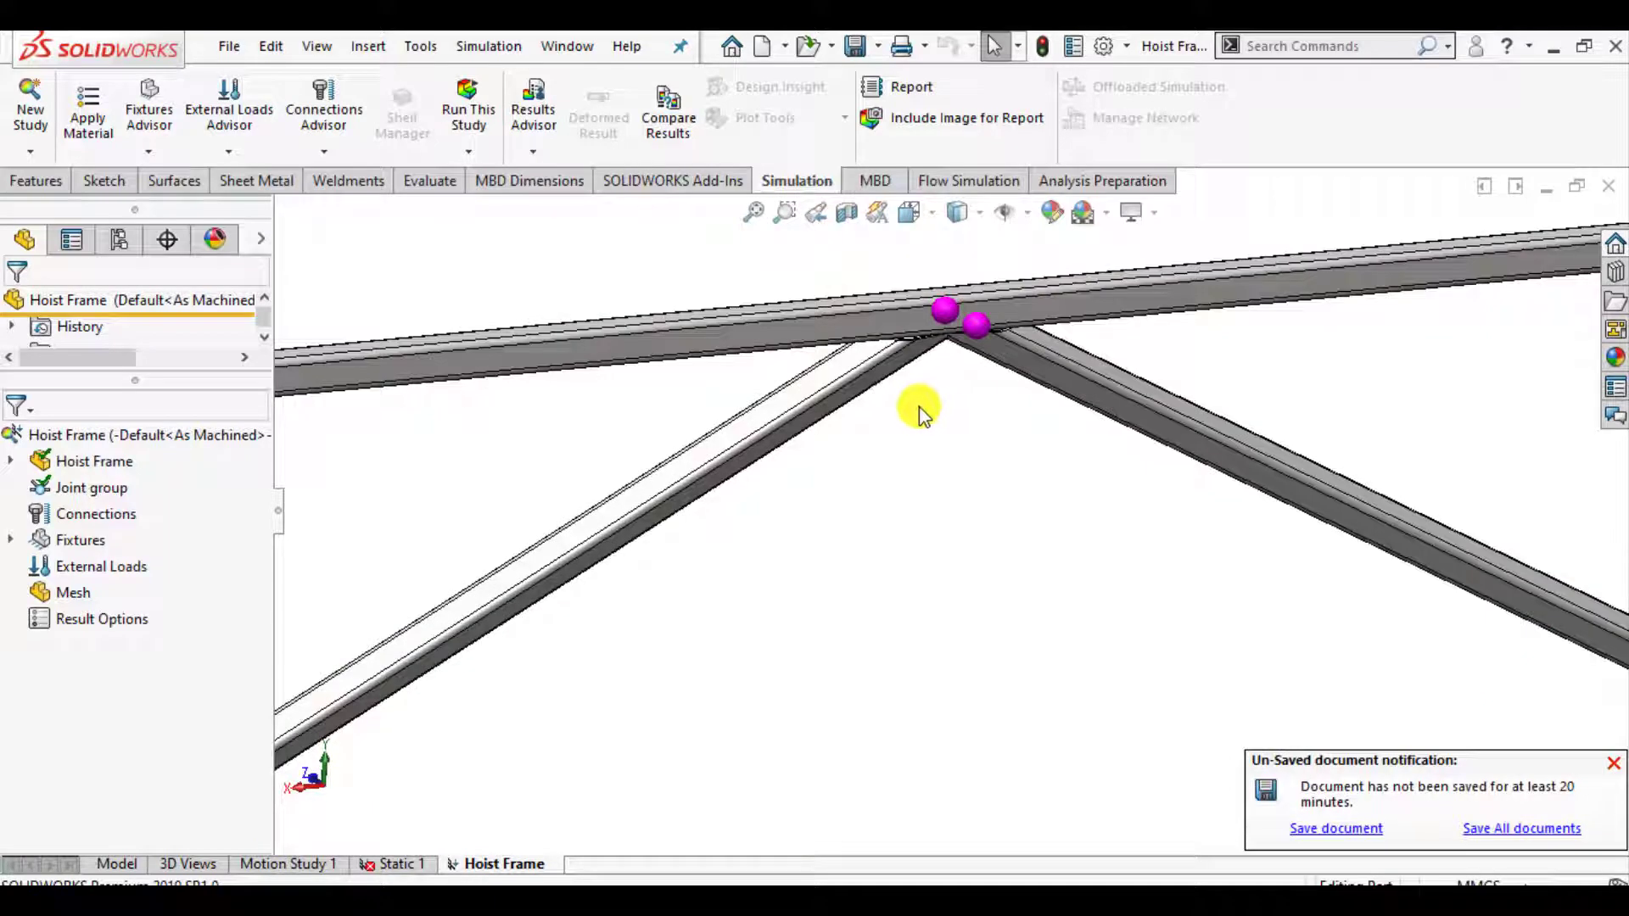
middle_drag(928, 459, 931, 425)
scroll(950, 544, up, 2)
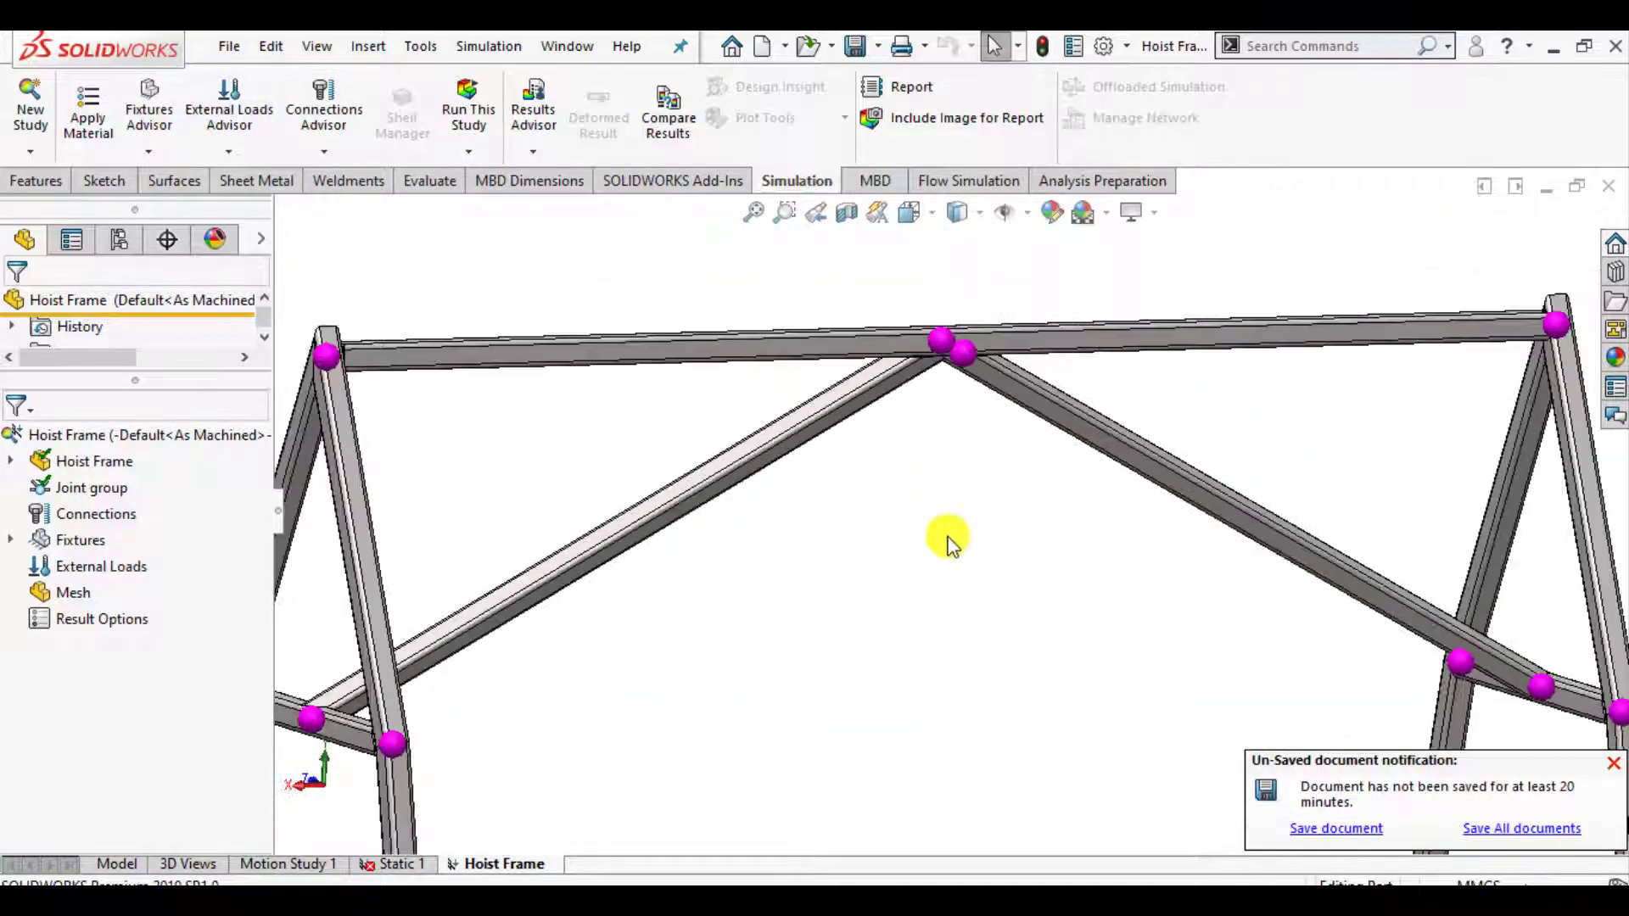
middle_drag(944, 525, 929, 480)
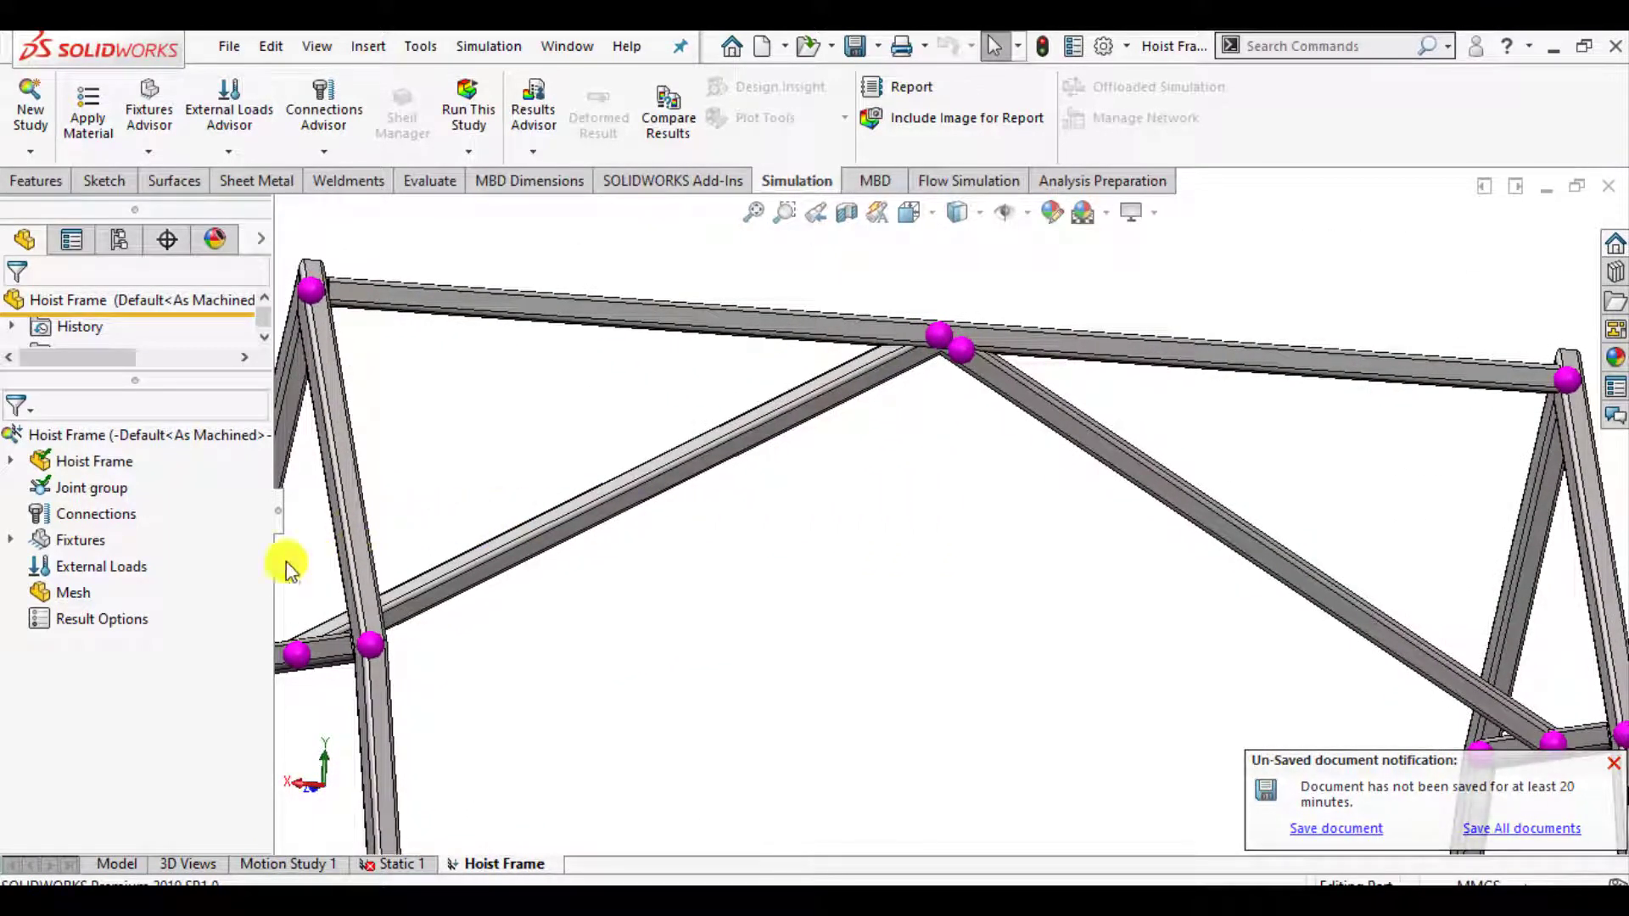
right_click(99, 563)
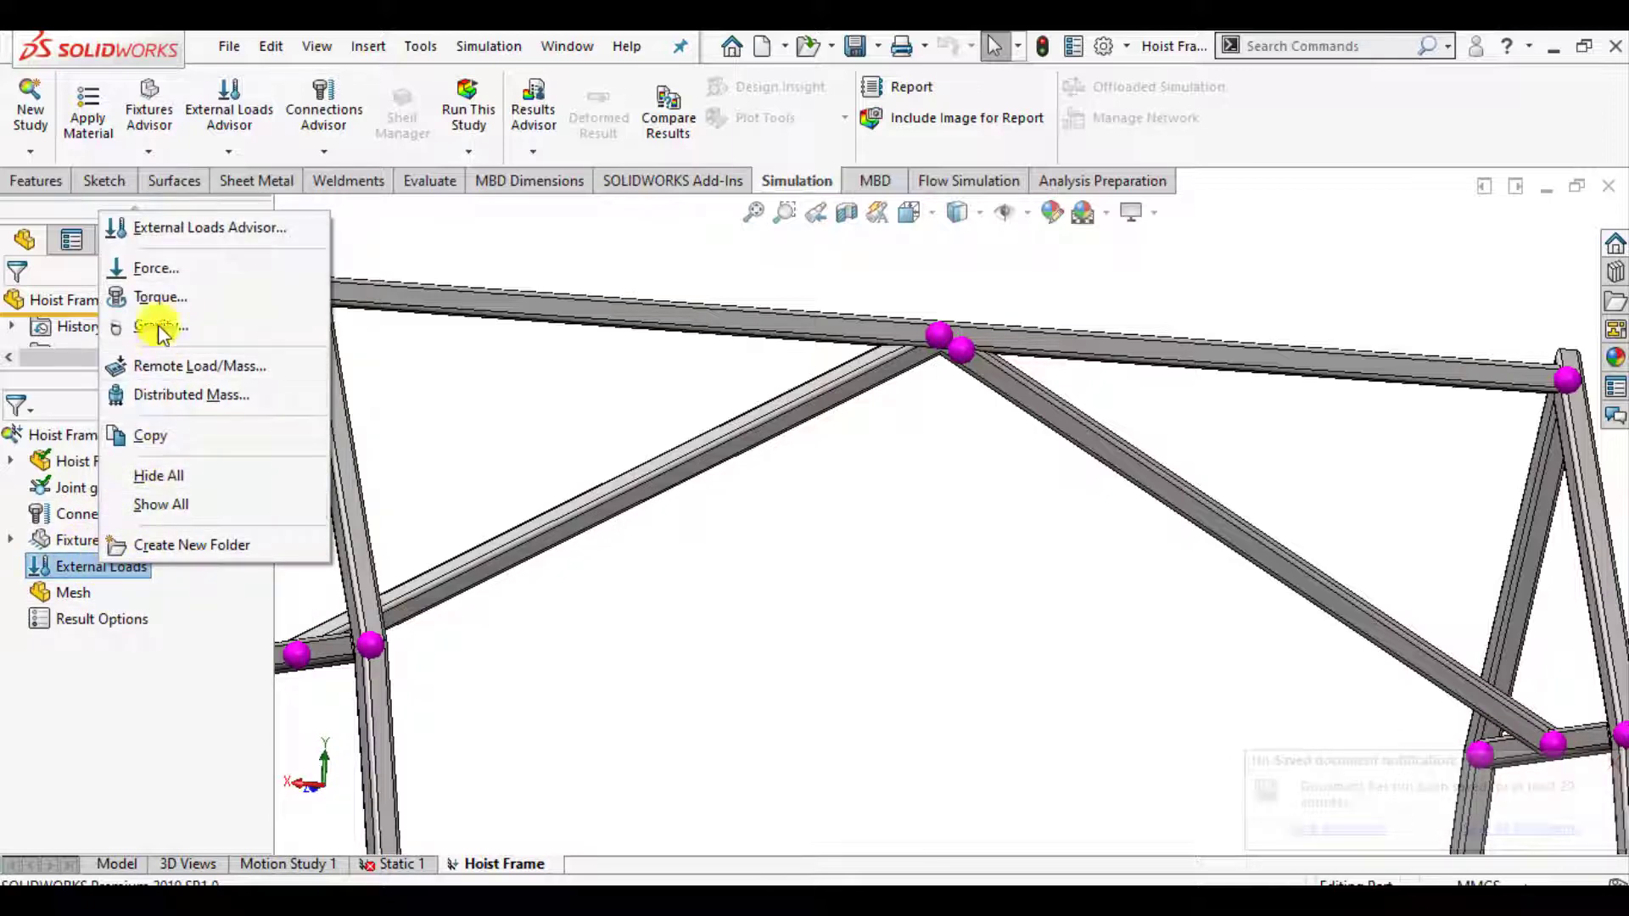
click(158, 270)
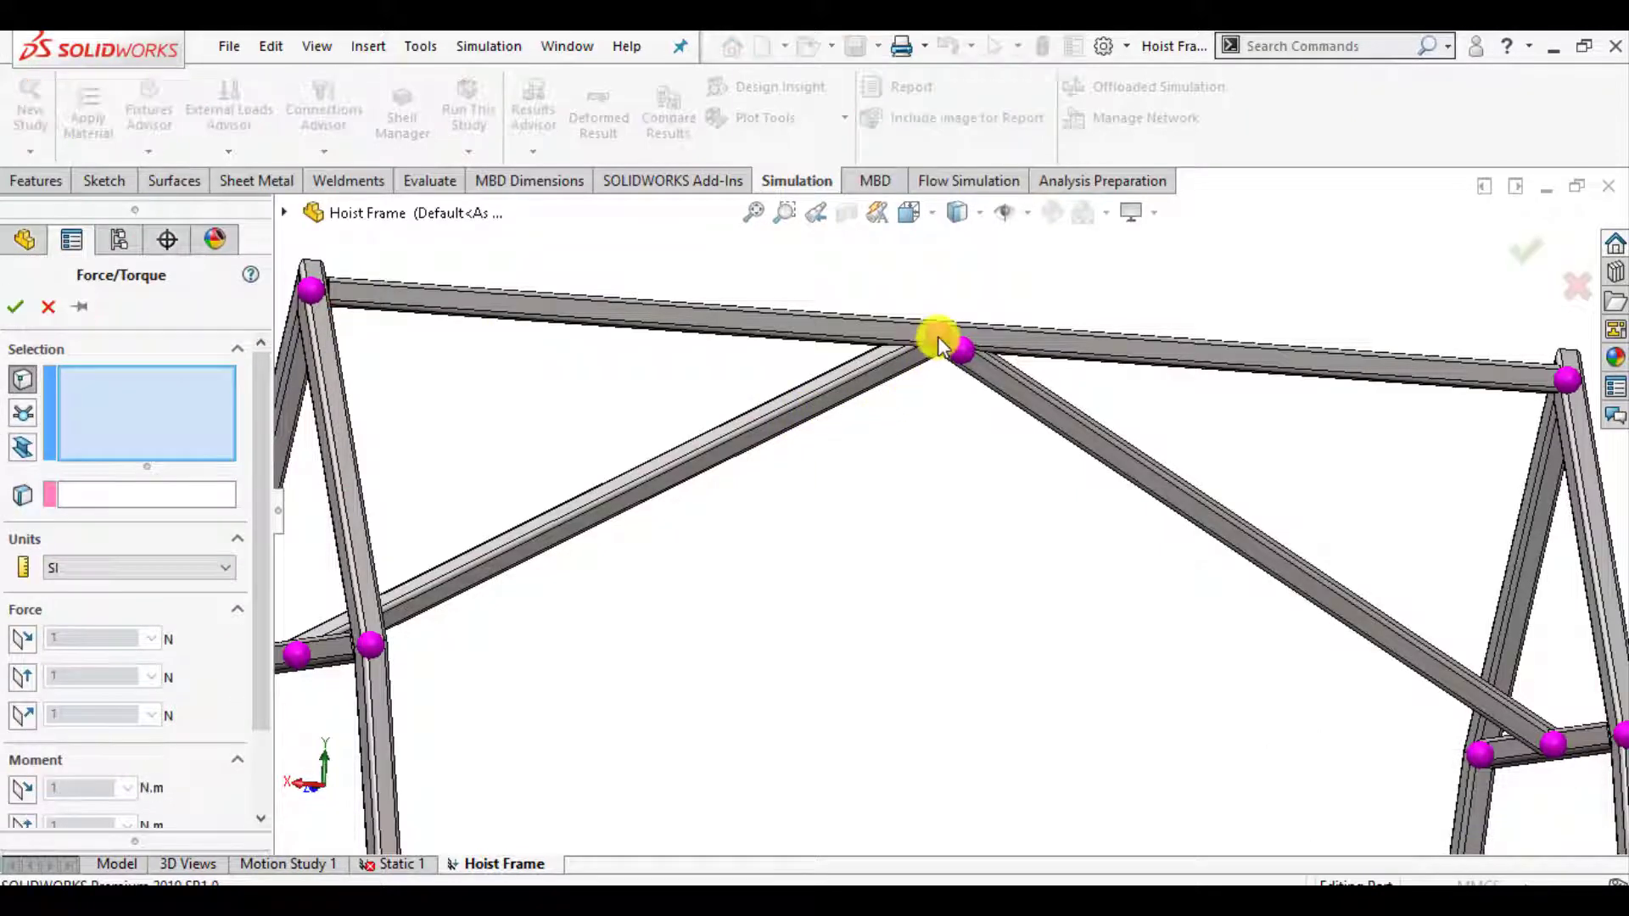
click(23, 415)
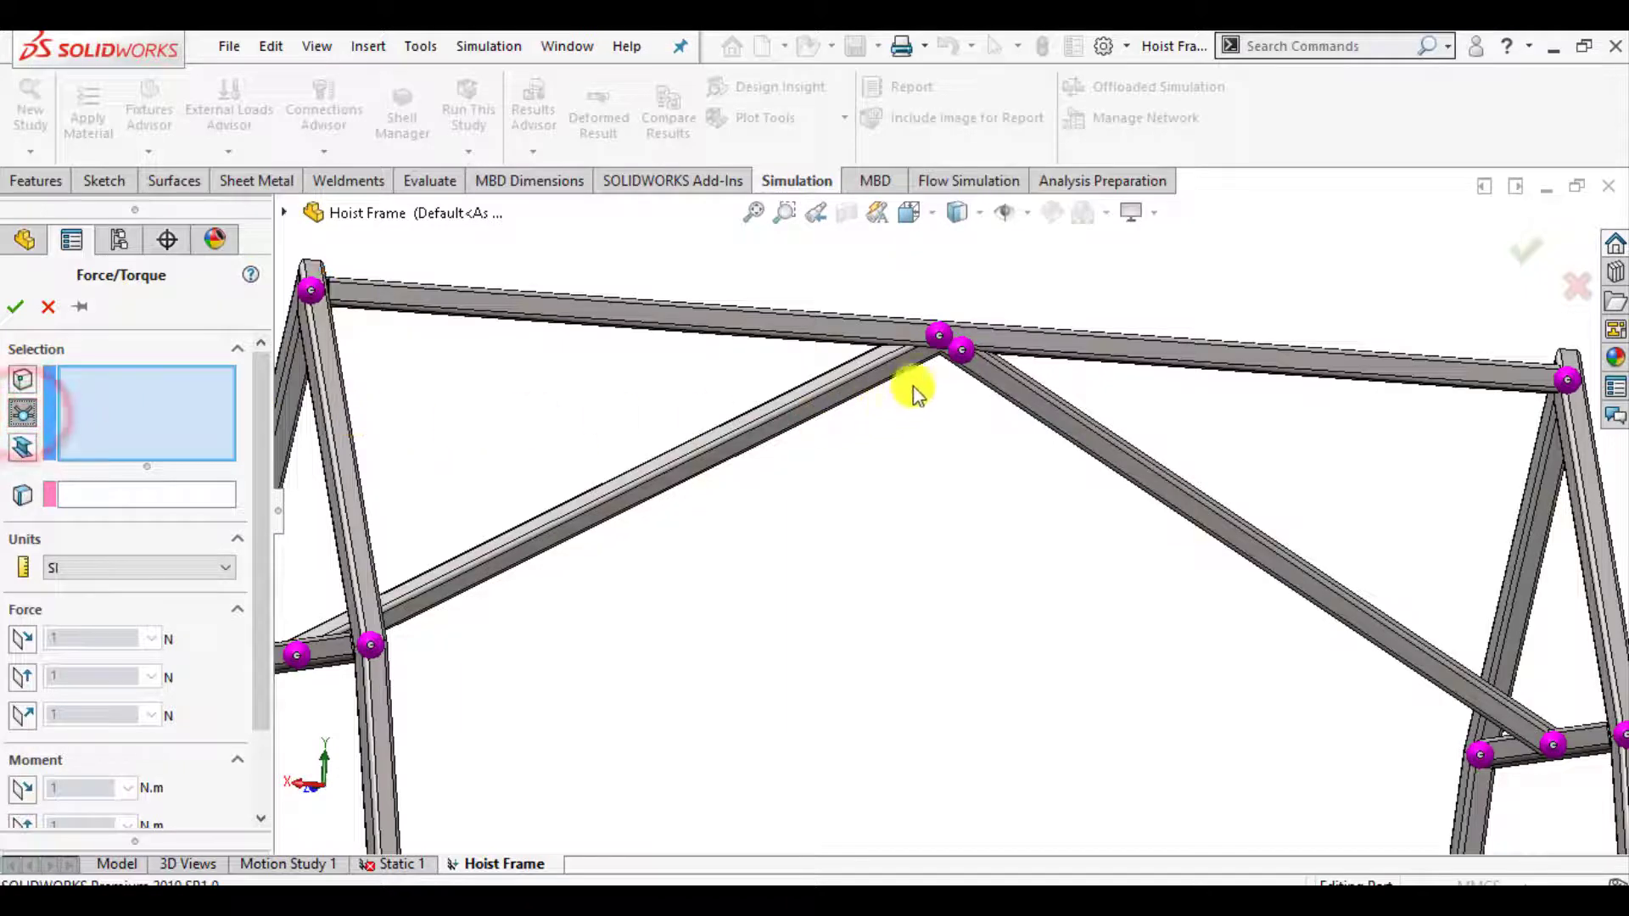
click(940, 339)
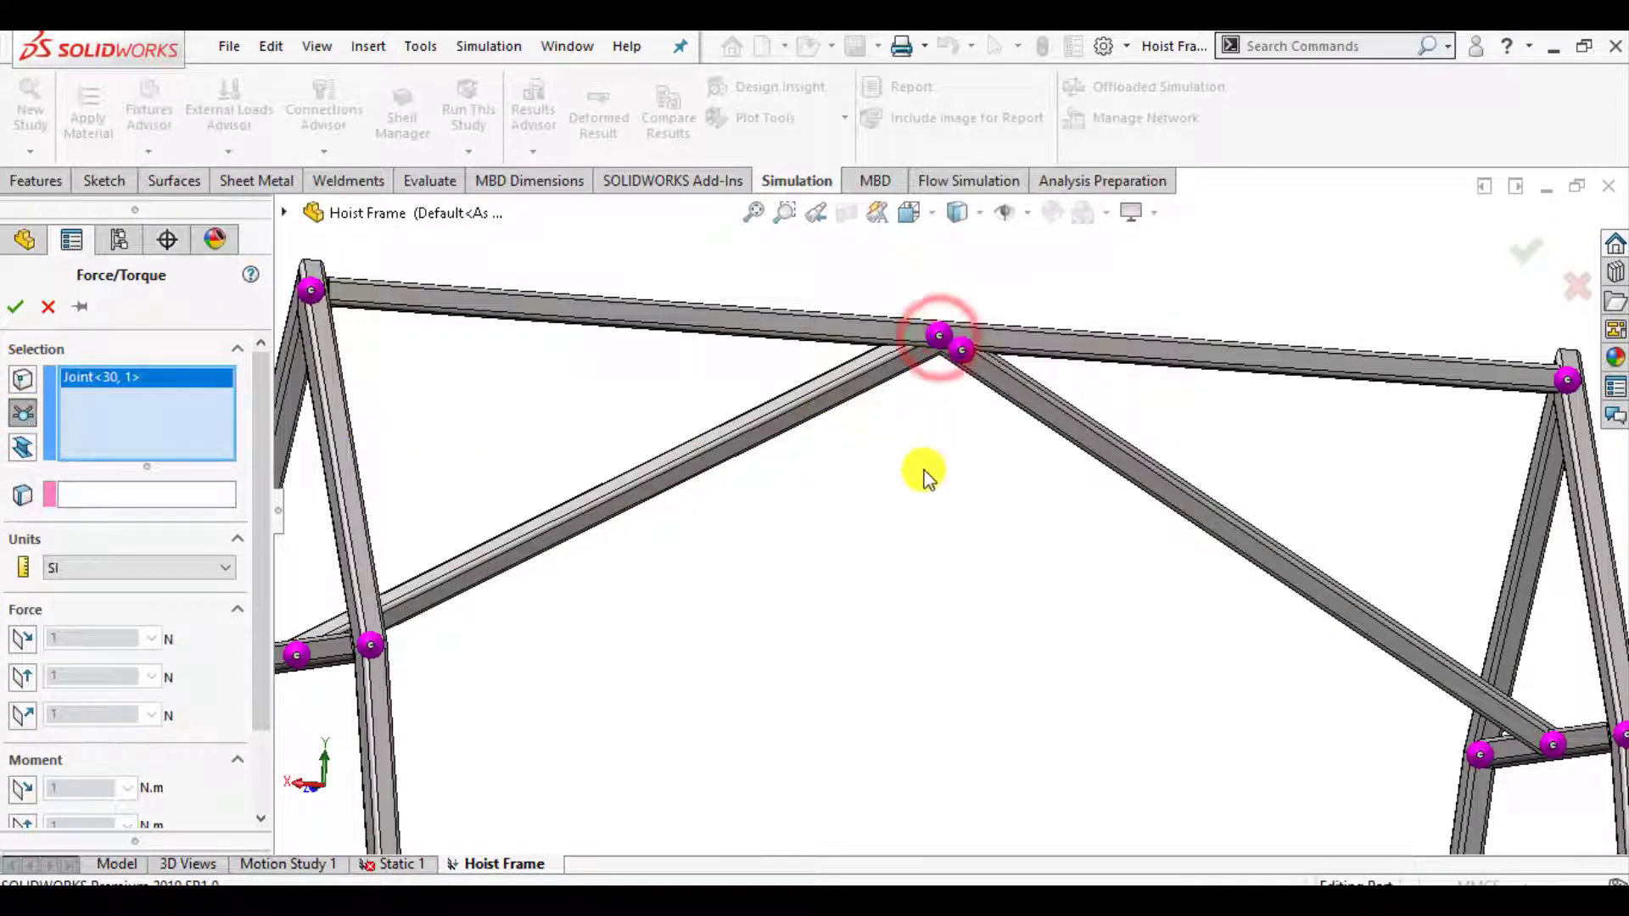
Use Front Plane as the force's direction reference and set 1000 N along plane direction 2, reversed to point downward.
scroll(808, 575, up, 3)
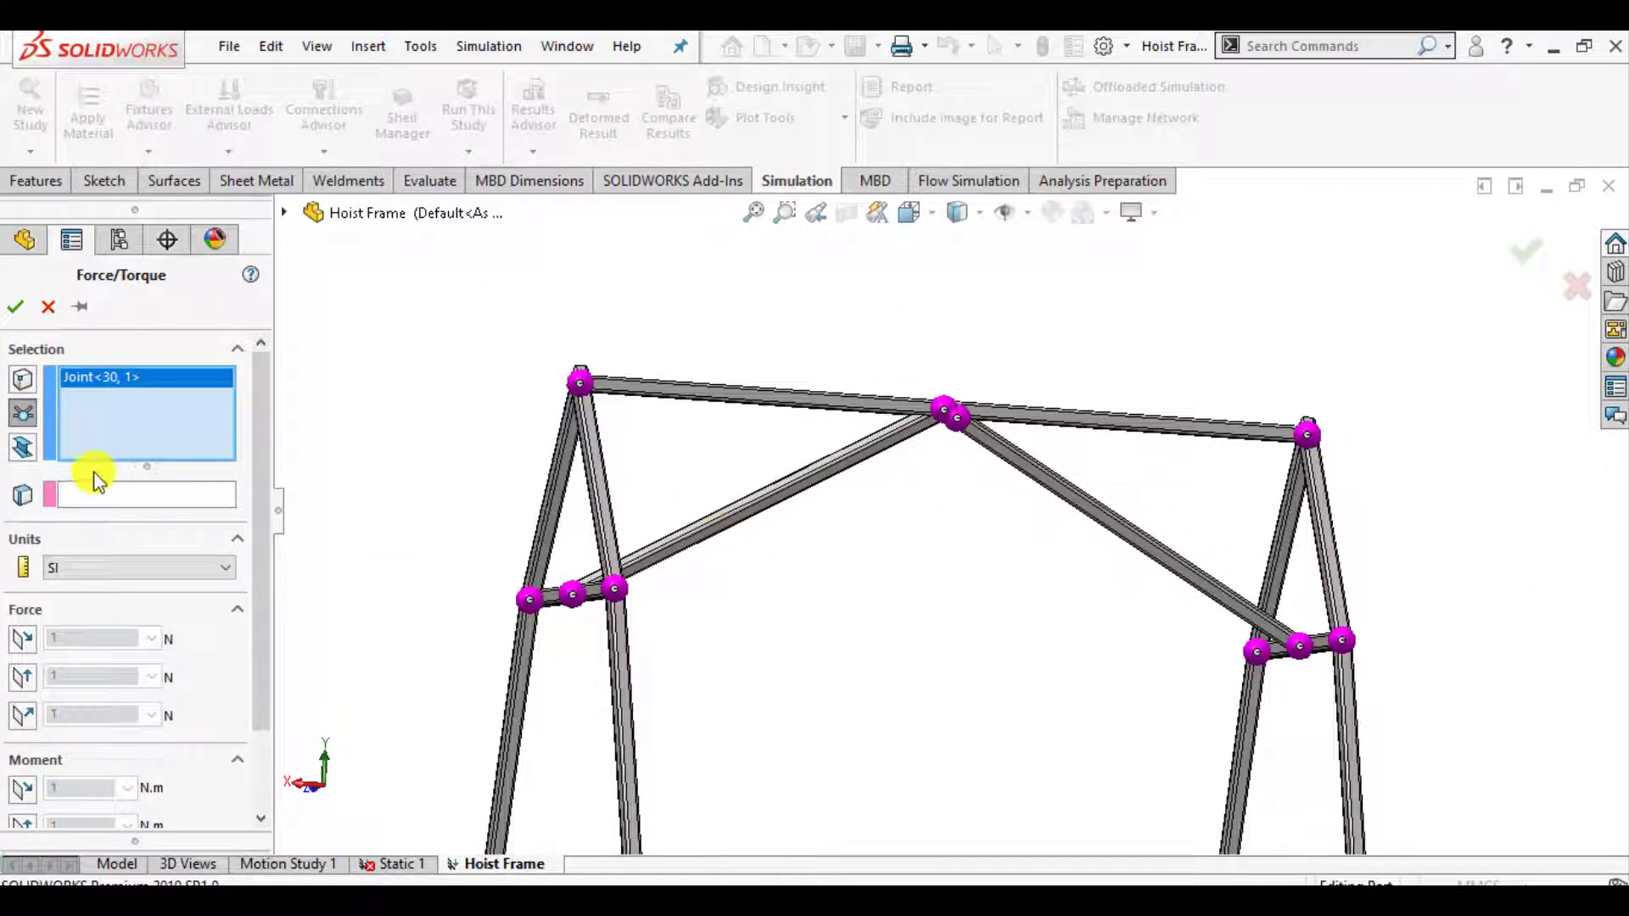
click(108, 499)
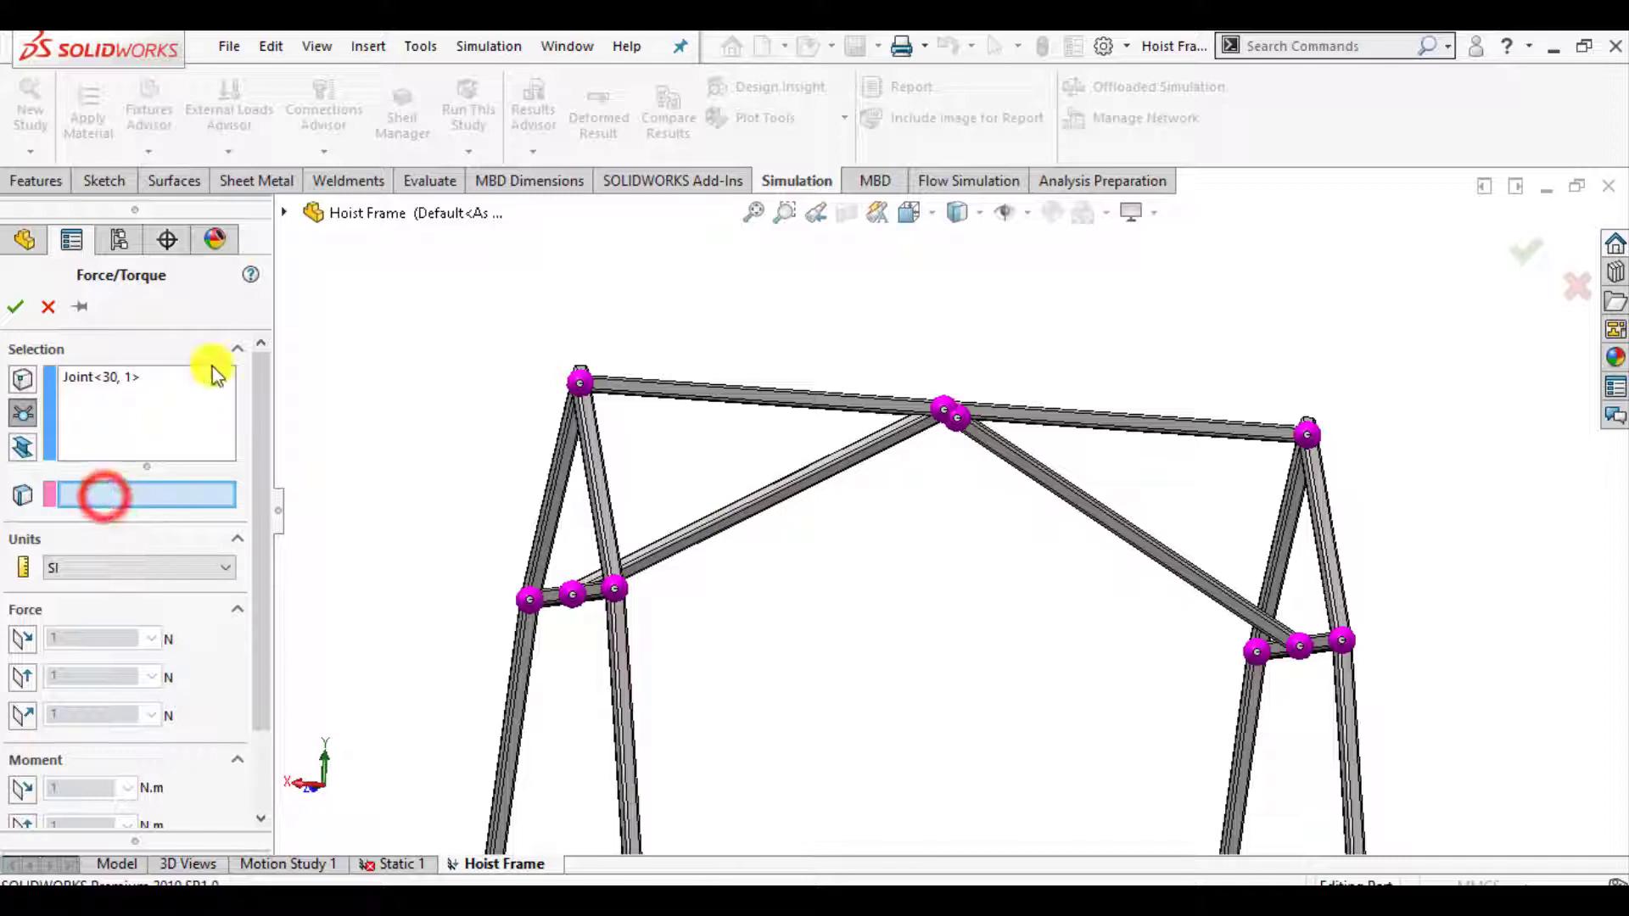
click(283, 214)
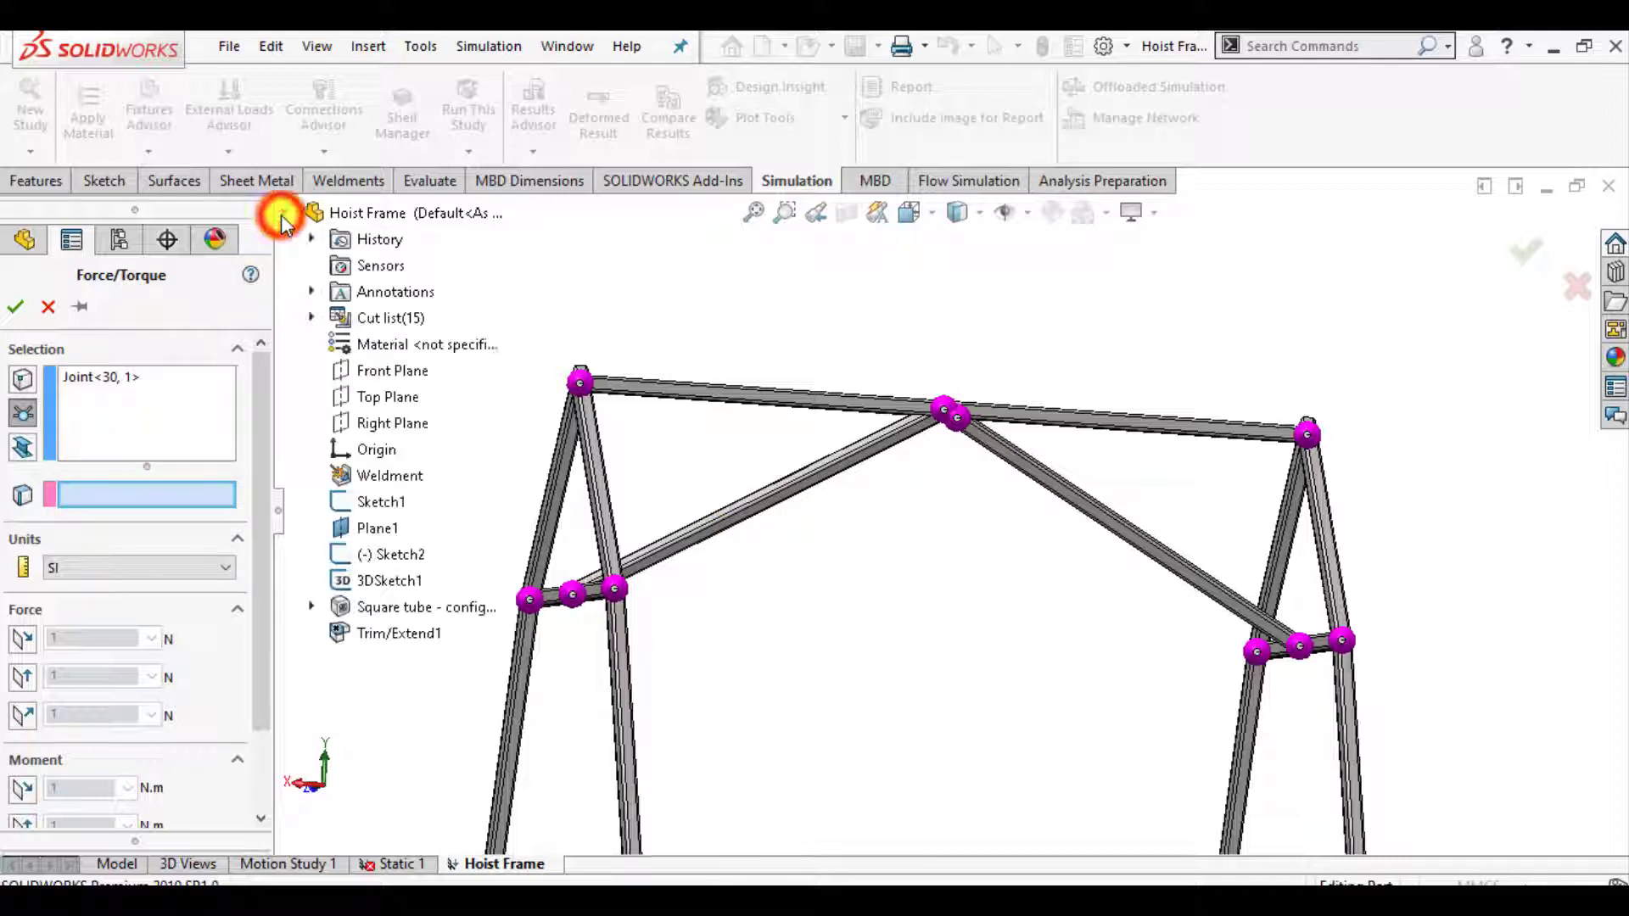
click(360, 373)
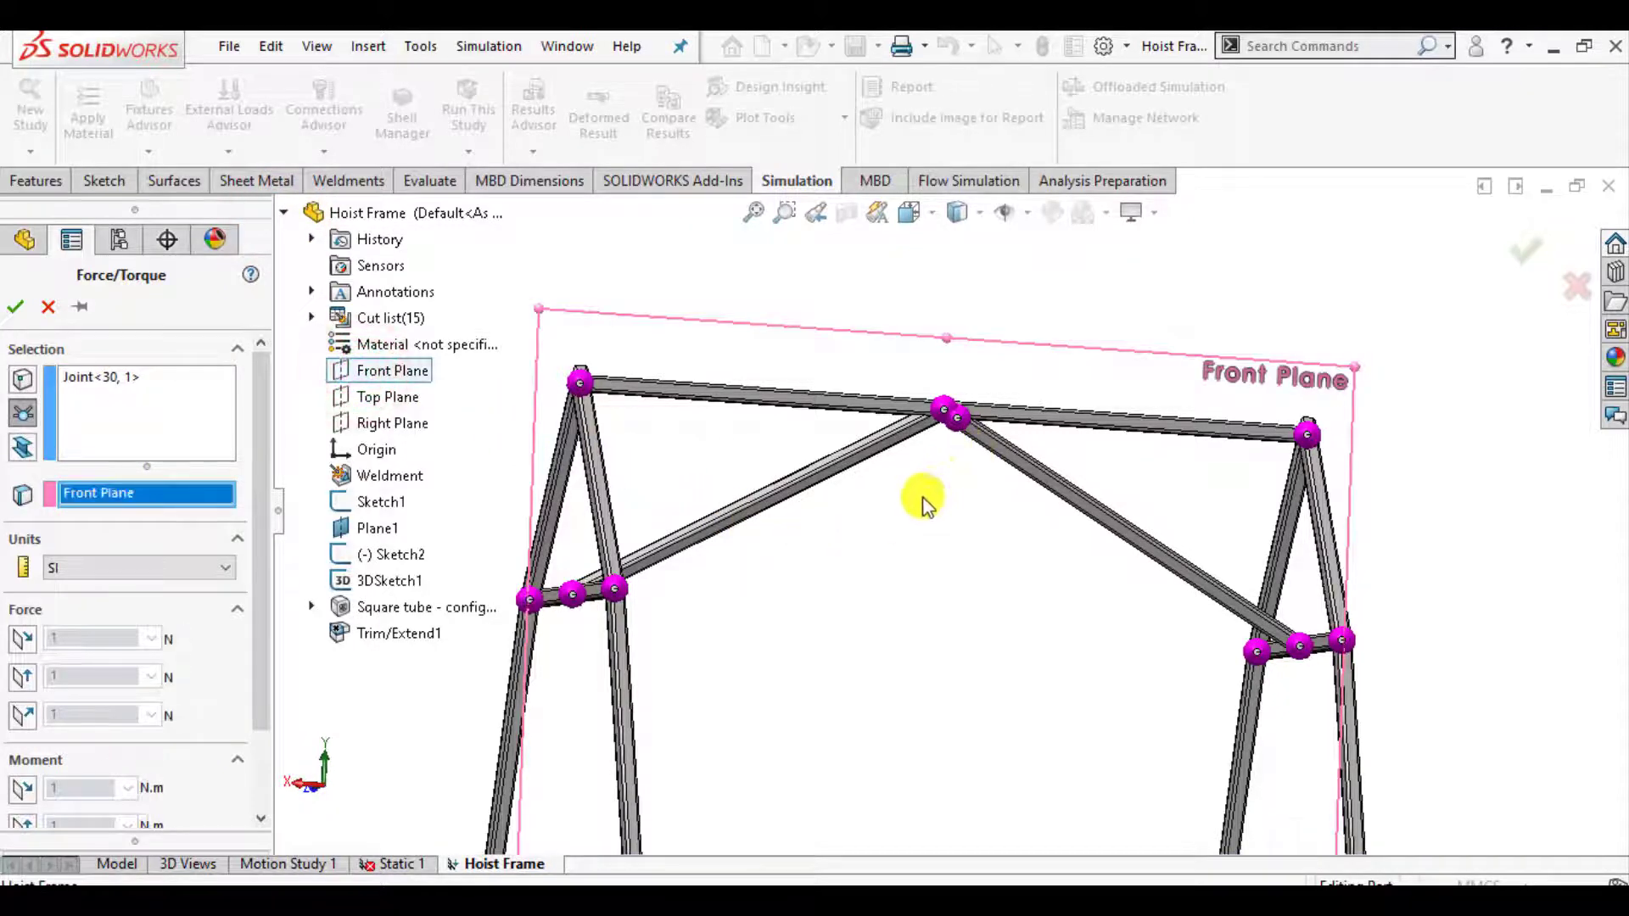
scroll(976, 476, up, 3)
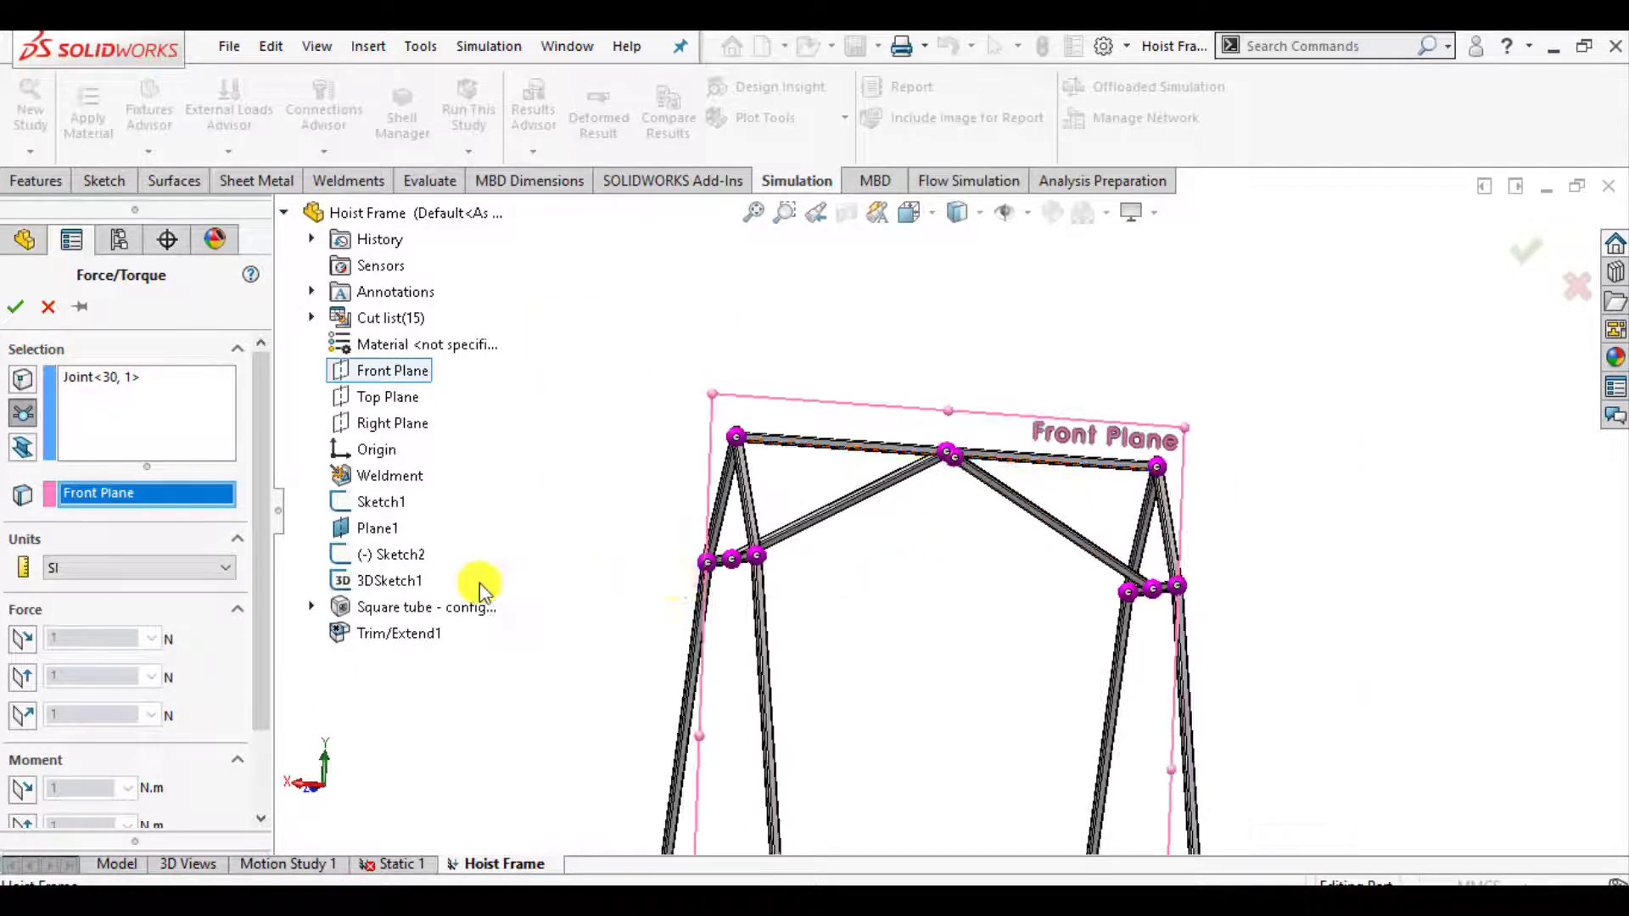
click(22, 676)
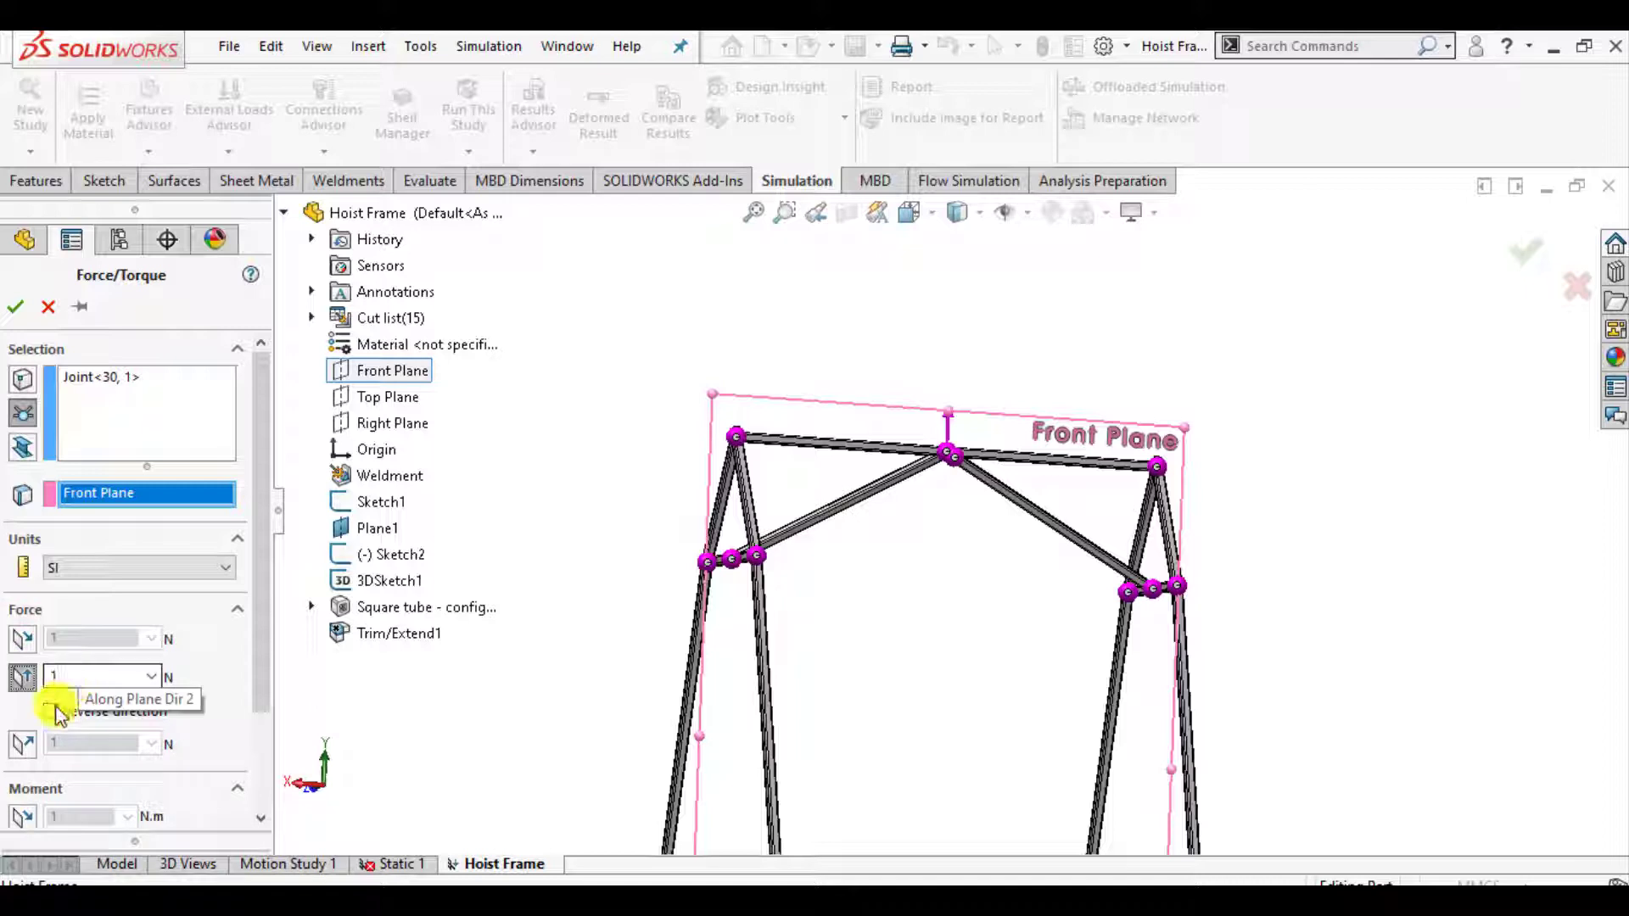
click(51, 711)
click(89, 676)
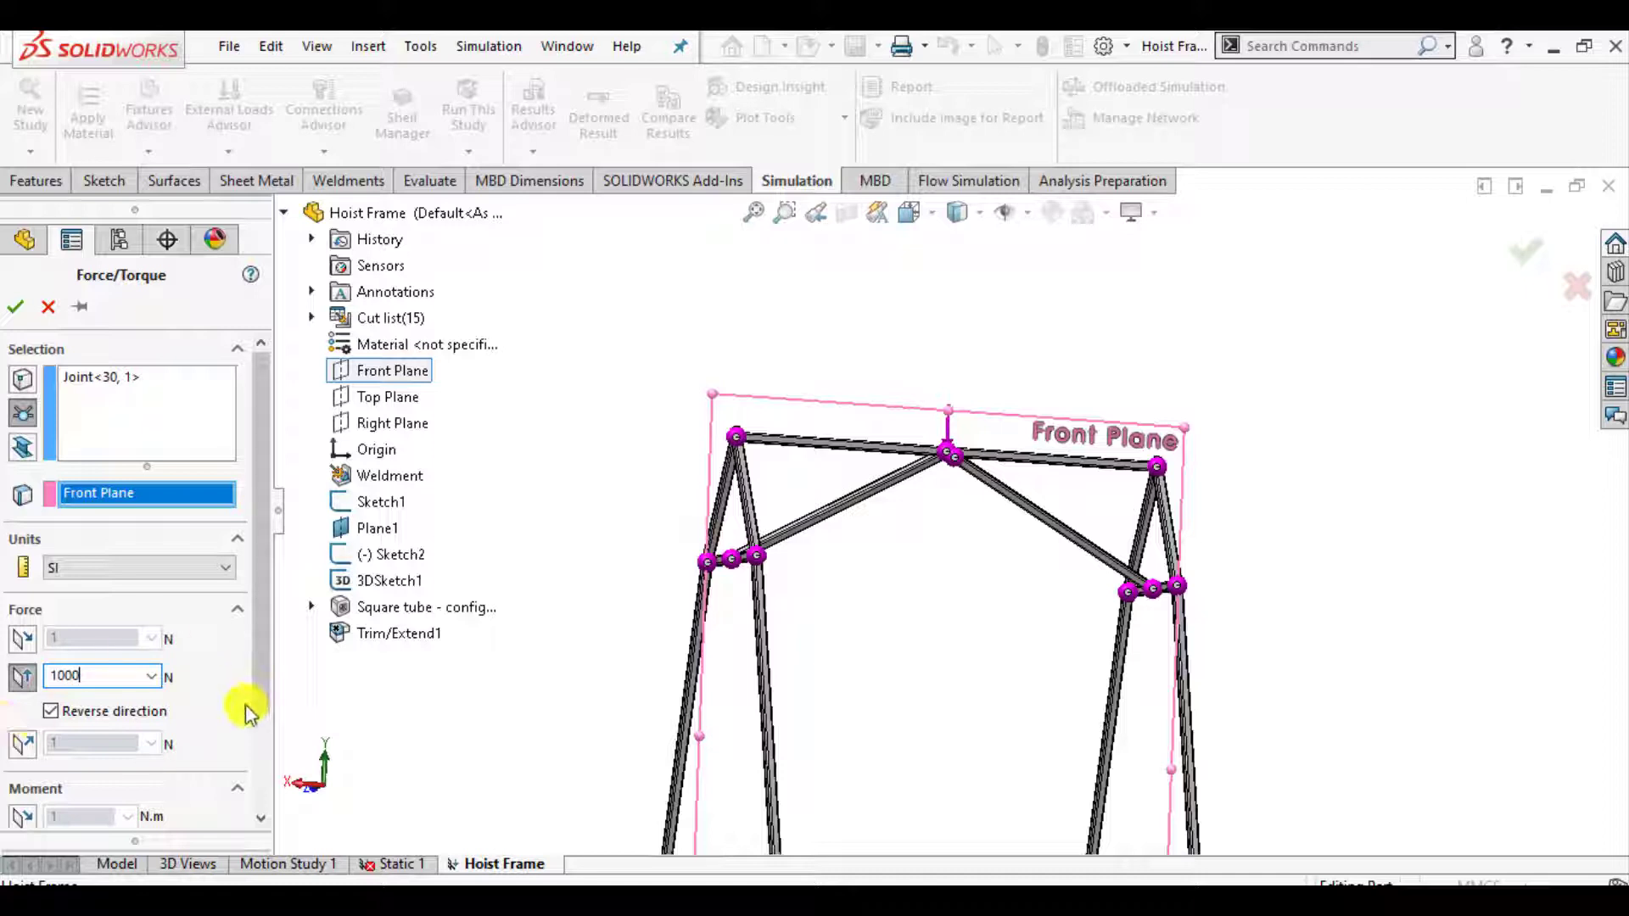
Change the force symbol's color to green and accept the load.
drag(261, 665, 179, 839)
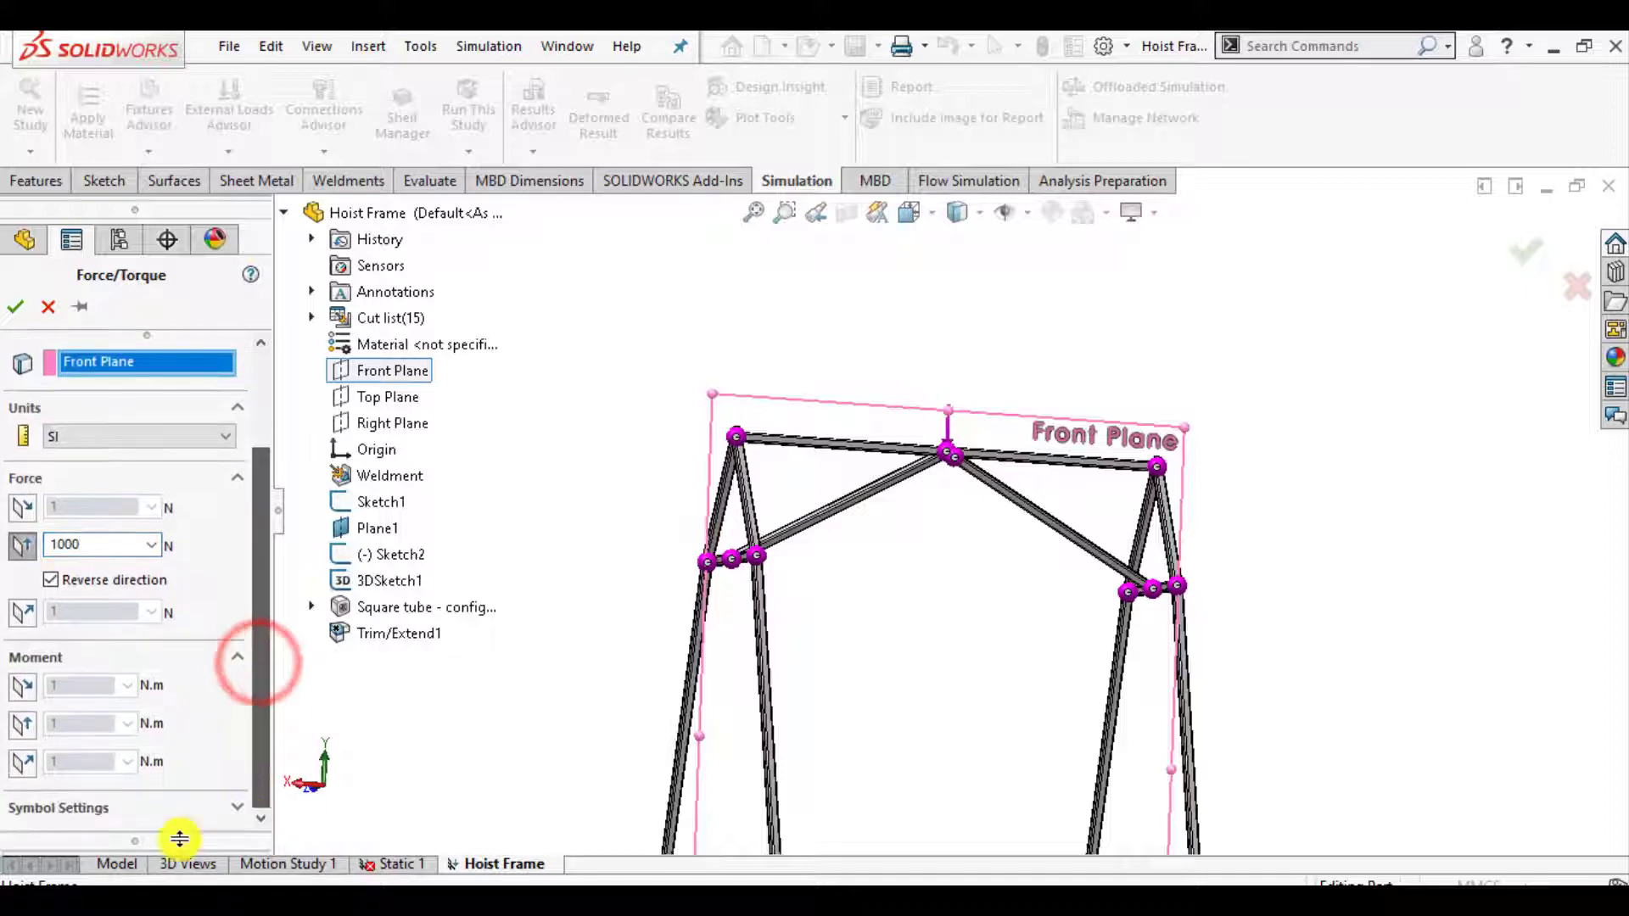
click(102, 808)
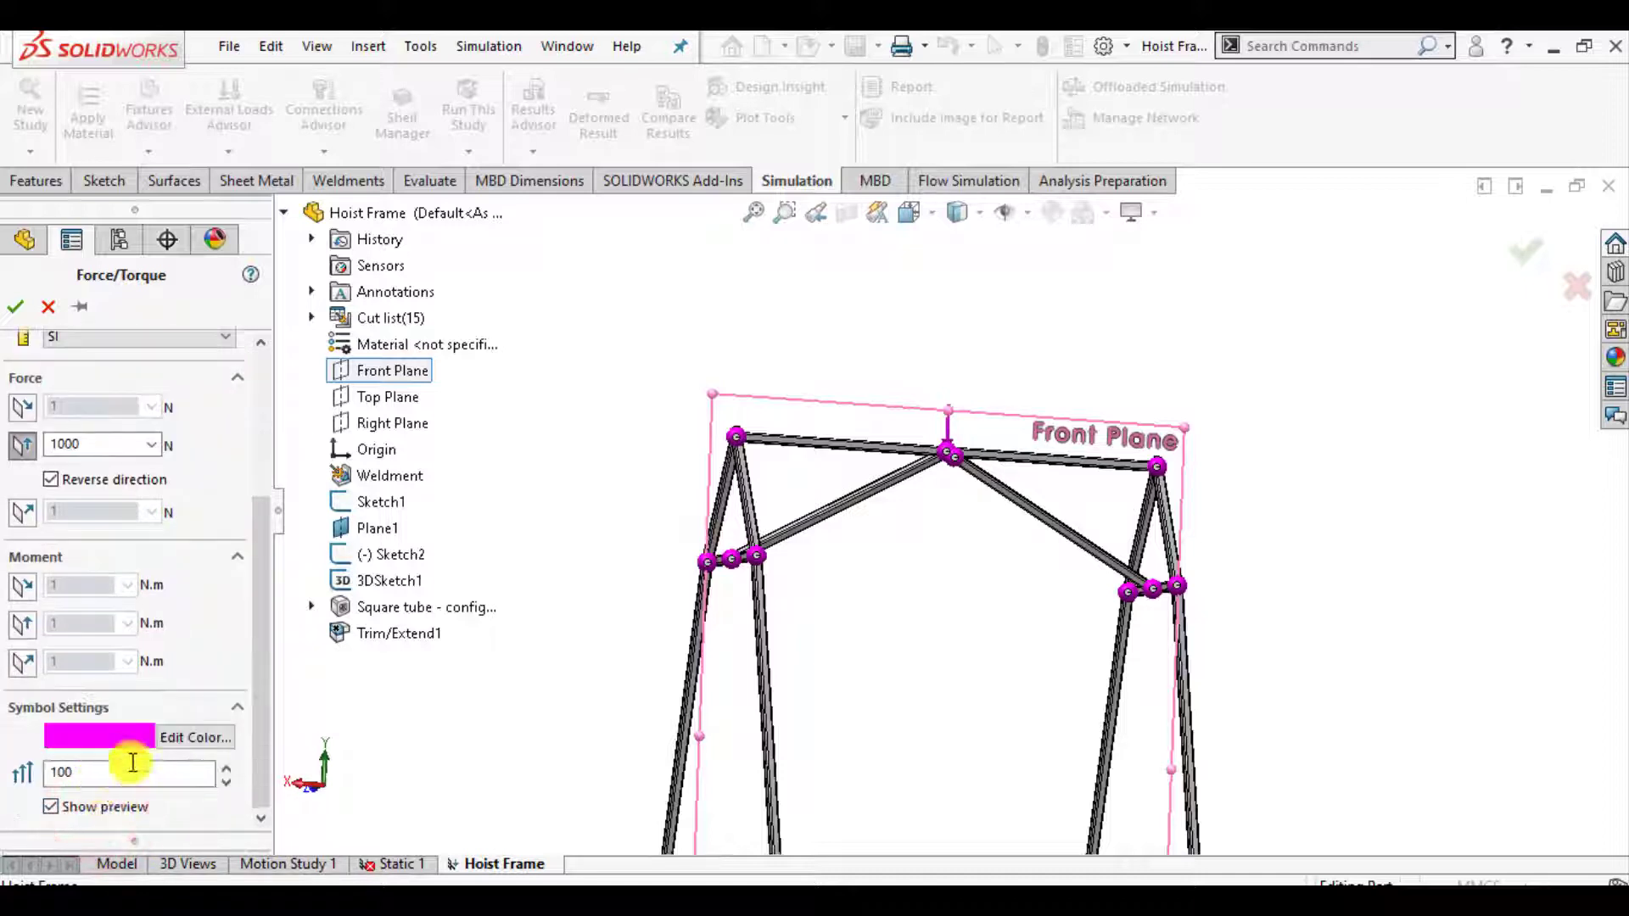
click(193, 739)
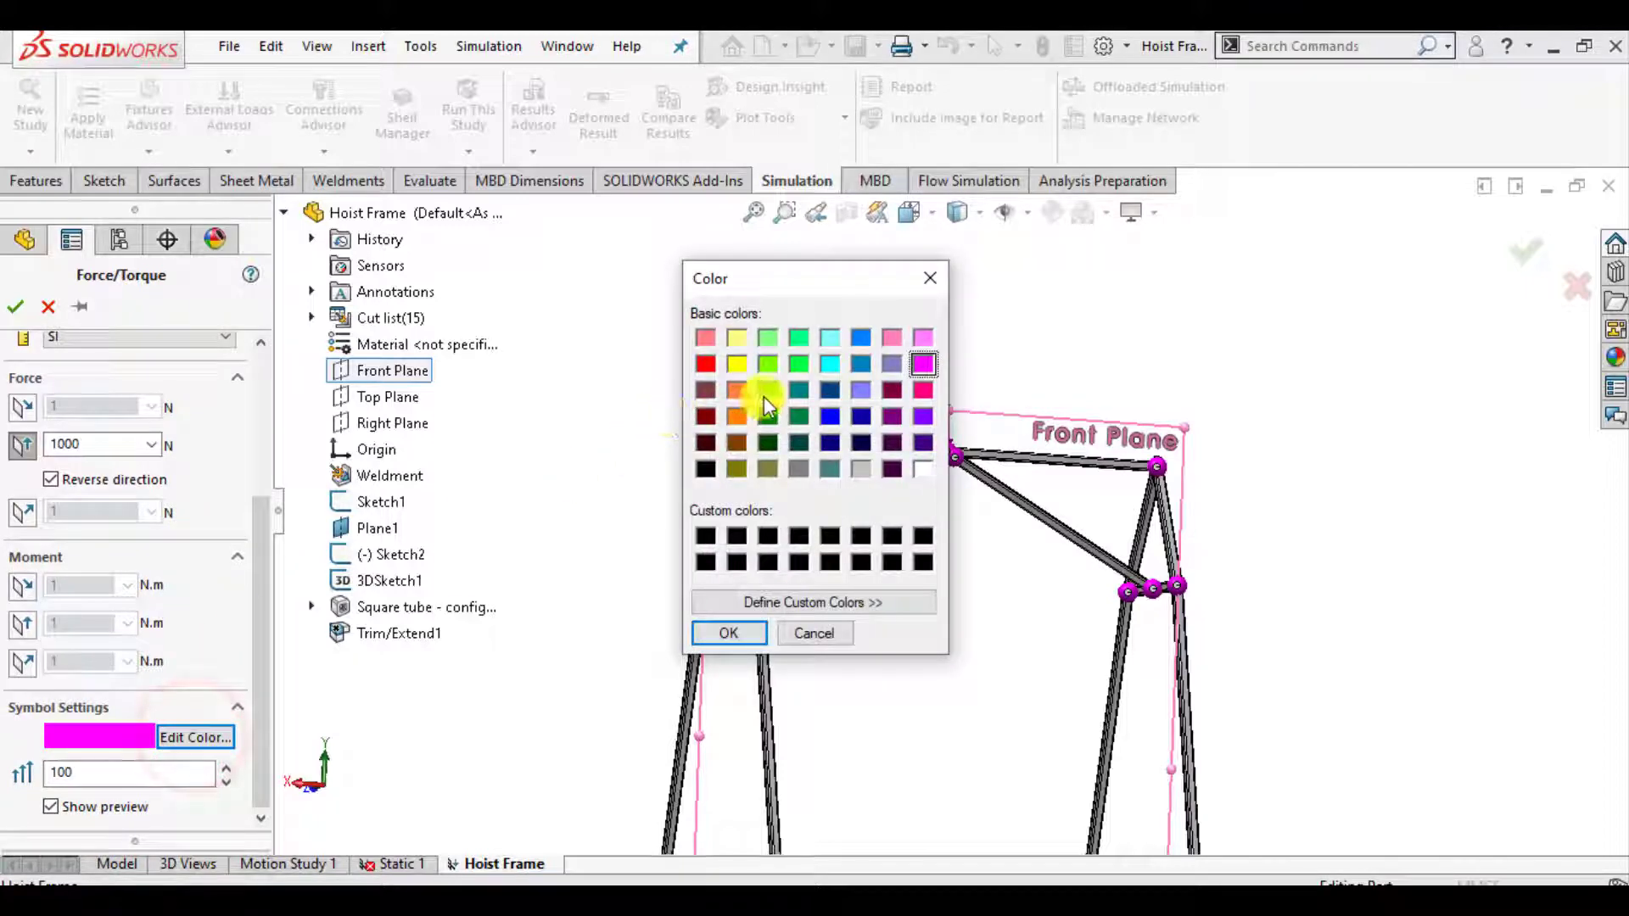
click(767, 392)
click(727, 632)
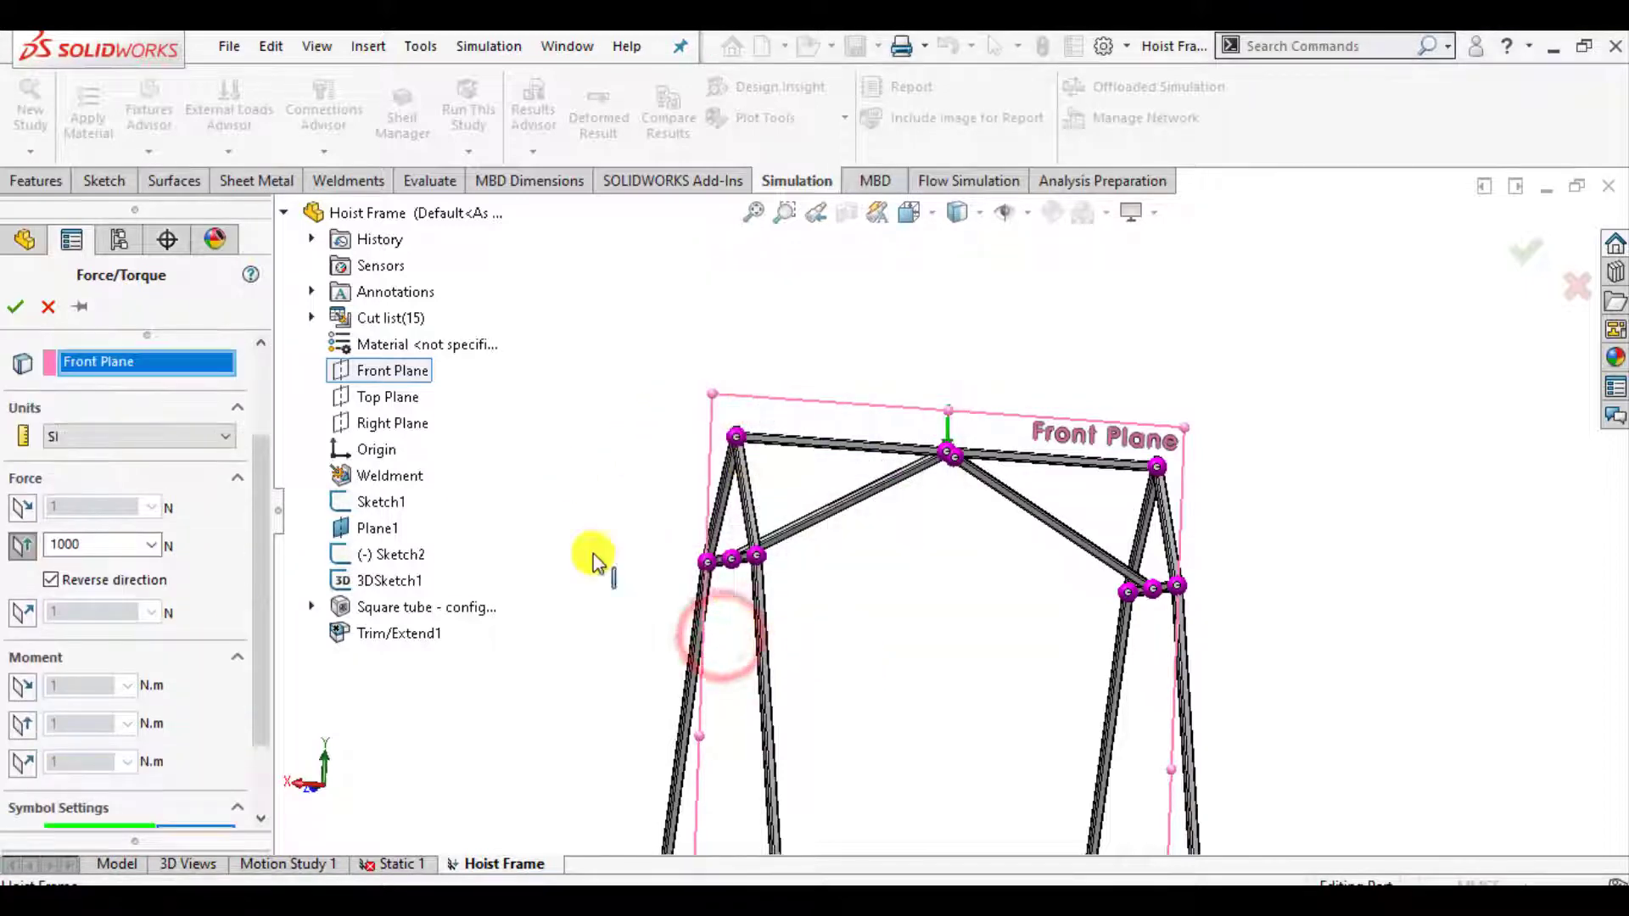
click(817, 313)
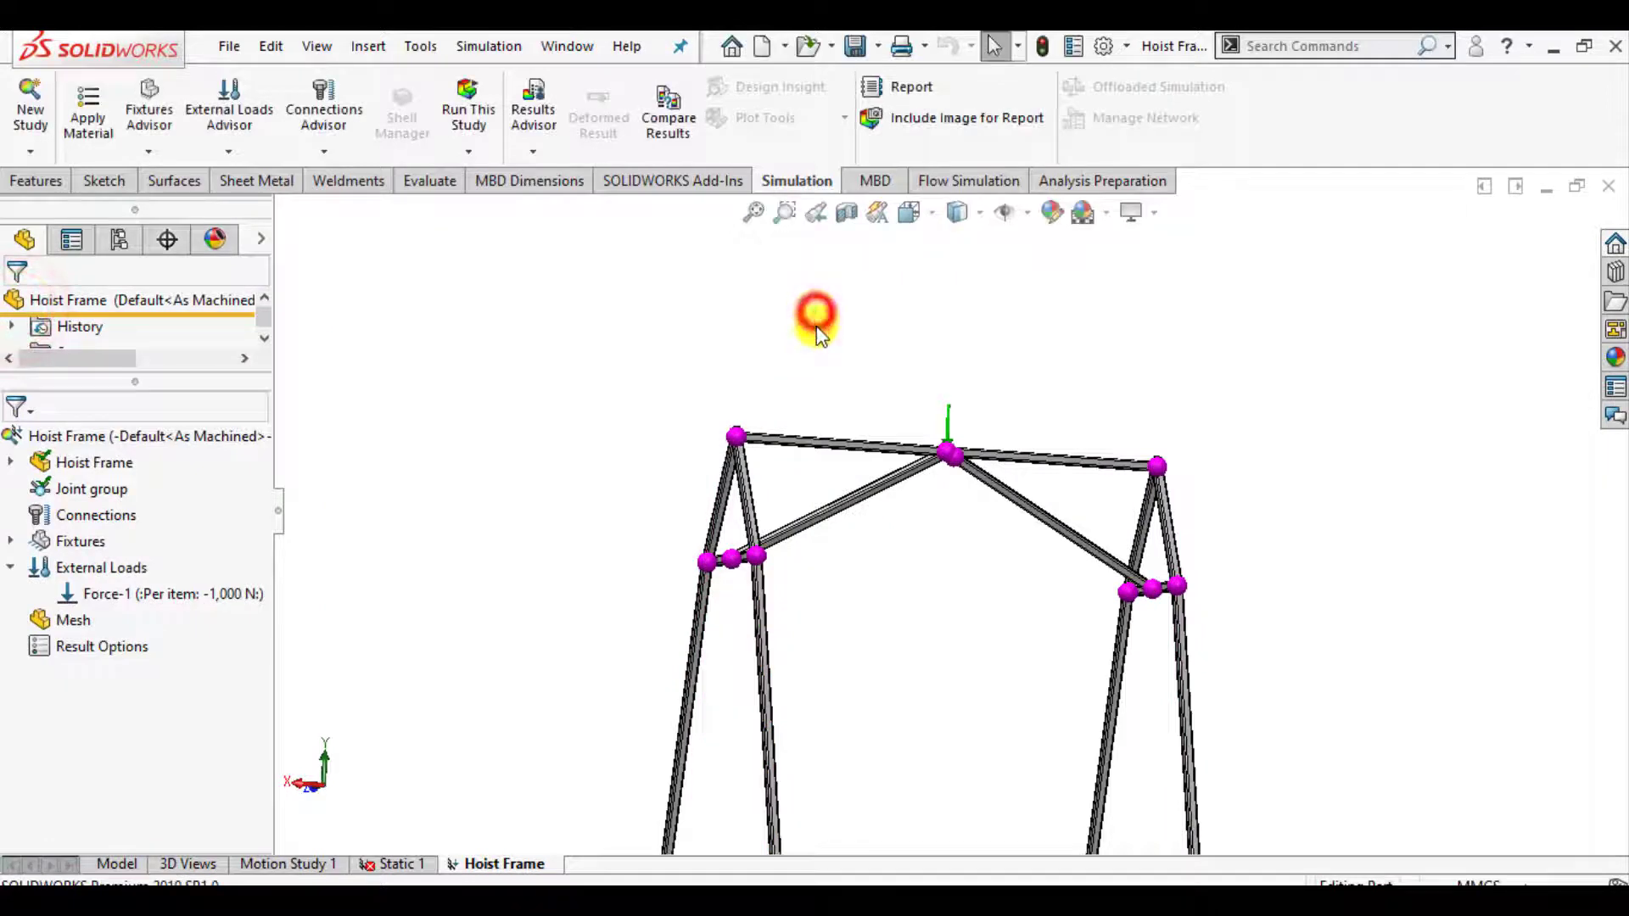
Run the Hoist Frame static study.
scroll(810, 373, up, 6)
scroll(1018, 657, down, 5)
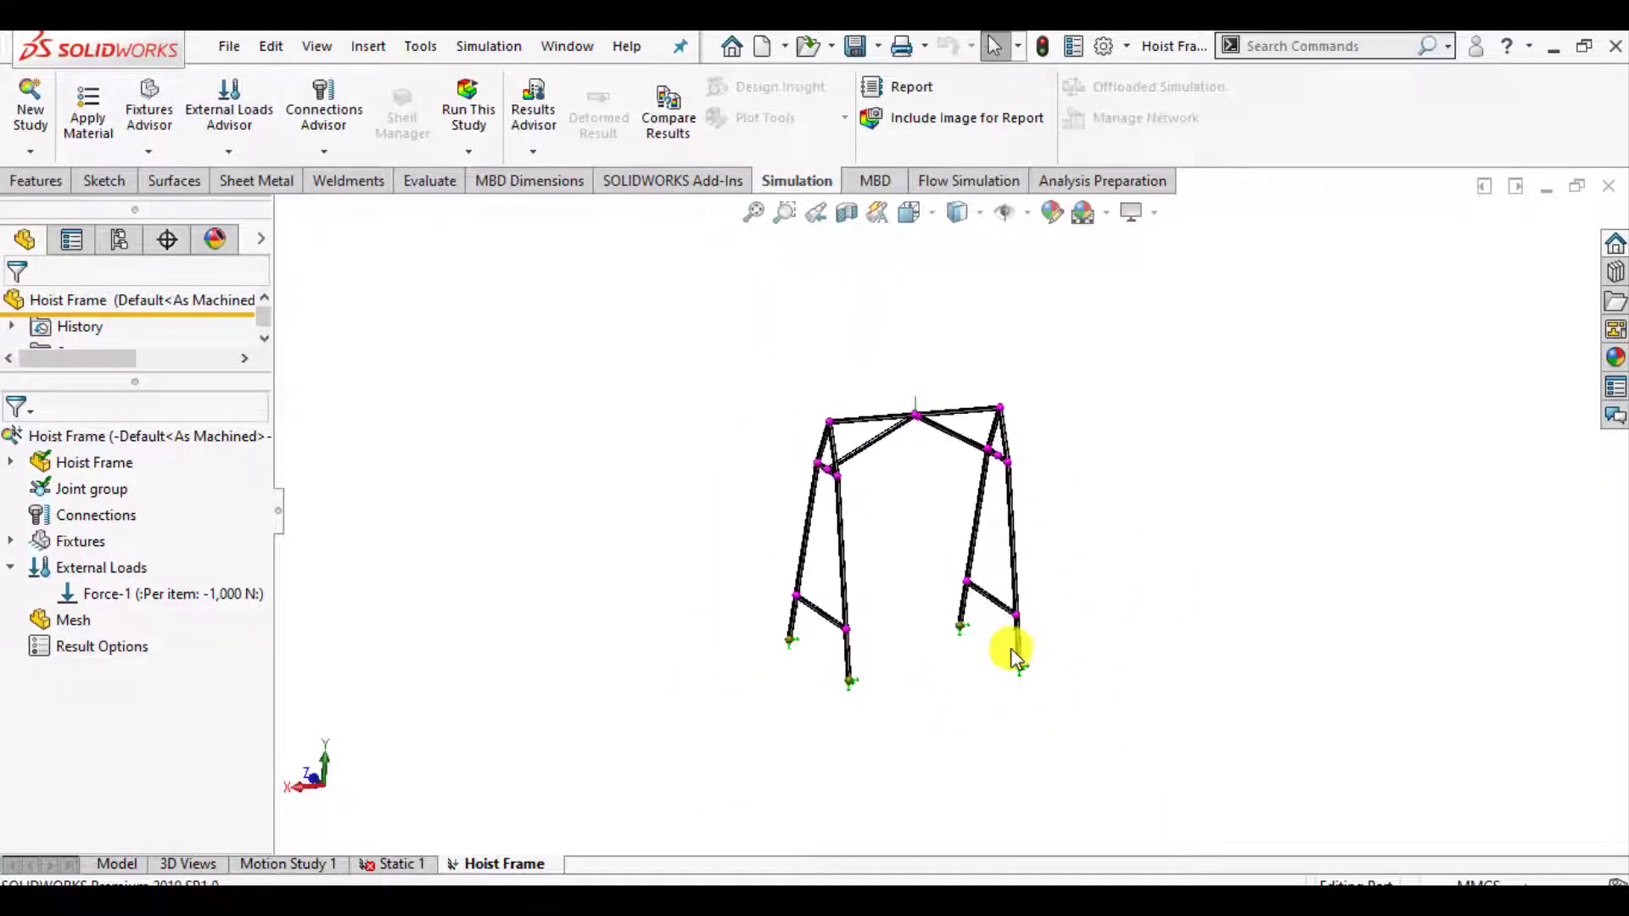
scroll(900, 498, down, 1)
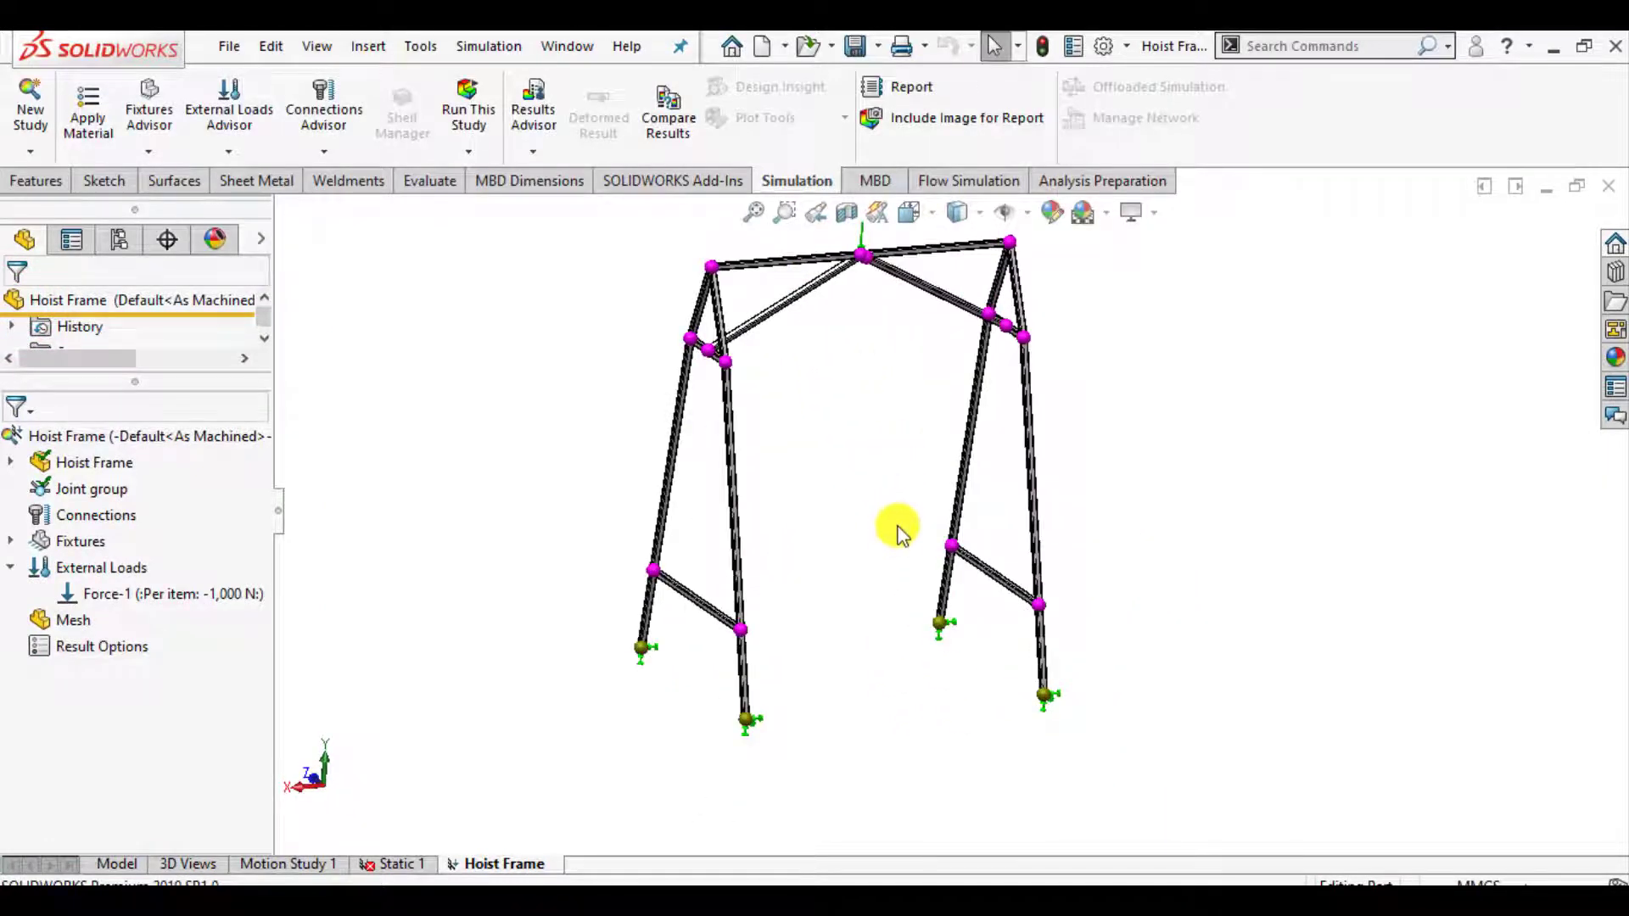
scroll(909, 419, up, 3)
scroll(927, 345, down, 4)
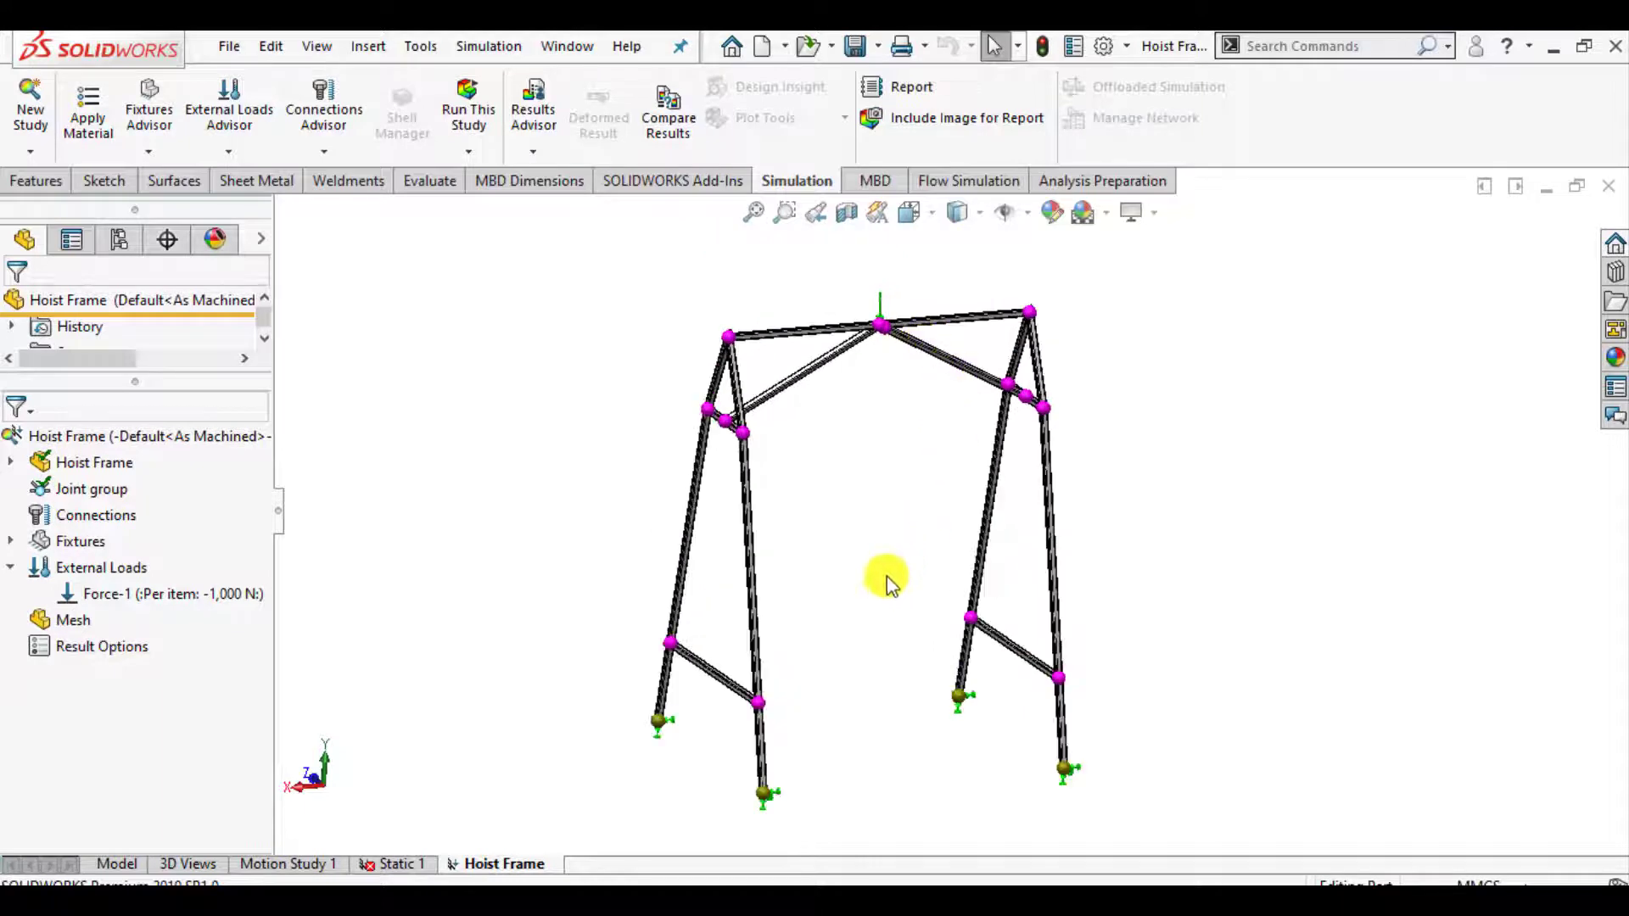
scroll(886, 574, down, 2)
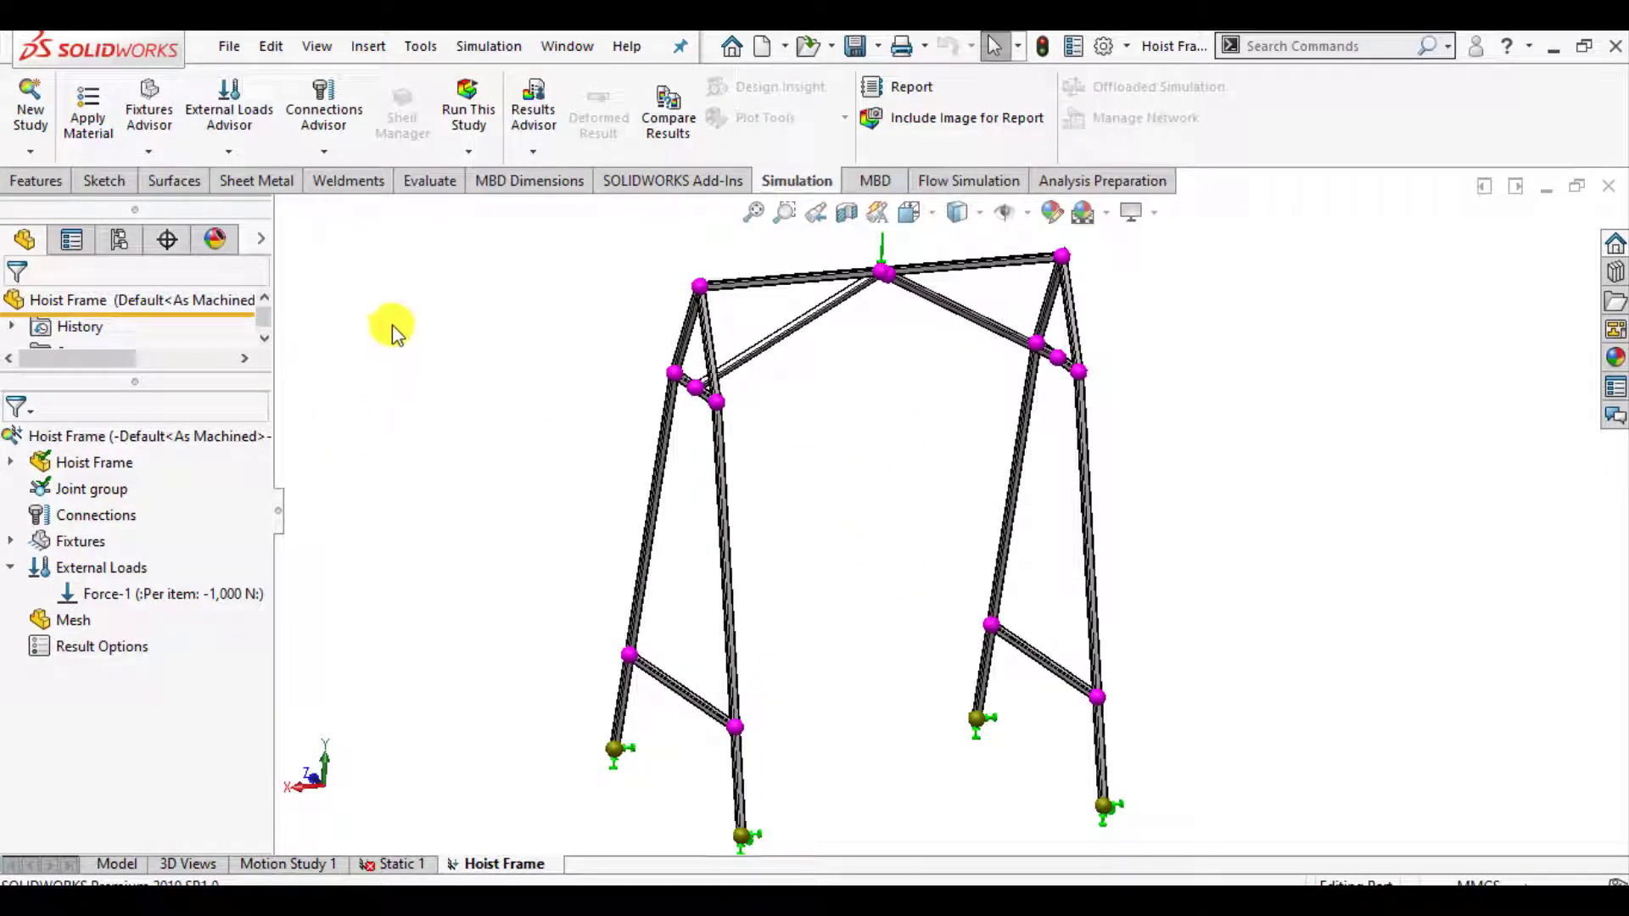
click(472, 108)
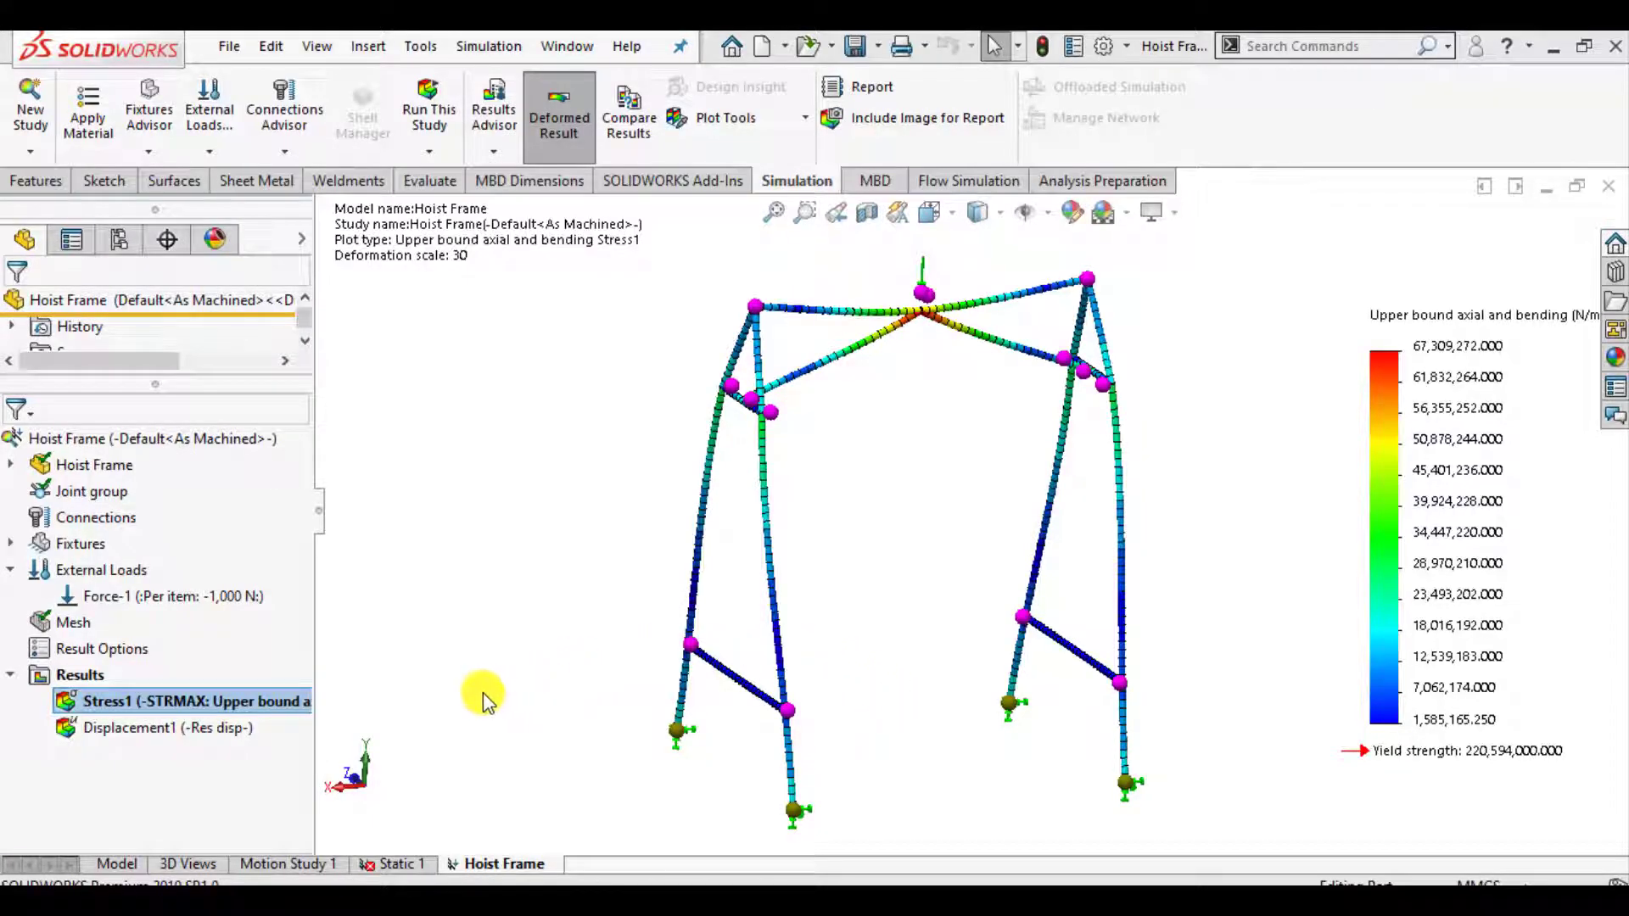
Animate the stress plot to view the frame's deformation under load, and close the animation.
right_click(211, 706)
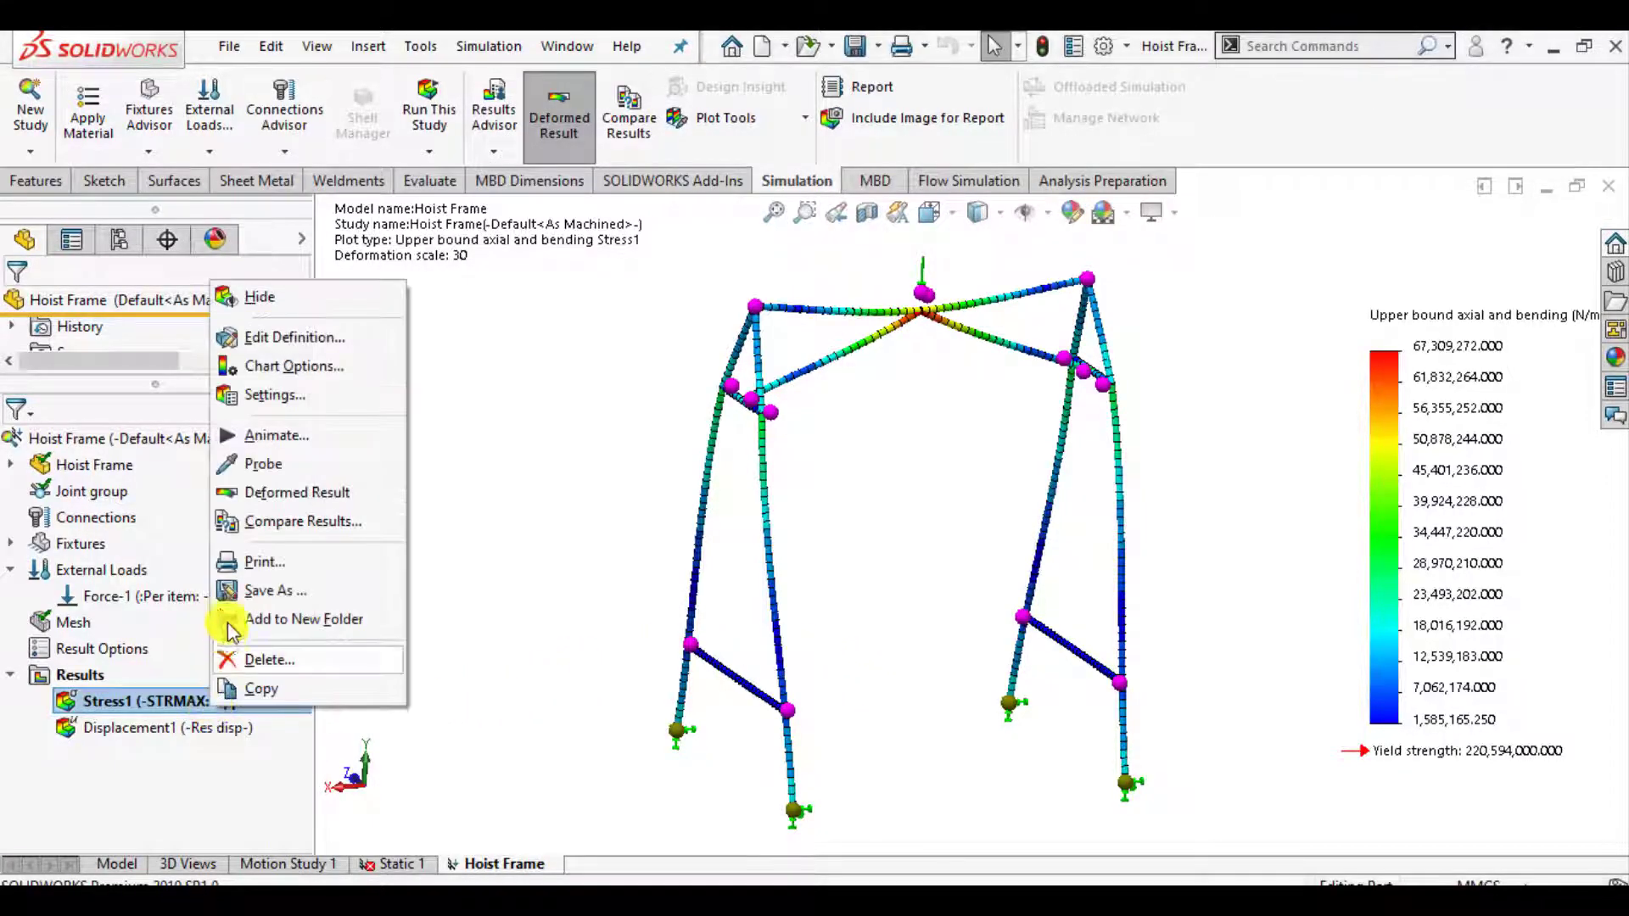
click(275, 437)
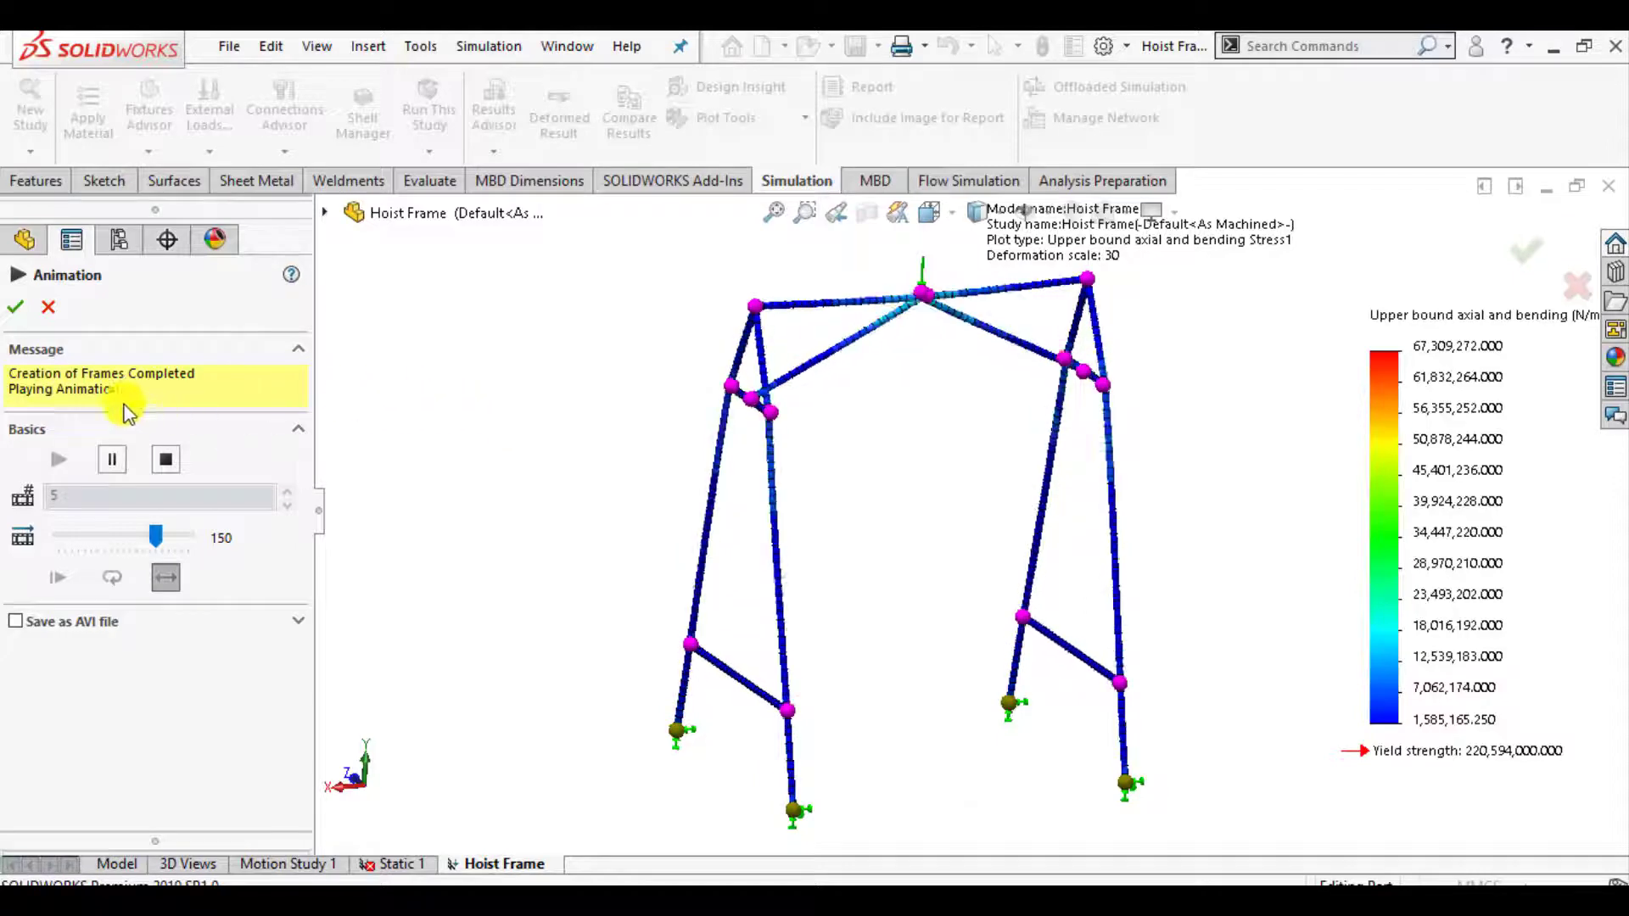
click(15, 303)
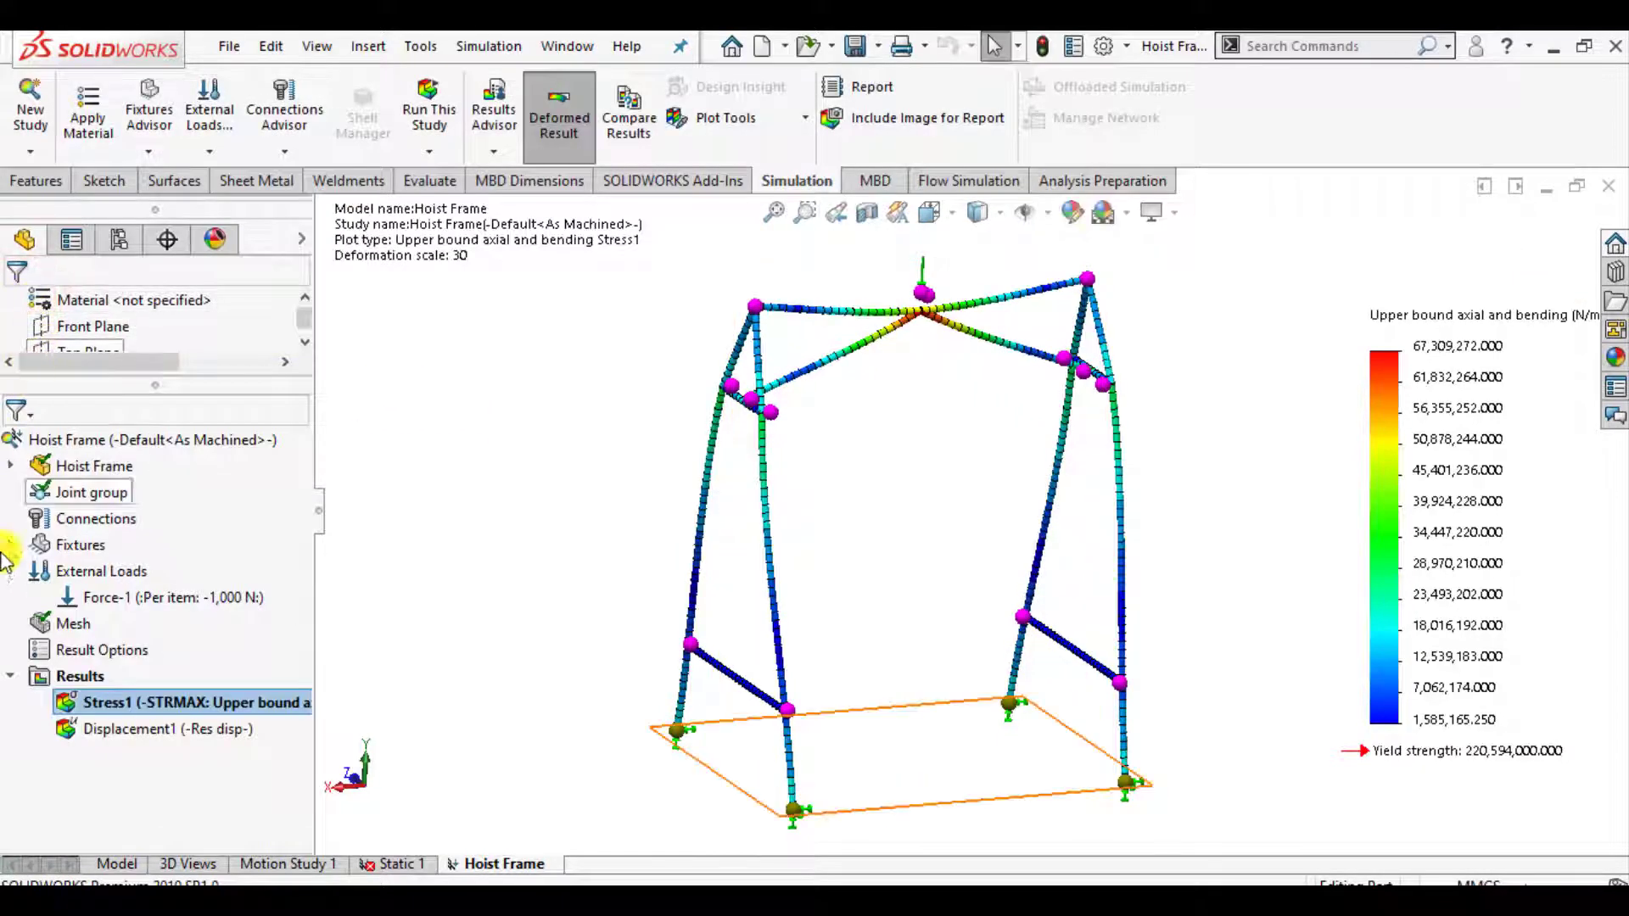
Change the stress plot's units to N/mm^2 (MPa), review its chart number format, and accept the plot definition.
click(120, 707)
right_click(119, 707)
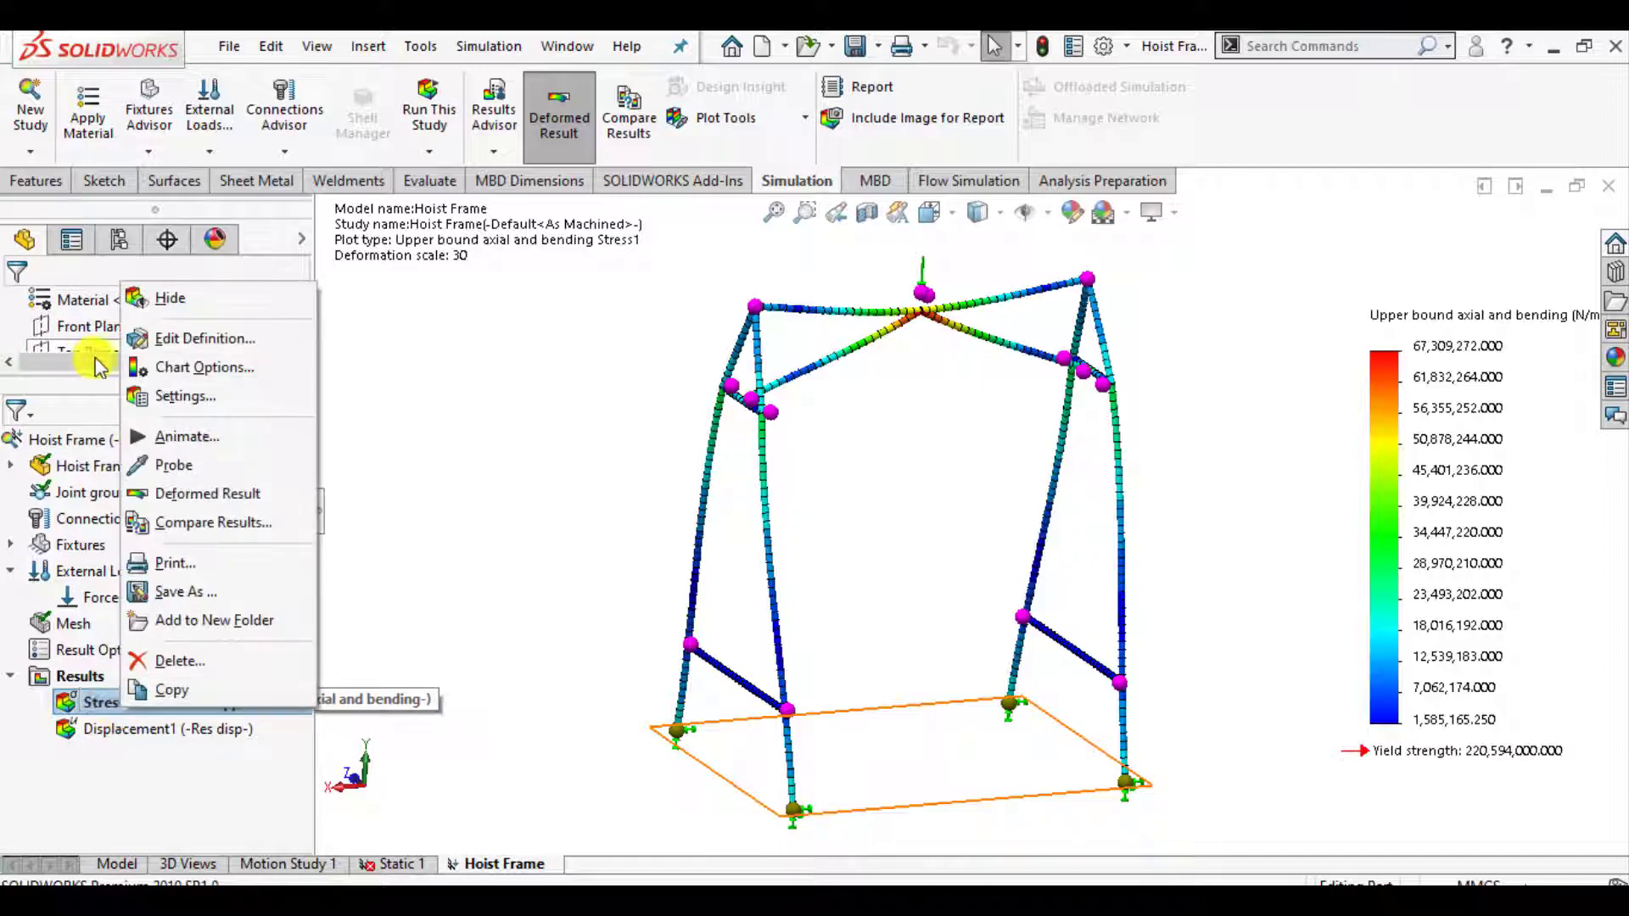
click(181, 336)
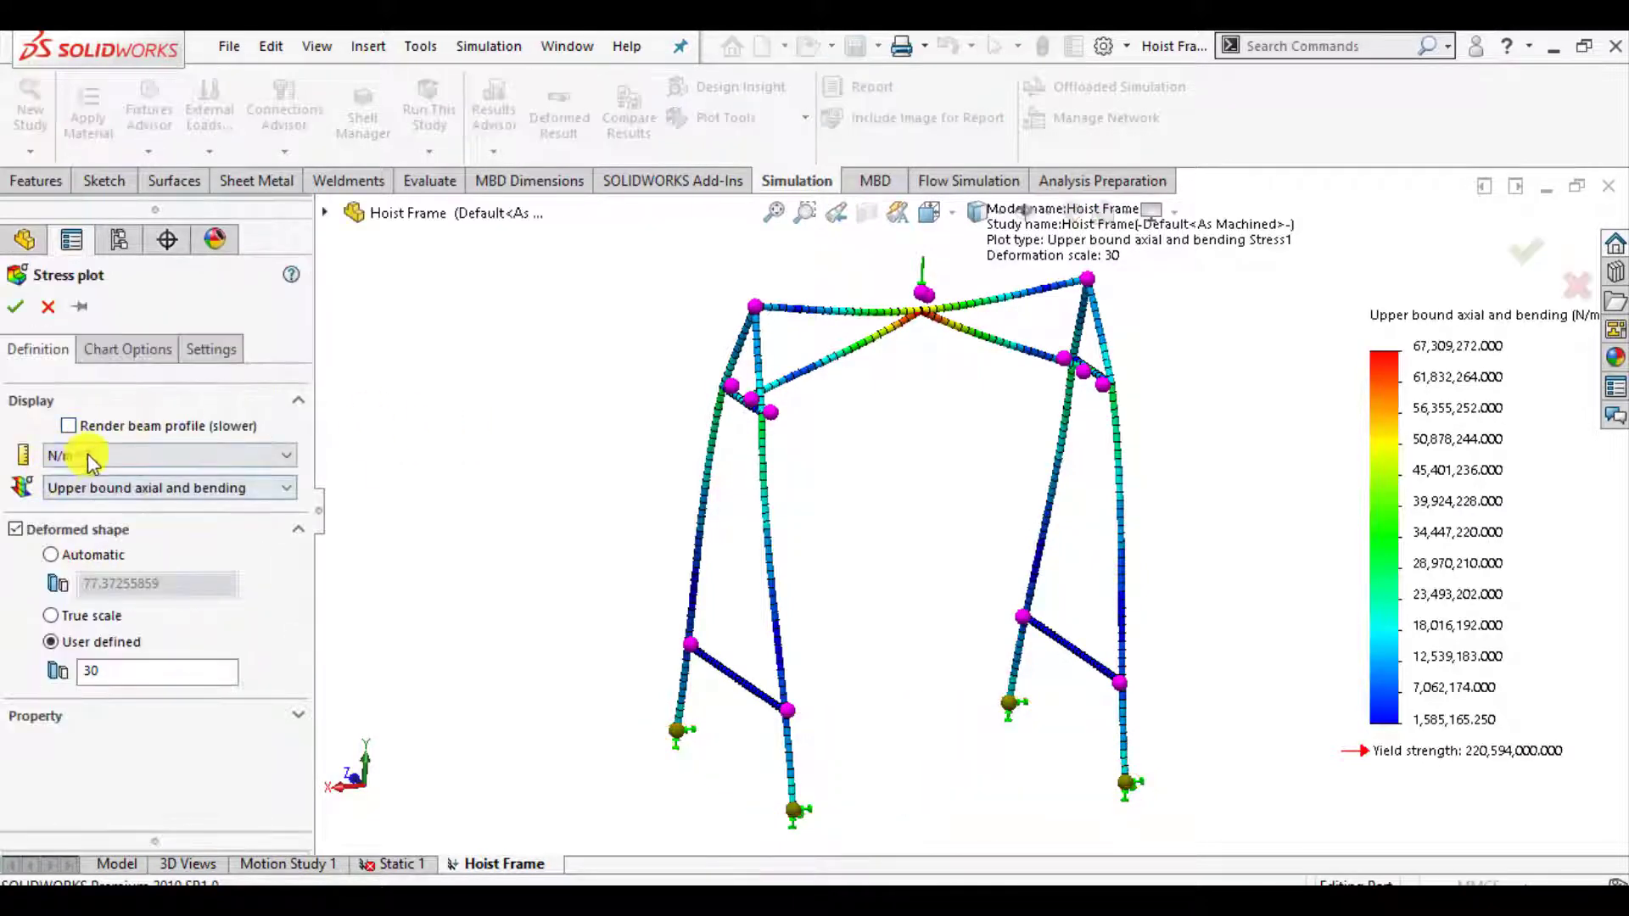
click(92, 458)
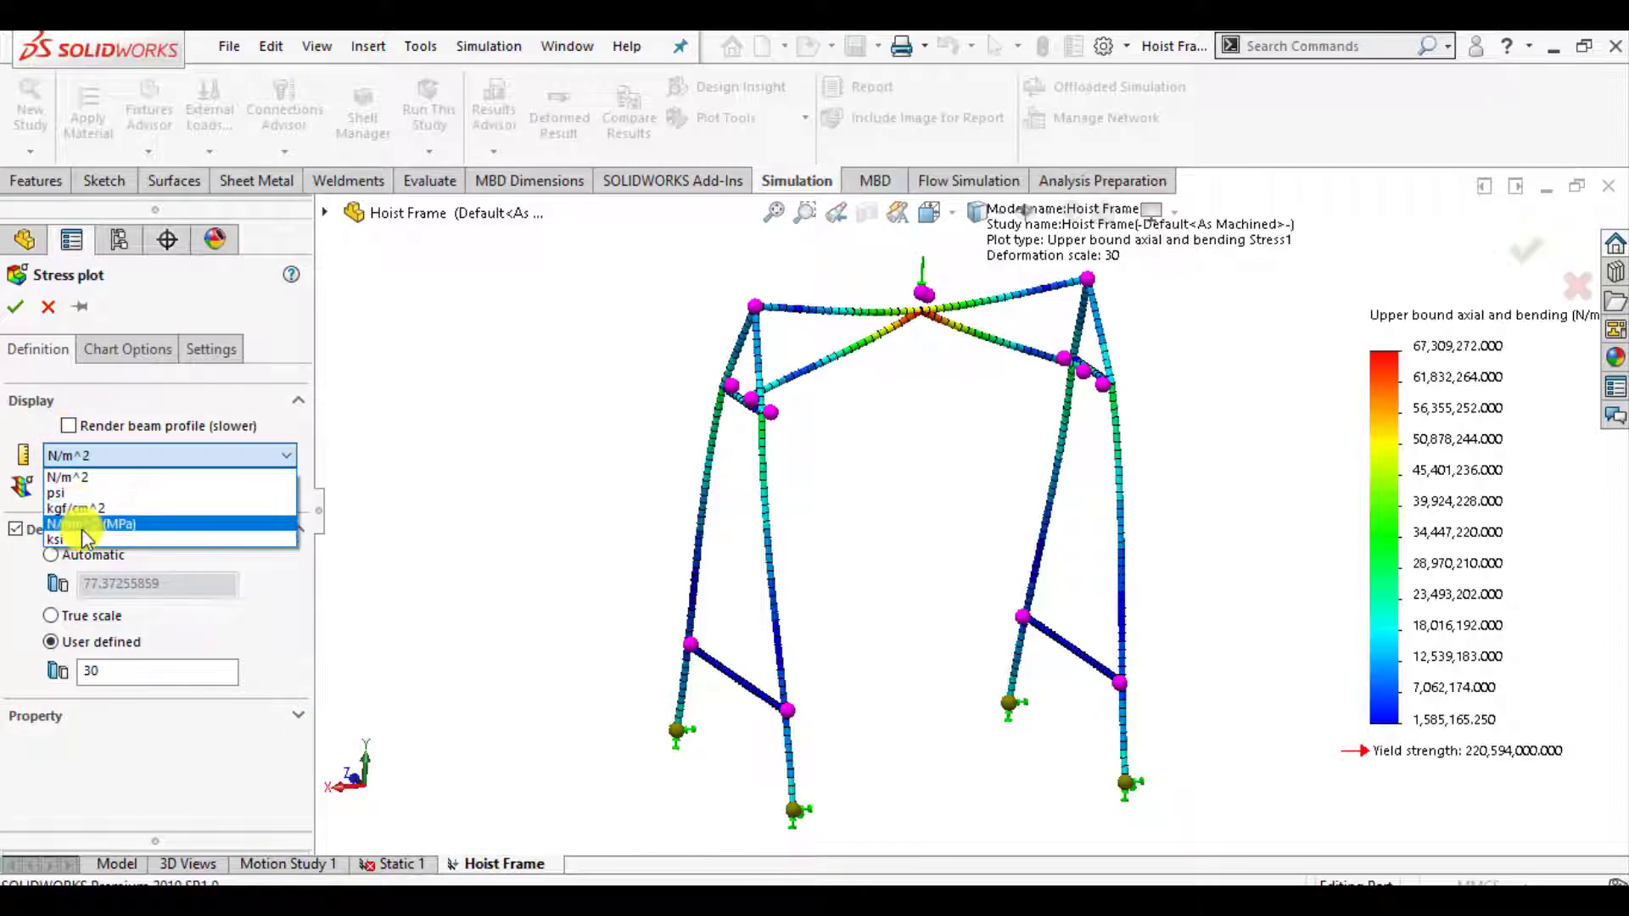
click(83, 524)
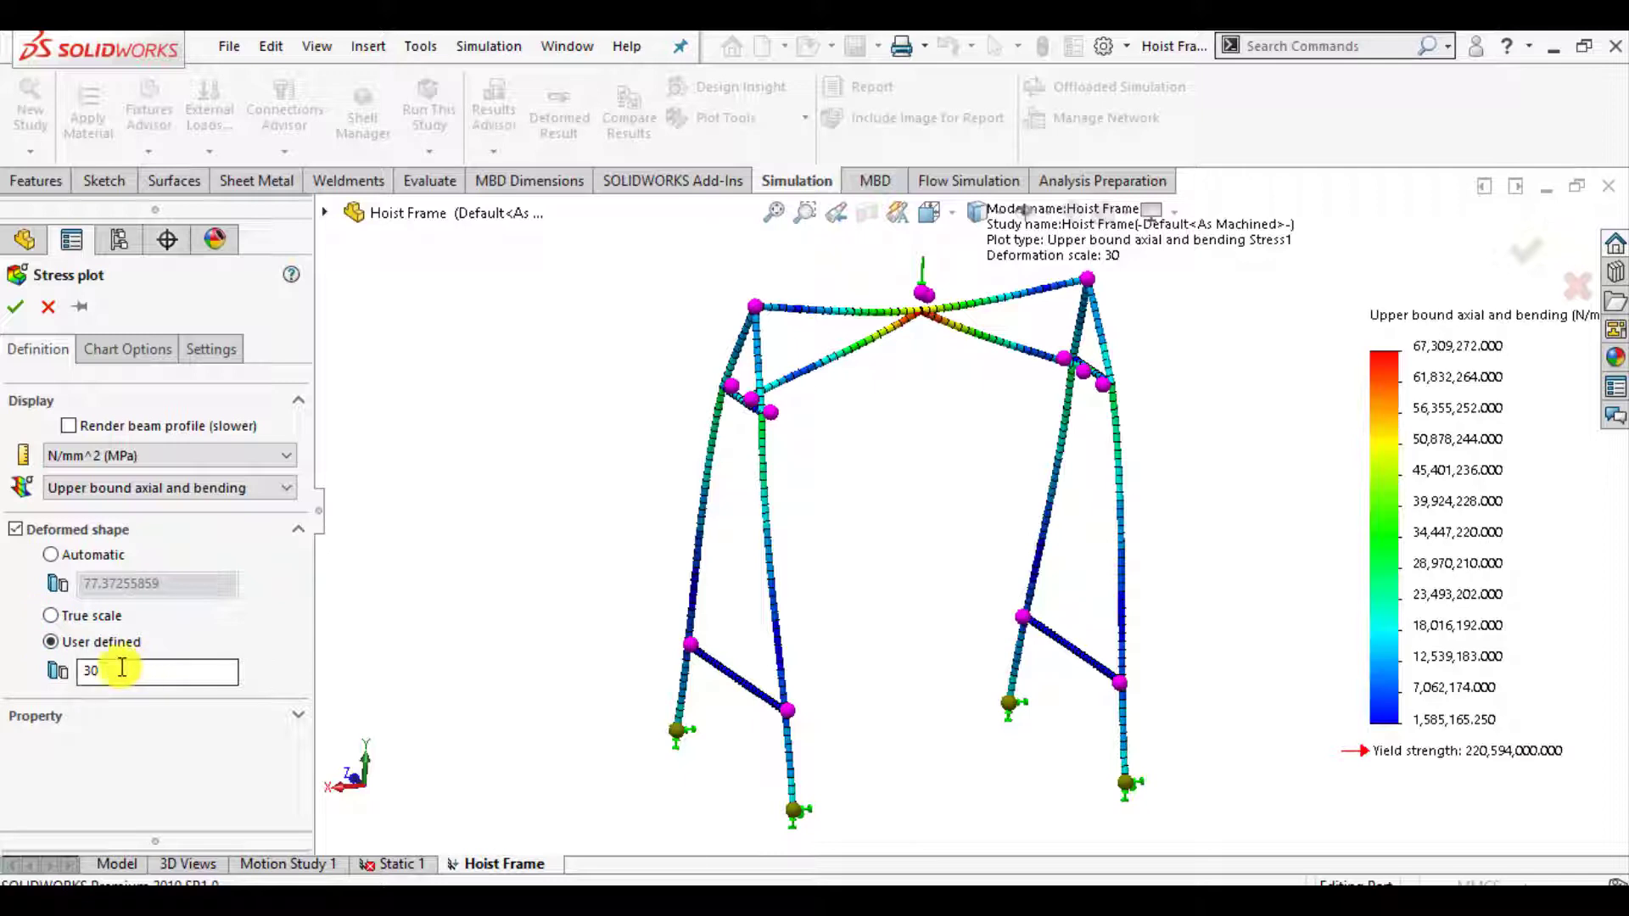
click(105, 347)
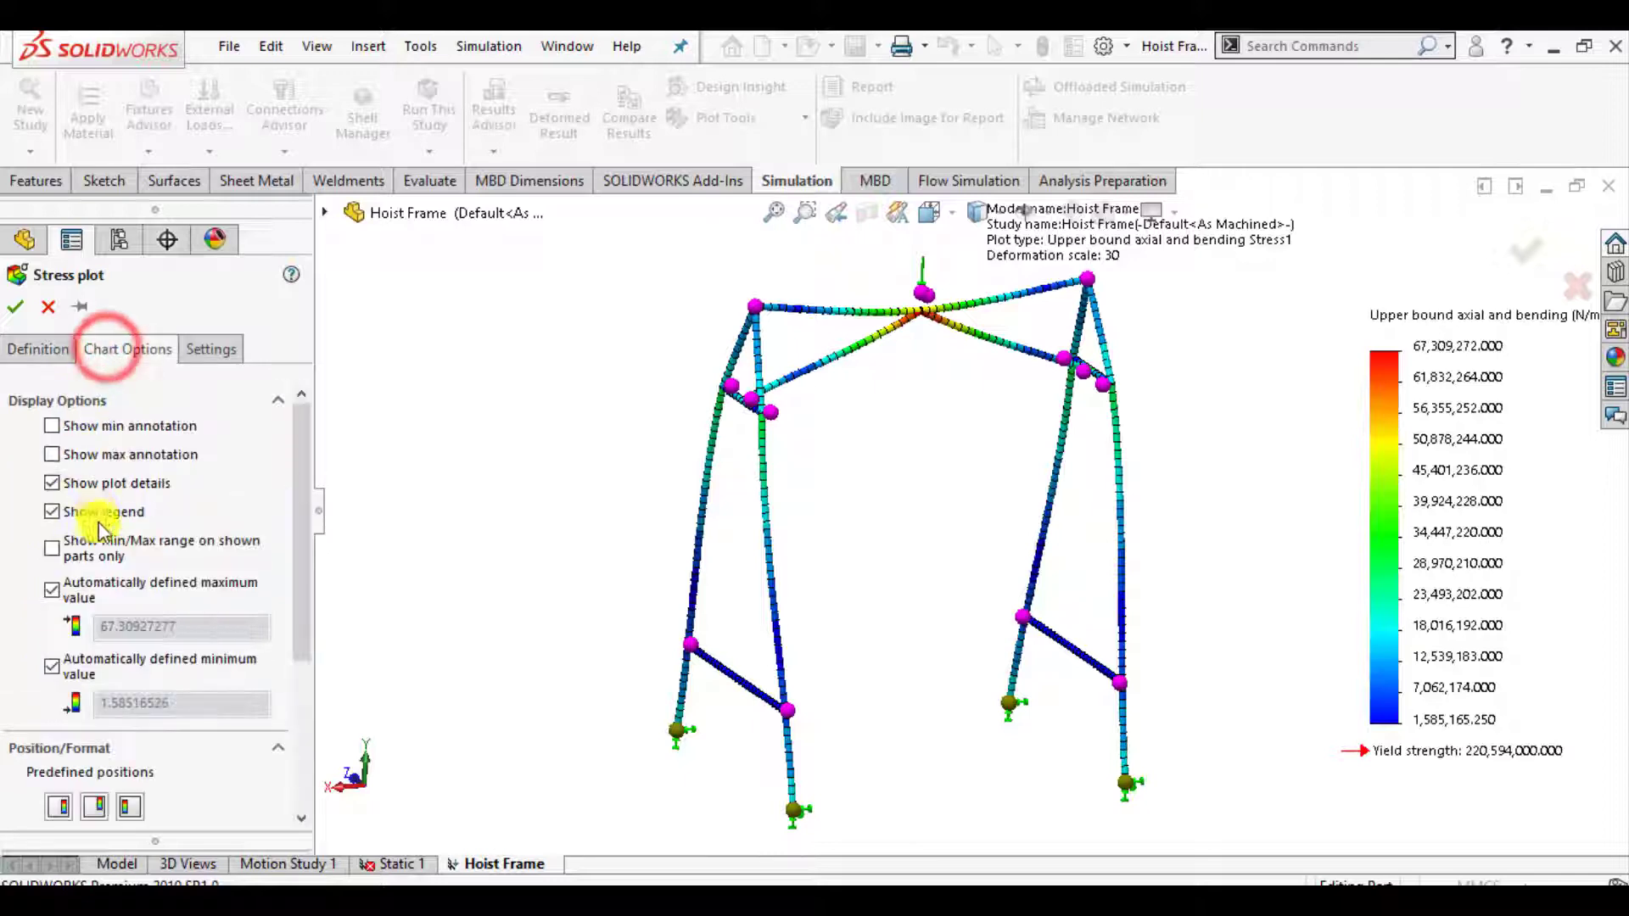
drag(297, 564, 283, 709)
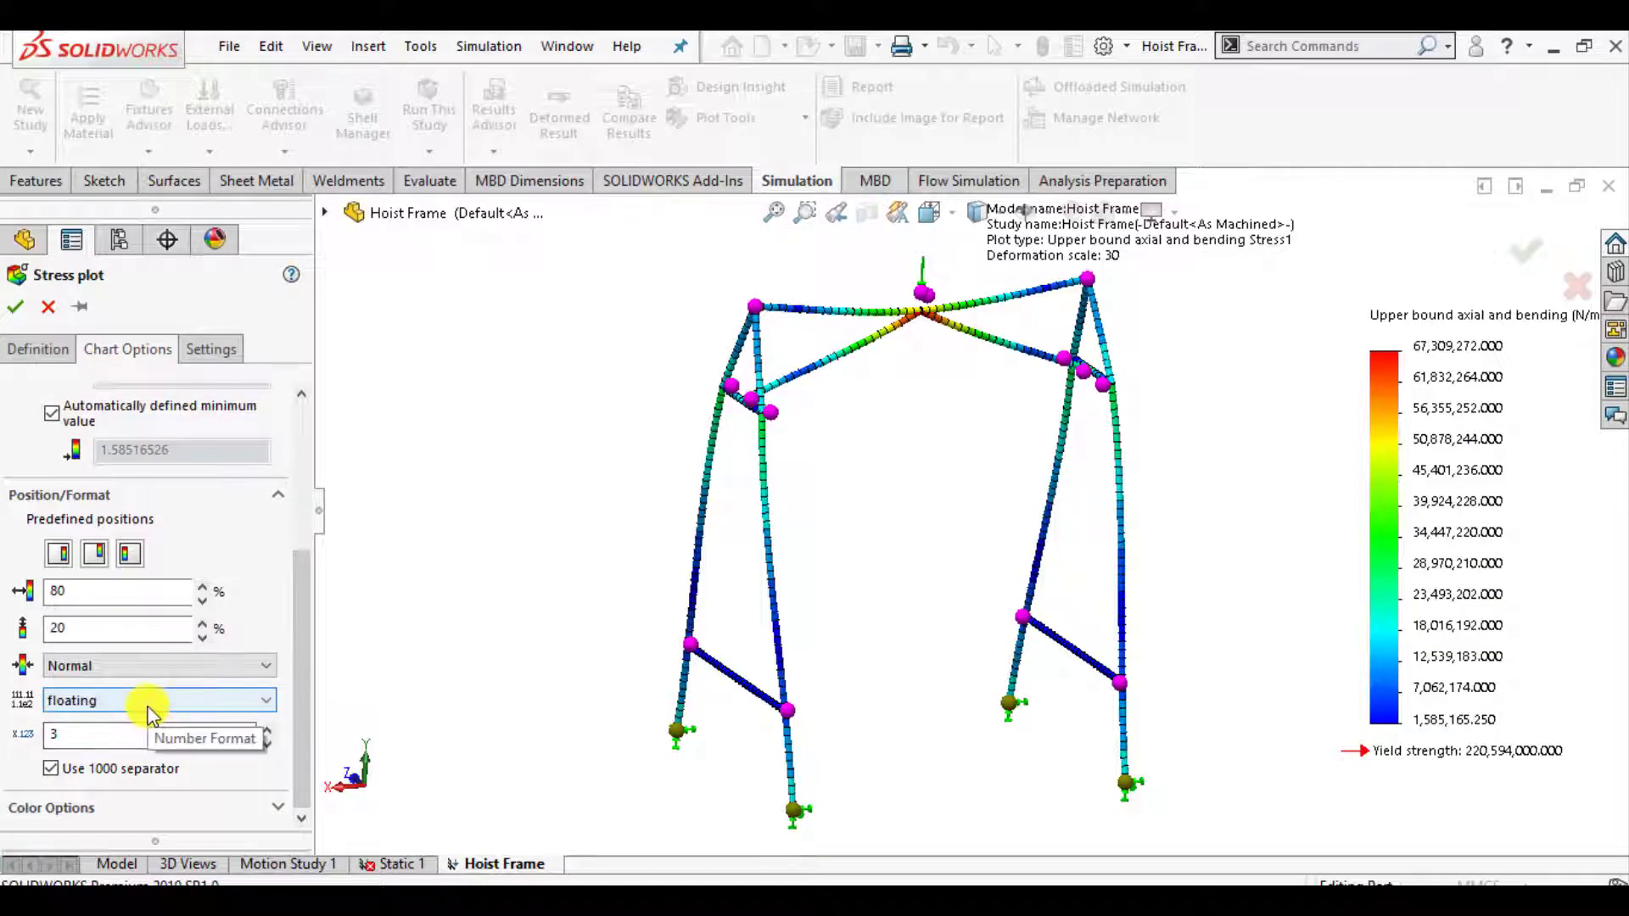
click(15, 306)
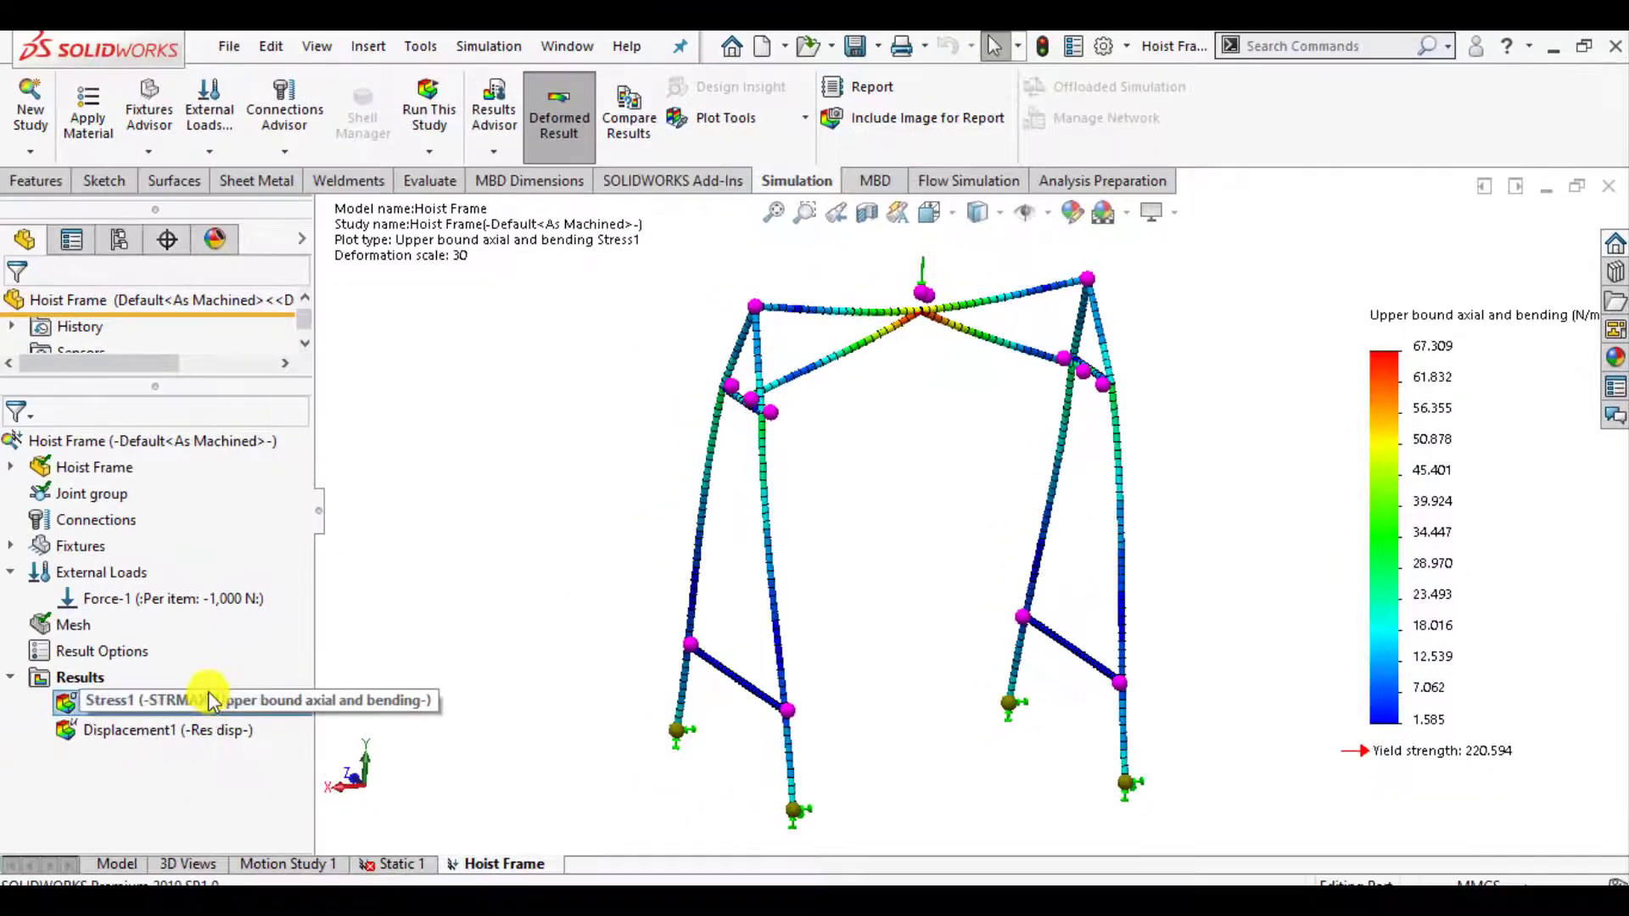
Show the maximum value annotation on the stress plot.
right_click(210, 715)
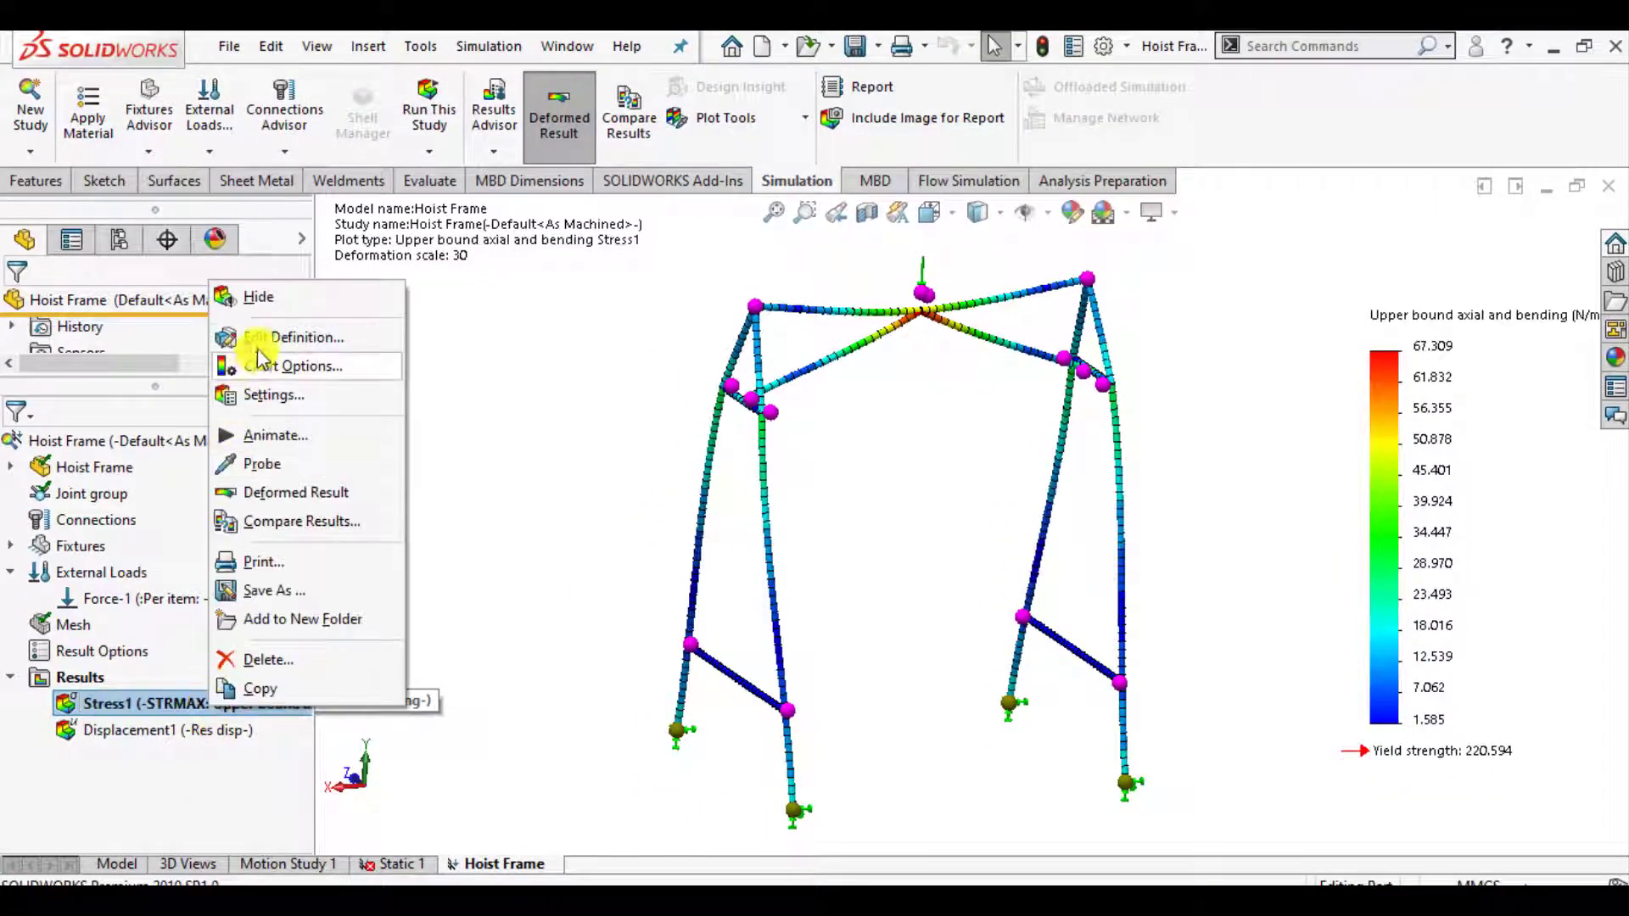
click(268, 337)
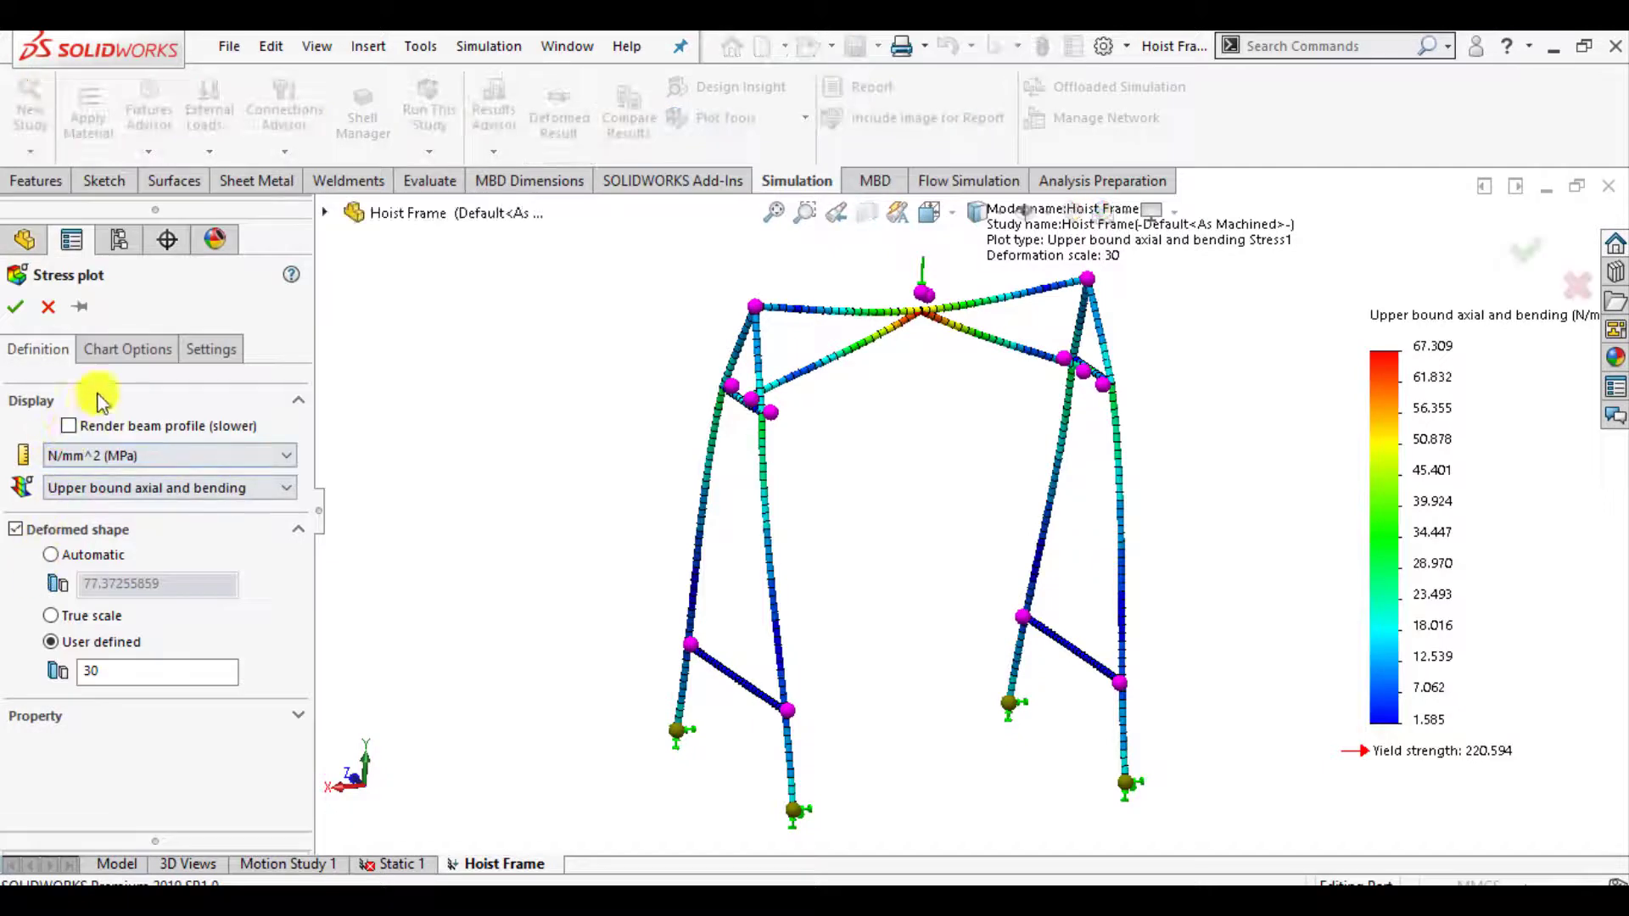
click(123, 348)
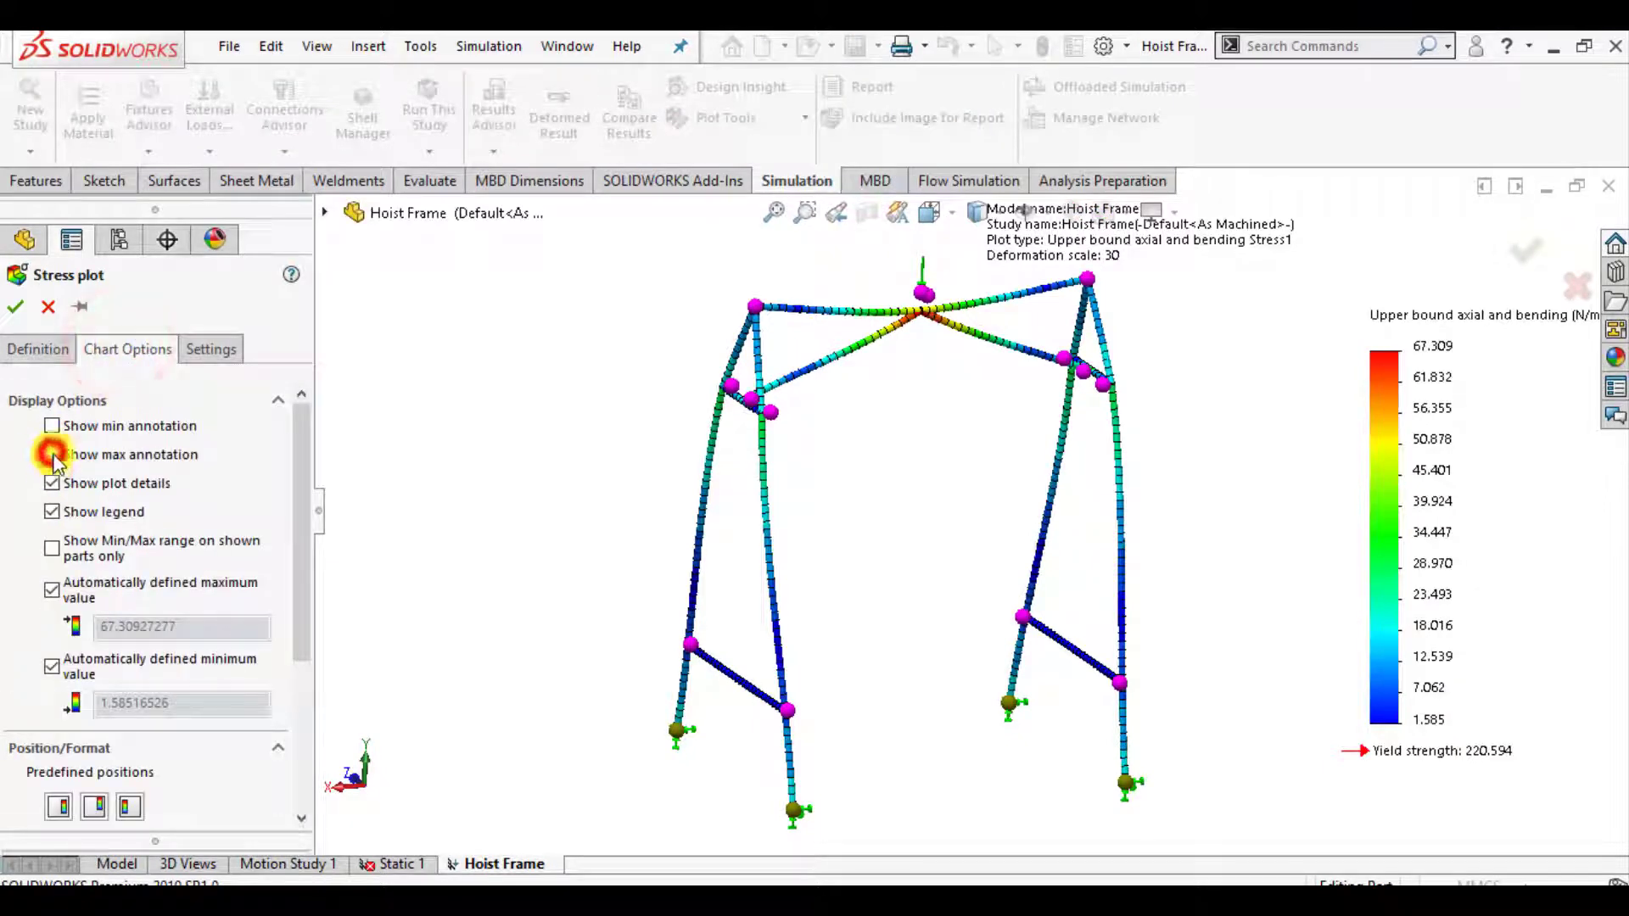
click(52, 455)
click(18, 307)
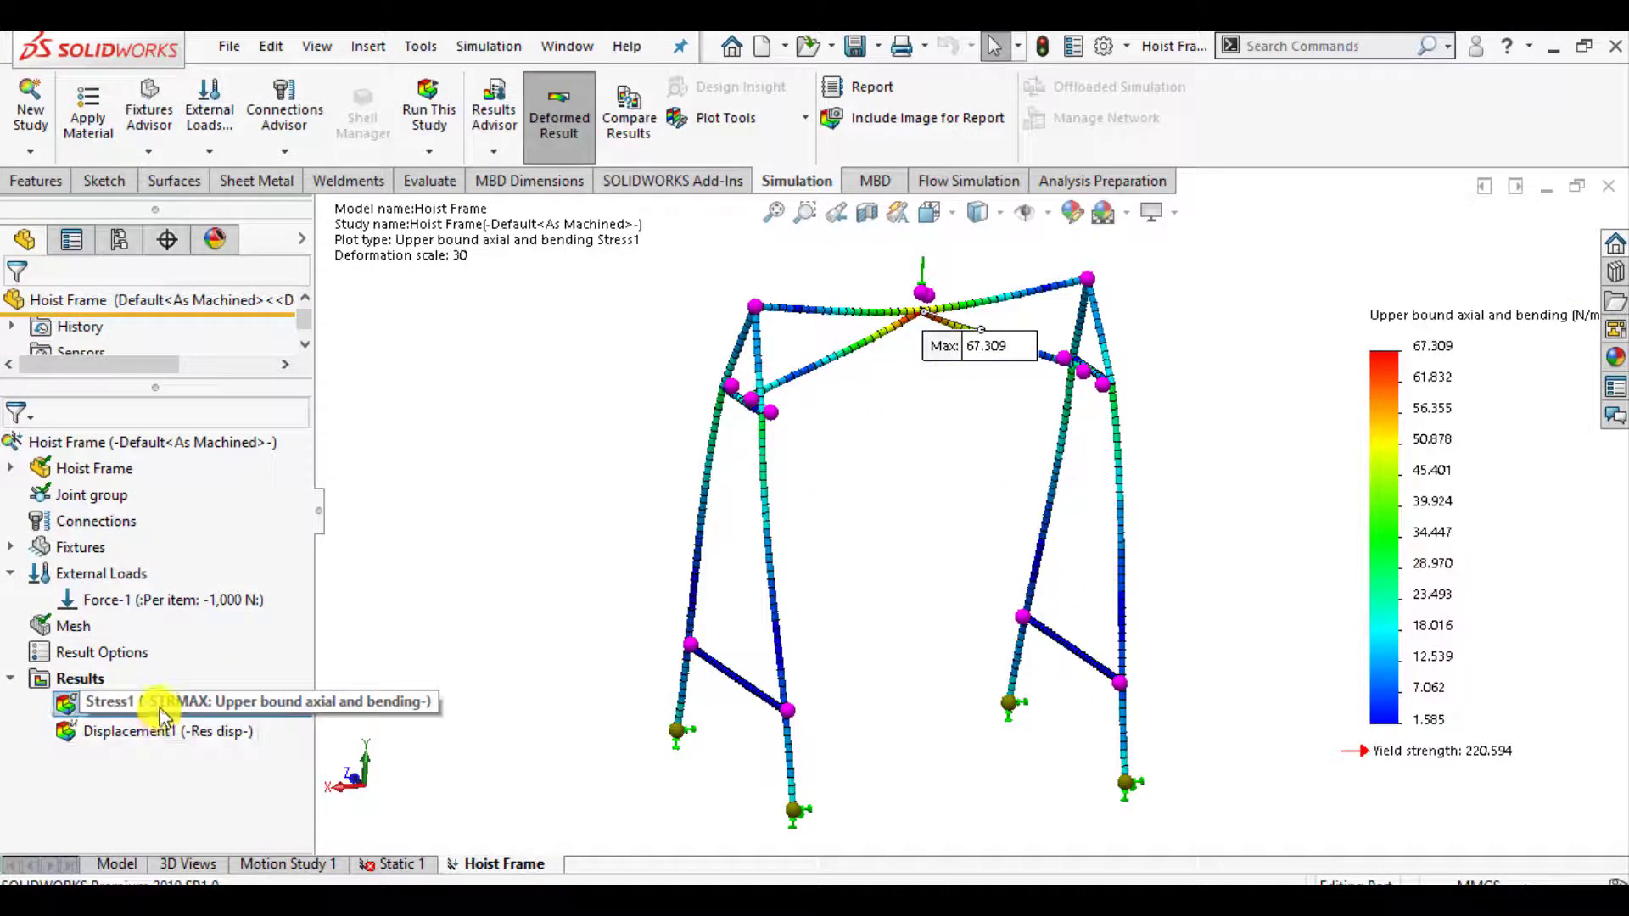
Replay the stress plot animation with the maximum annotation shown, and close it.
right_click(161, 706)
click(209, 438)
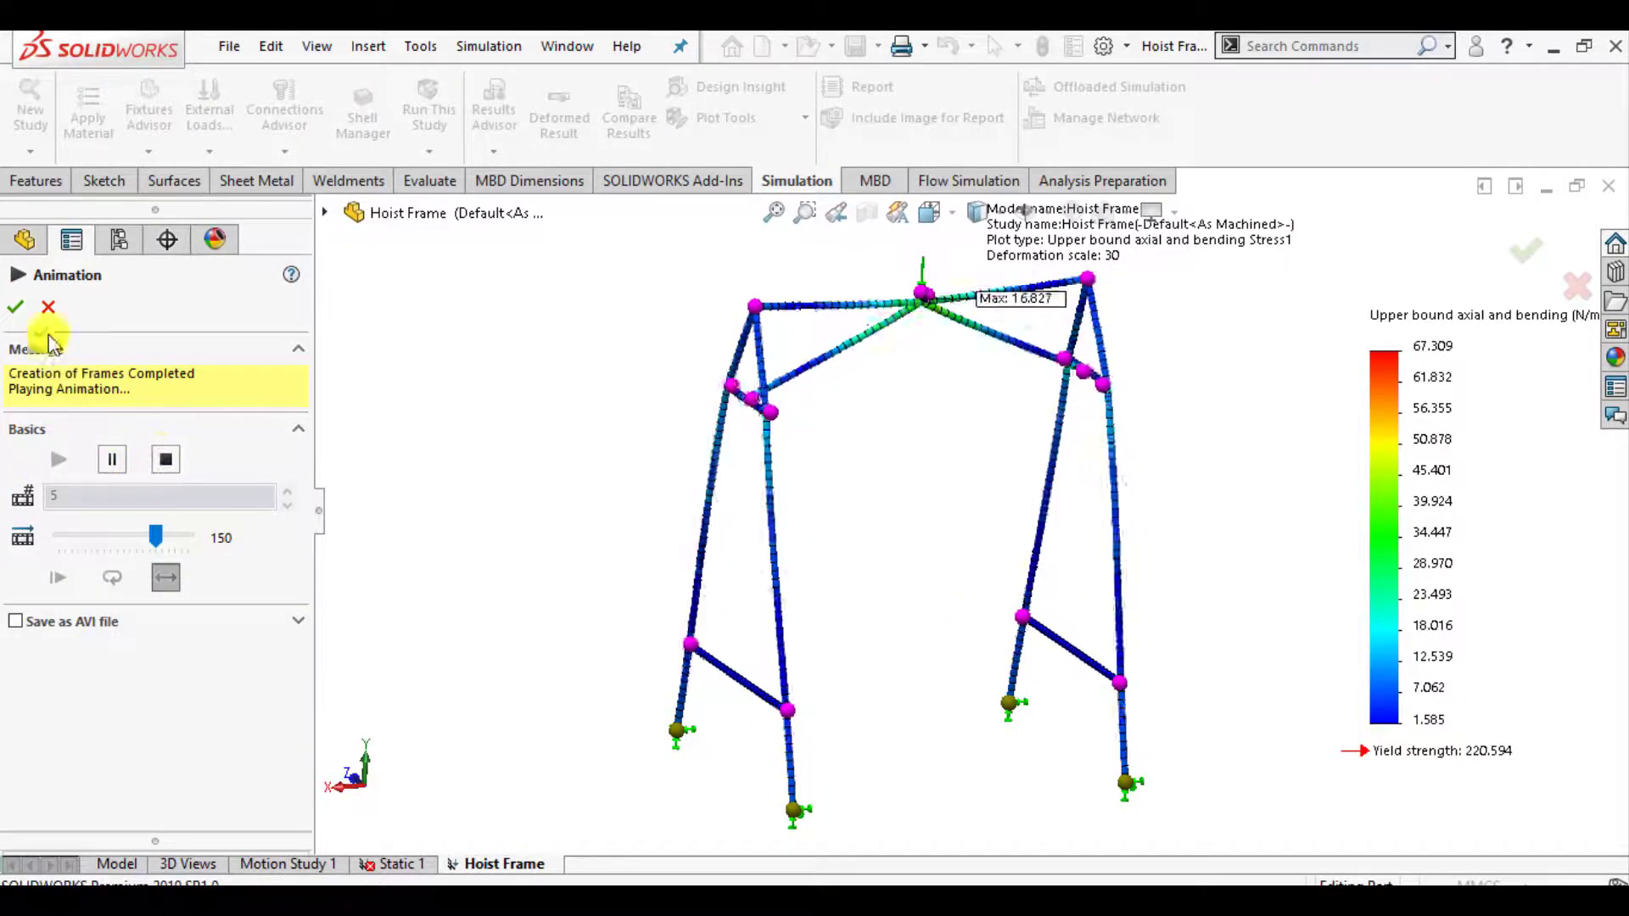
click(15, 306)
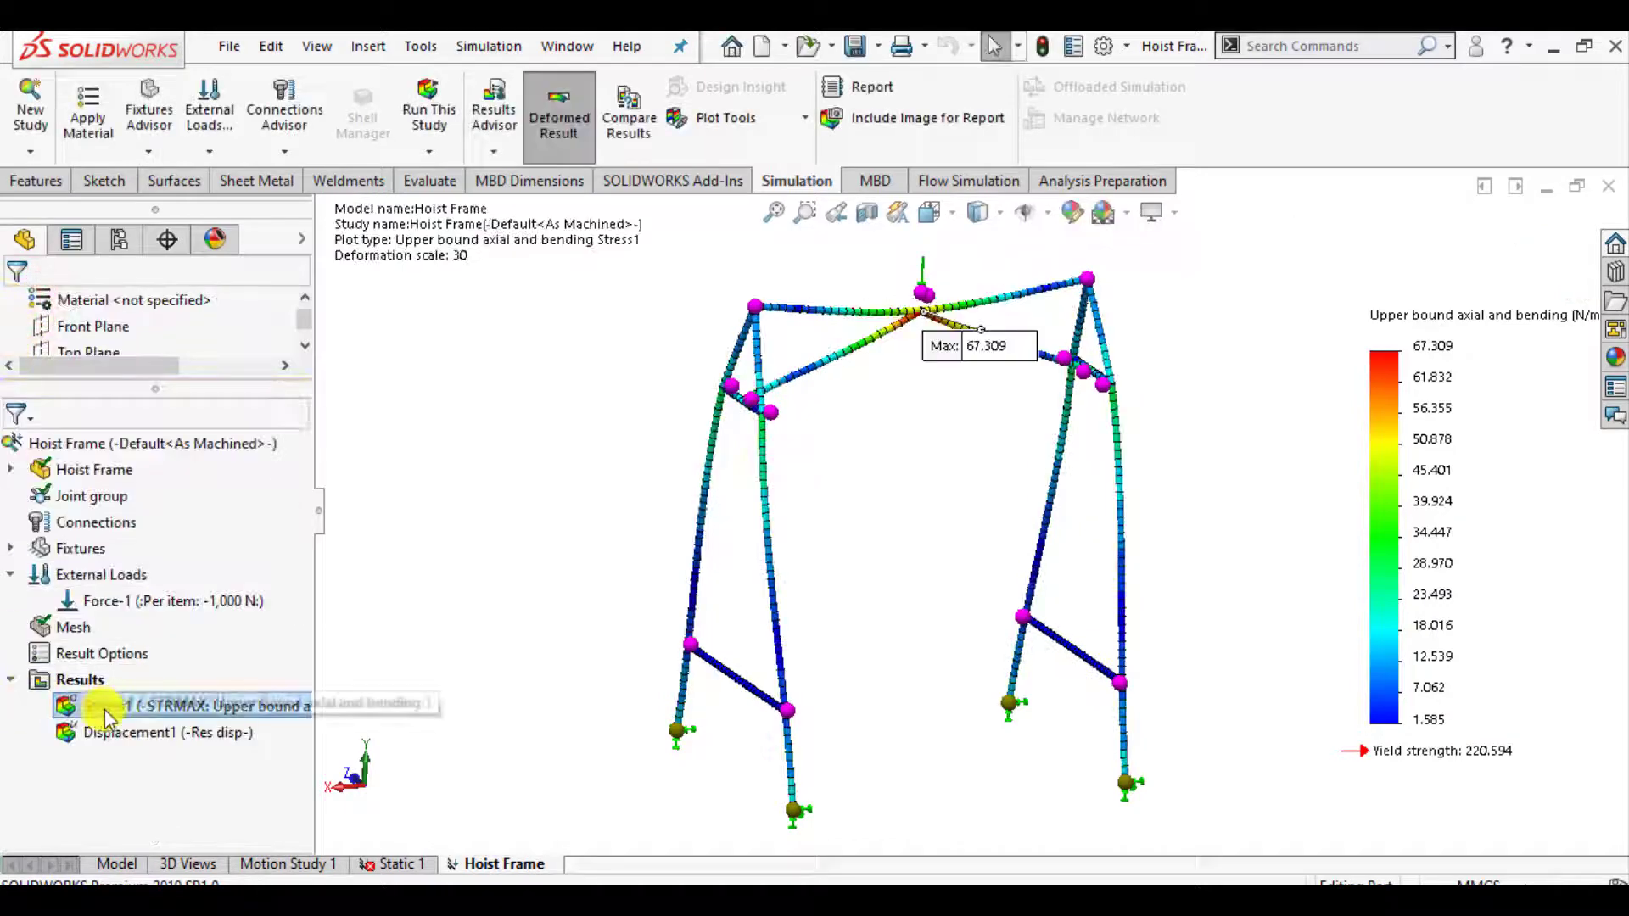
Edit the displacement plot to use a user-defined deformation scale of 20.
click(114, 733)
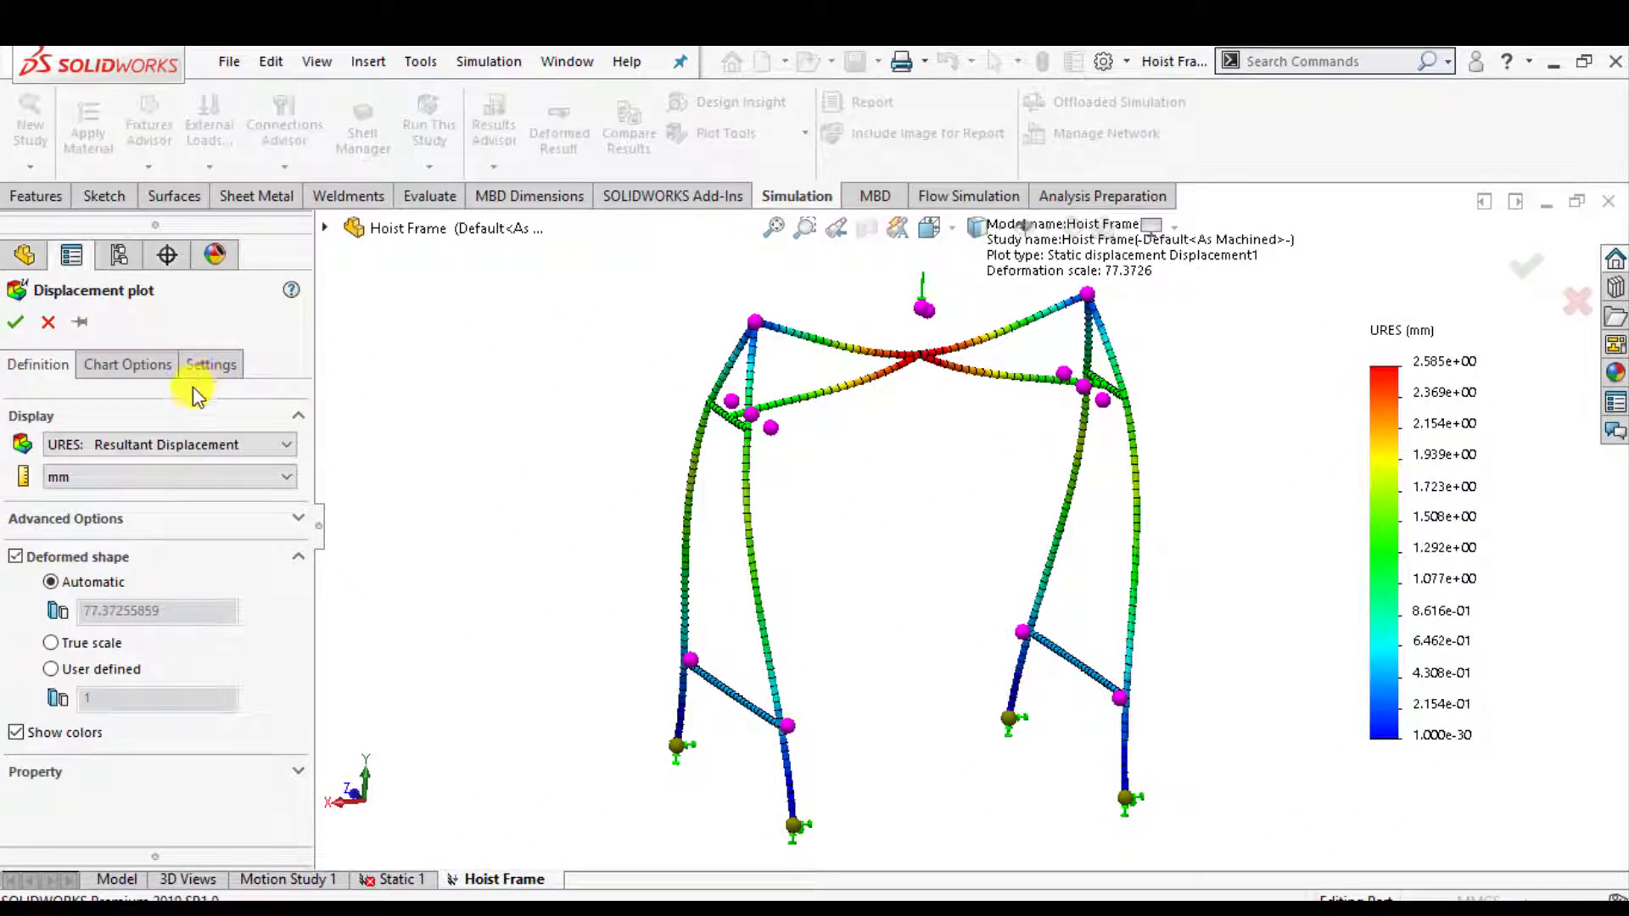
click(51, 643)
click(51, 670)
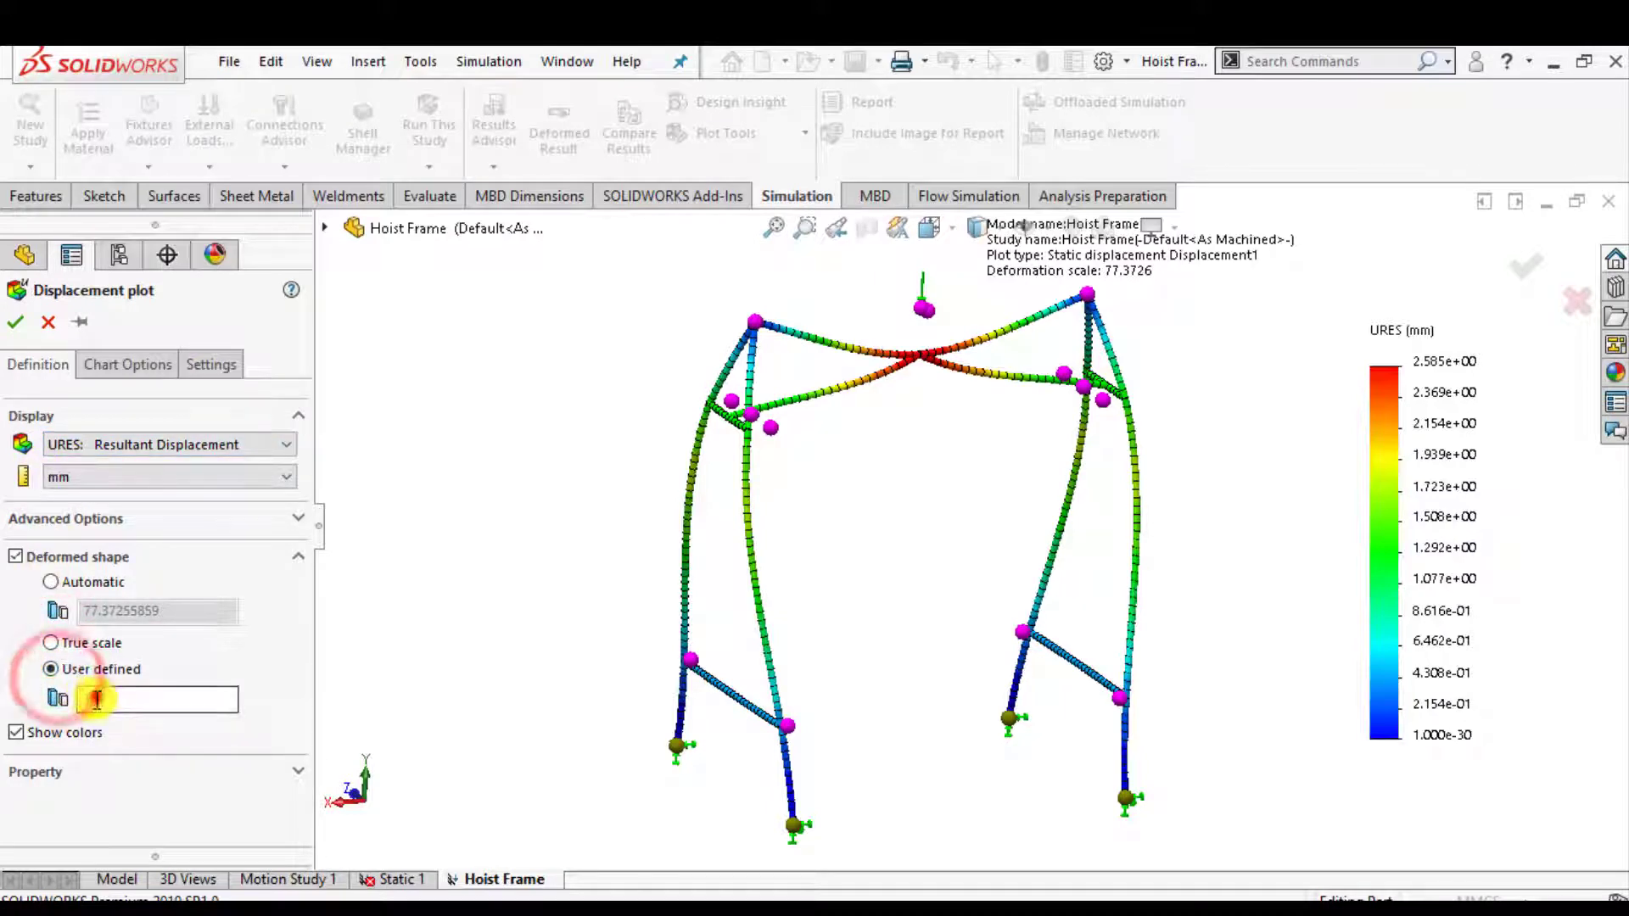
click(84, 697)
text(20)
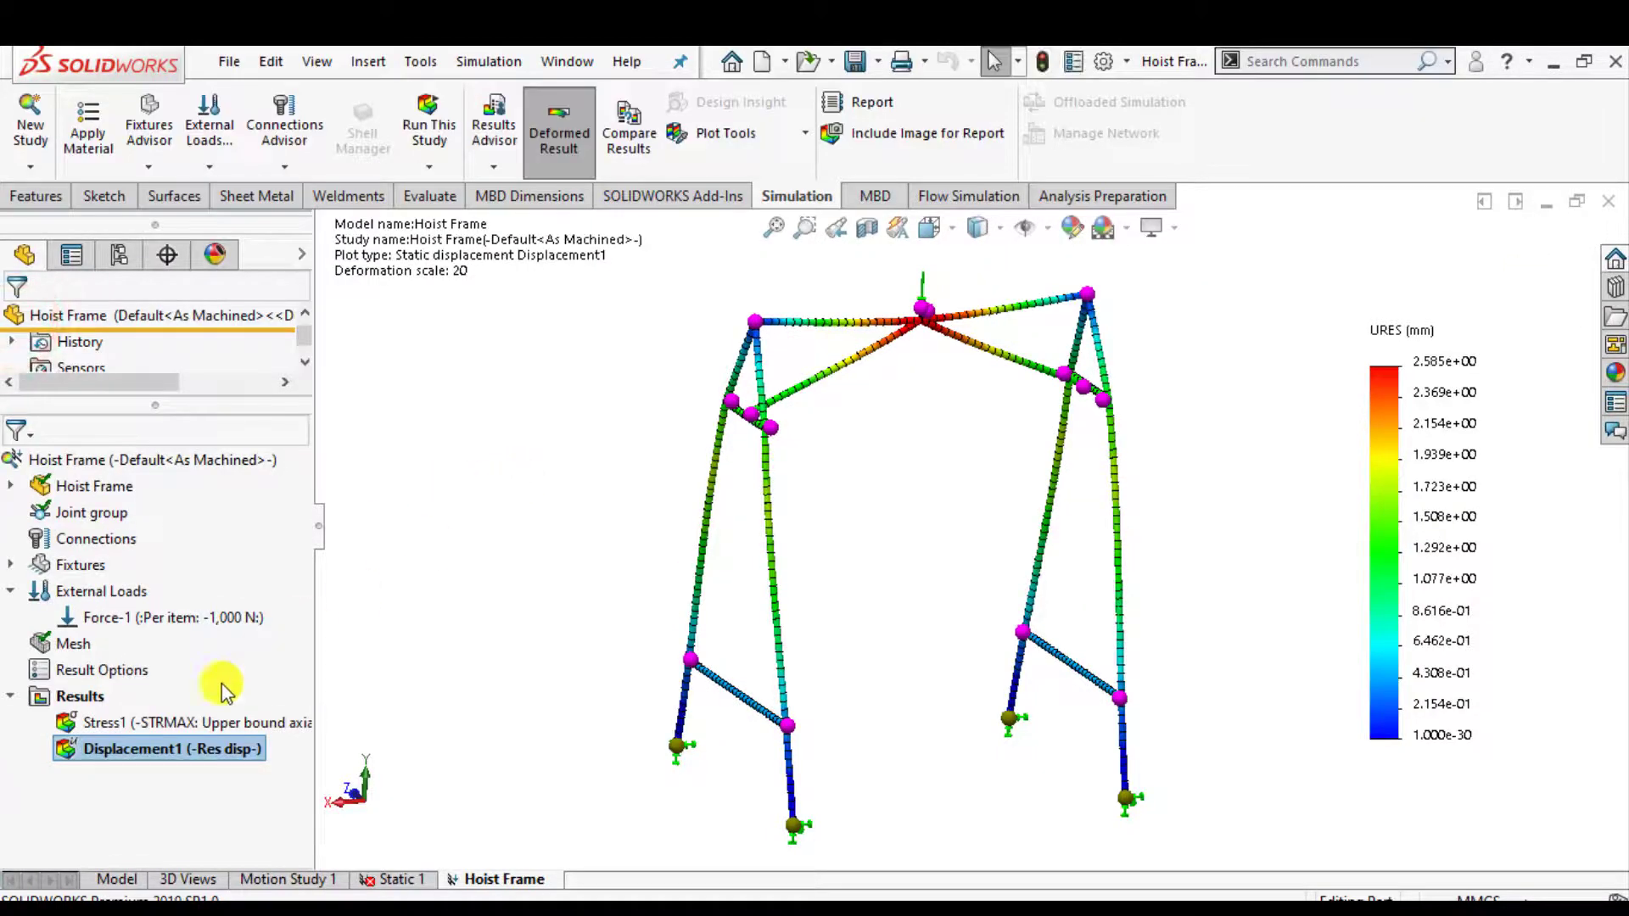
Animate the displacement plot, replay it with 24 frames at speed 94, examine the frame's motion, and close the animation.
right_click(110, 751)
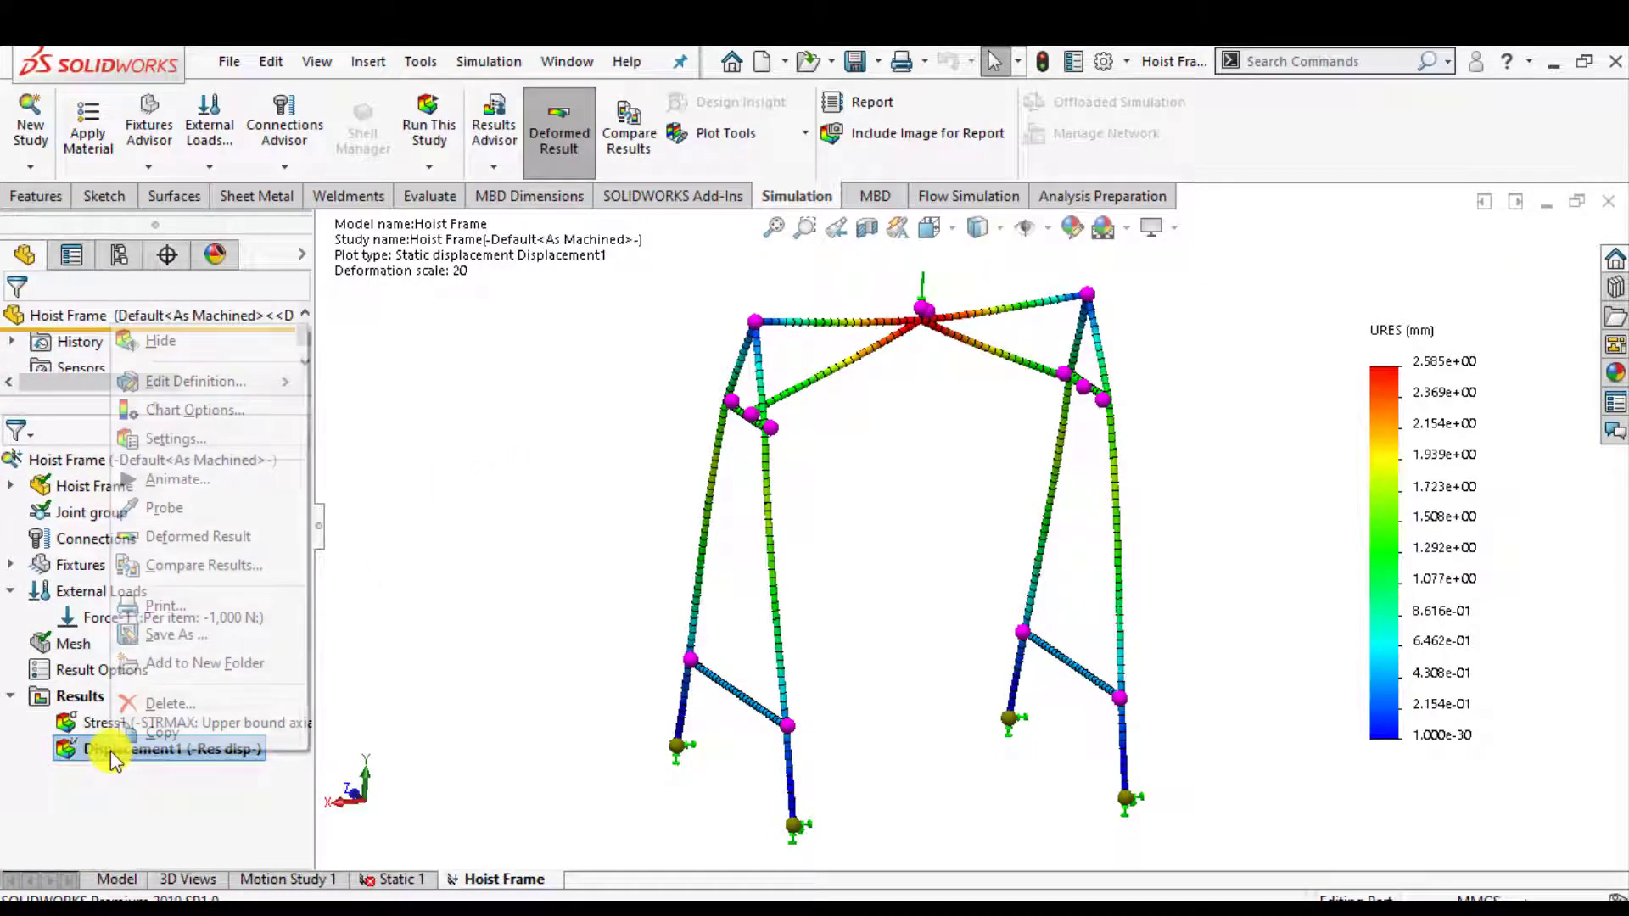
click(143, 480)
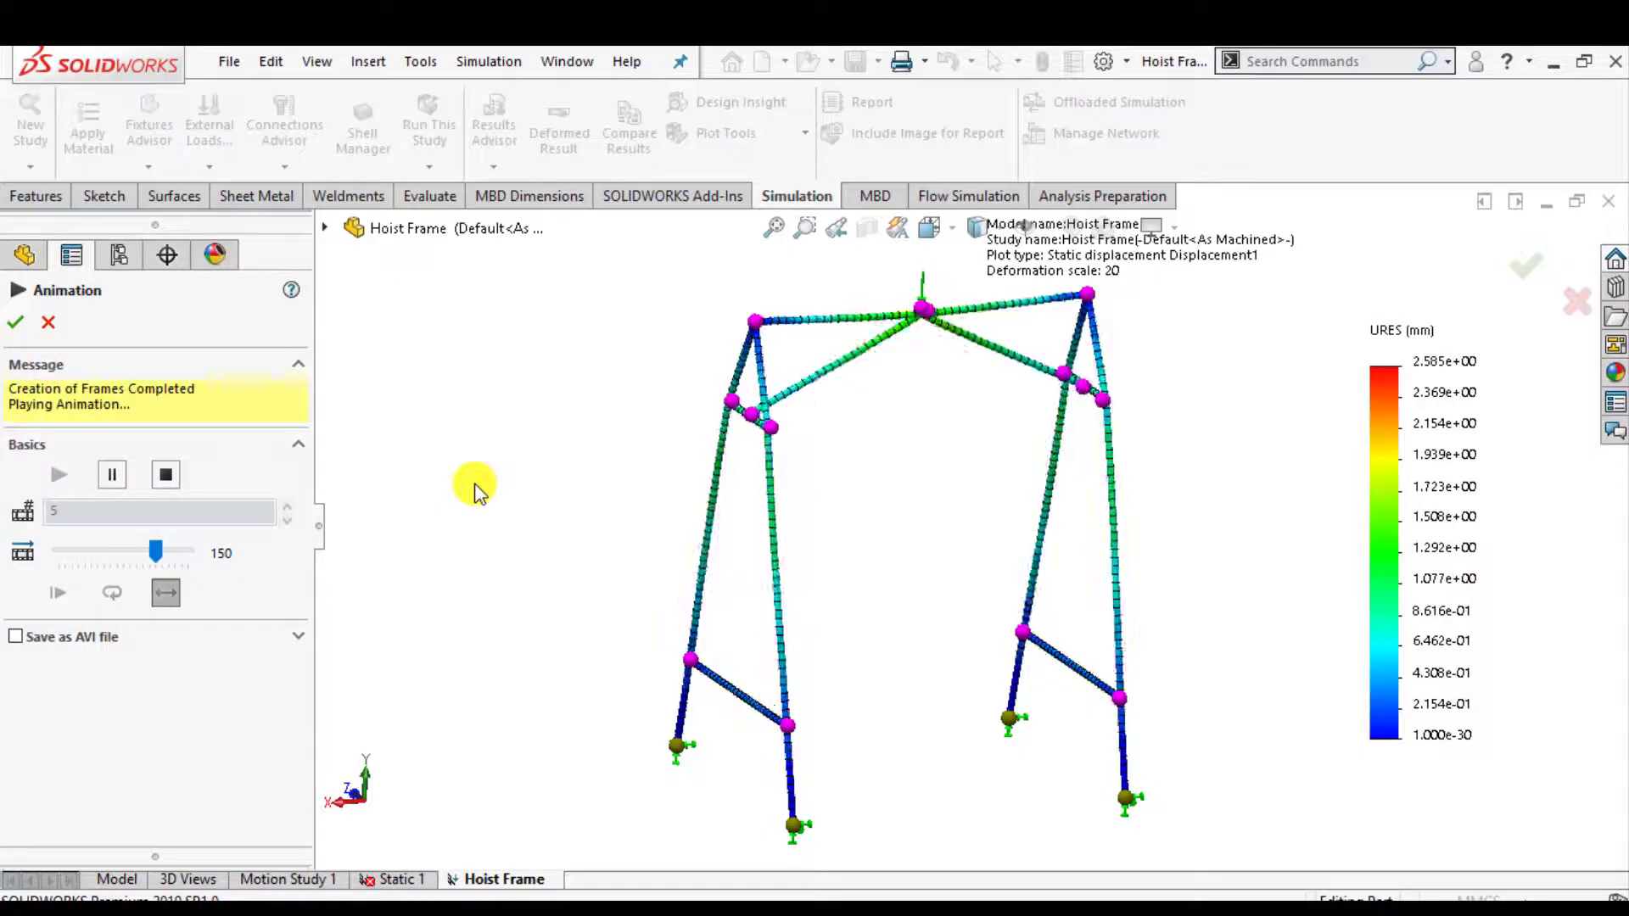
click(165, 475)
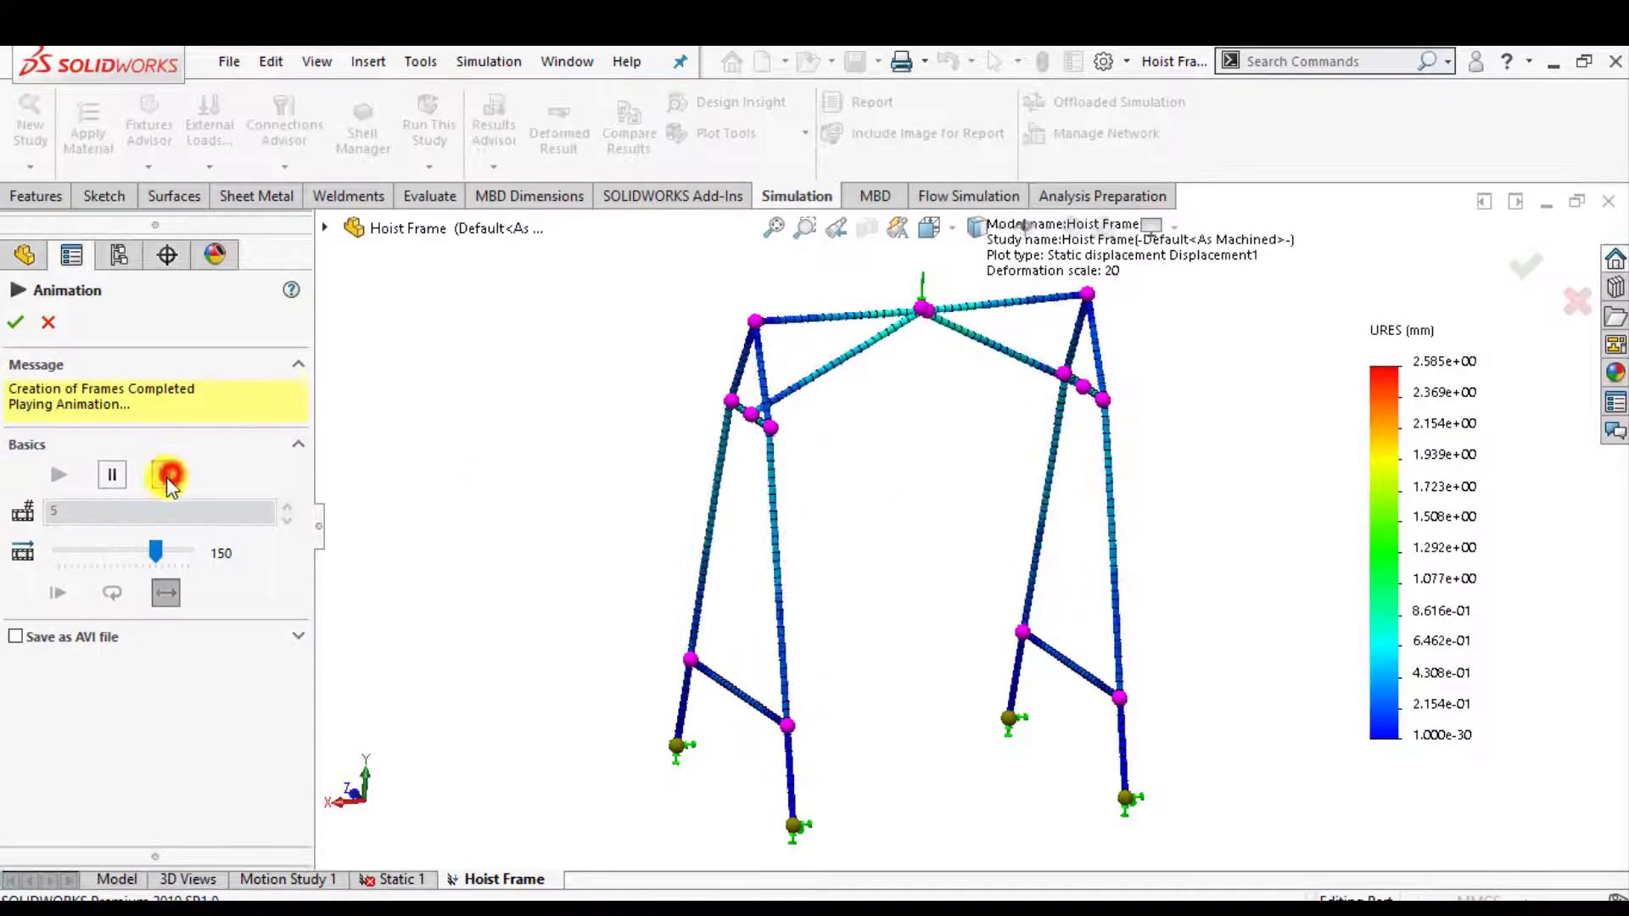
drag(155, 470, 123, 471)
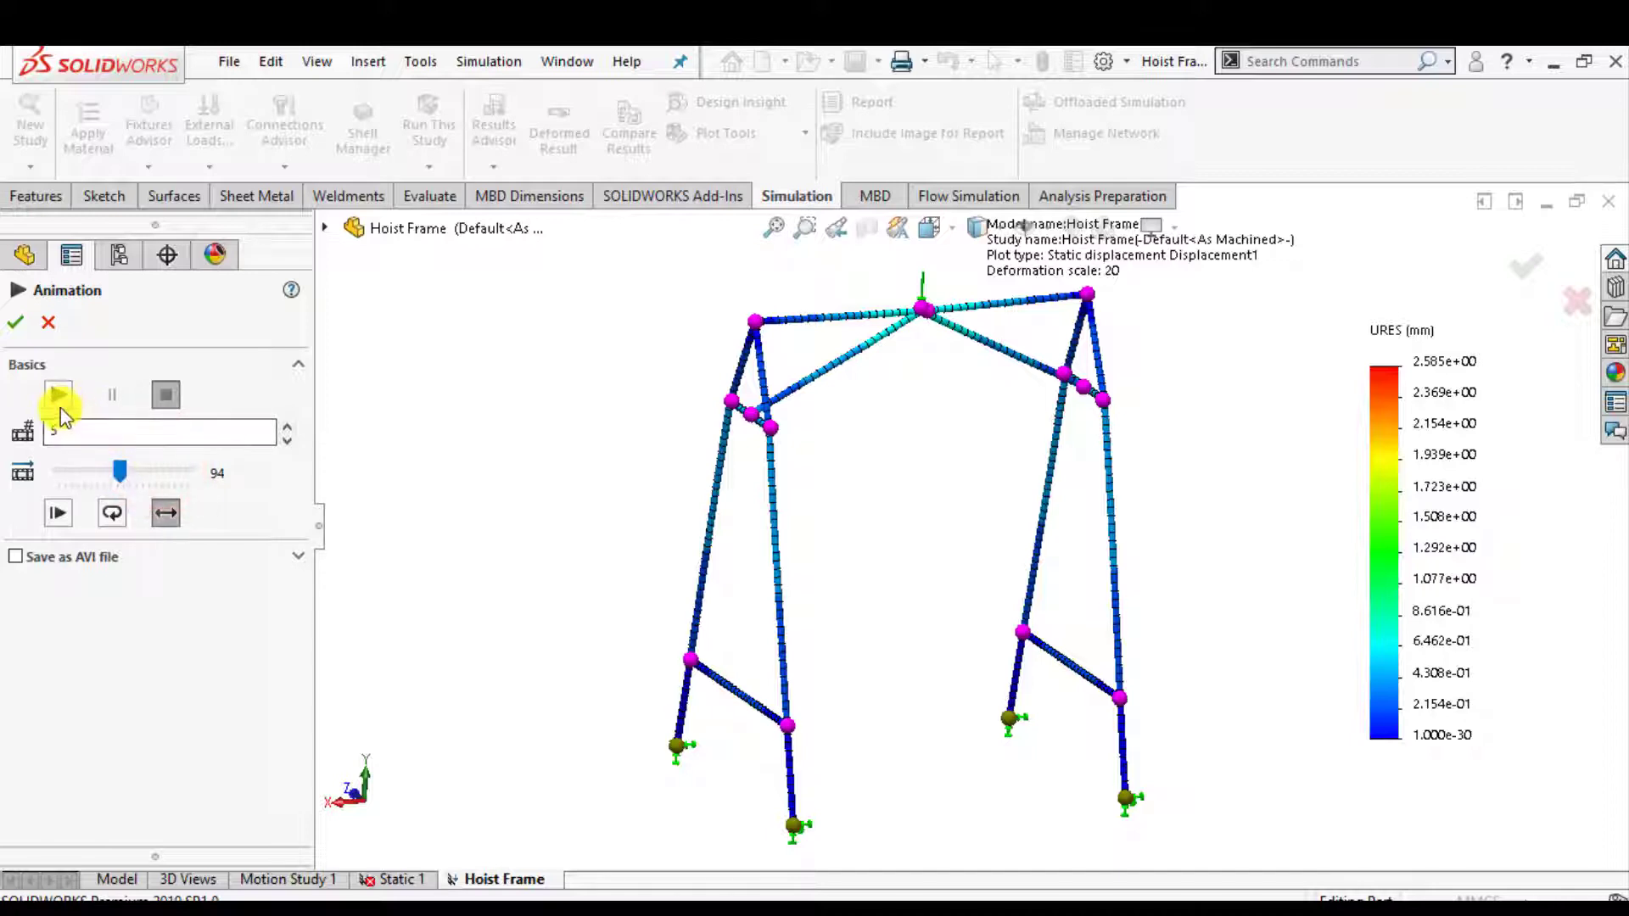
text(24)
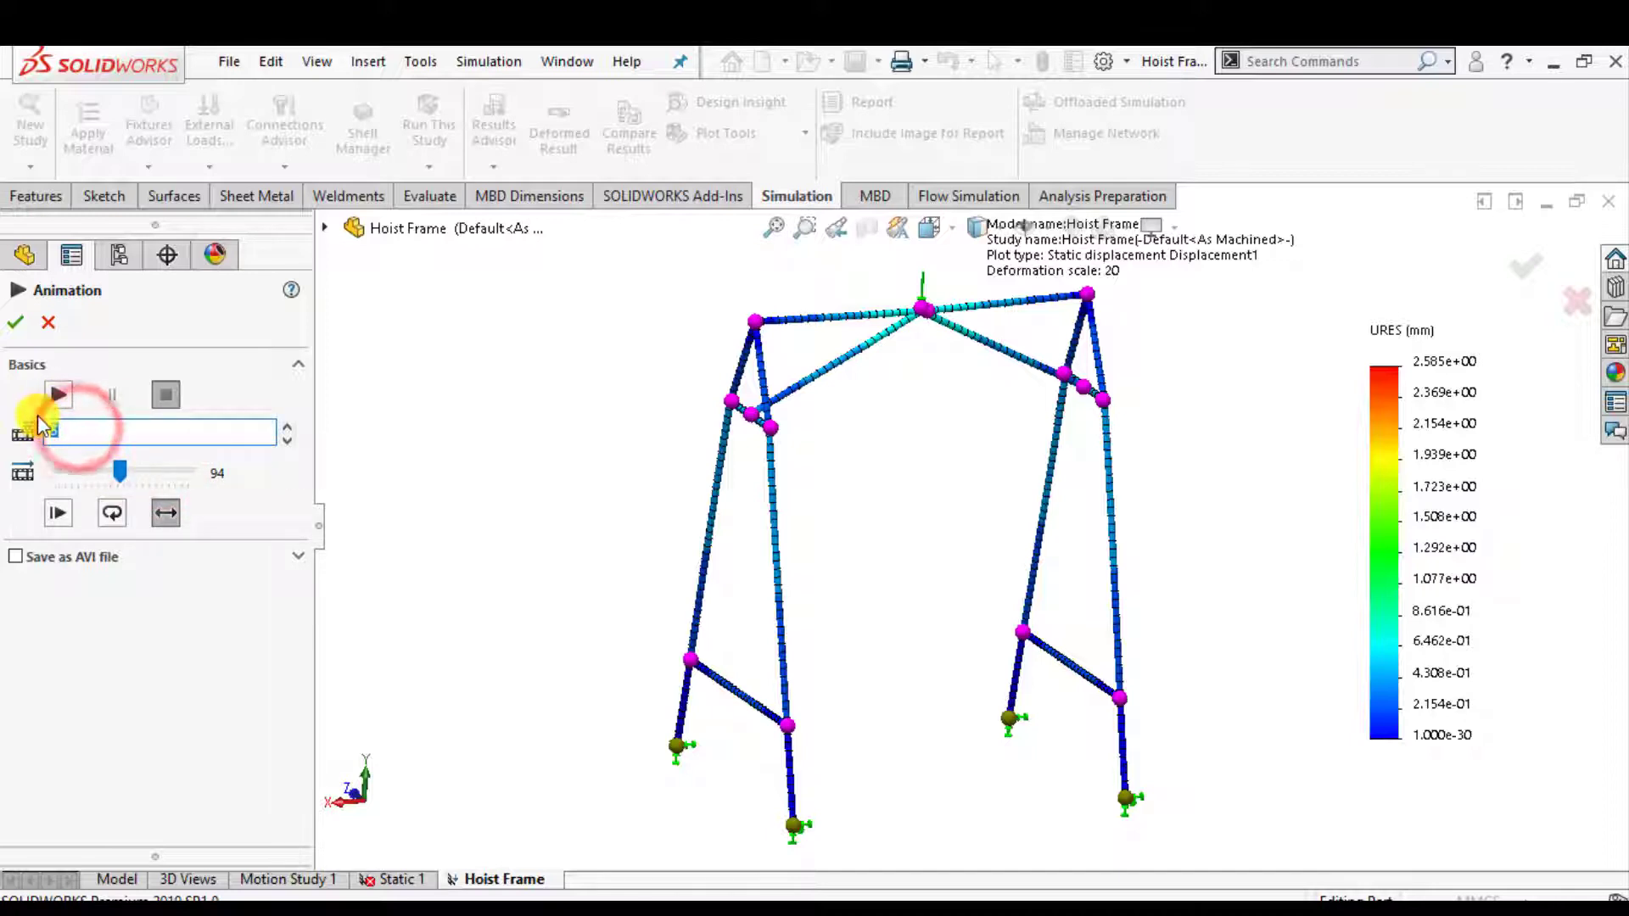
click(61, 395)
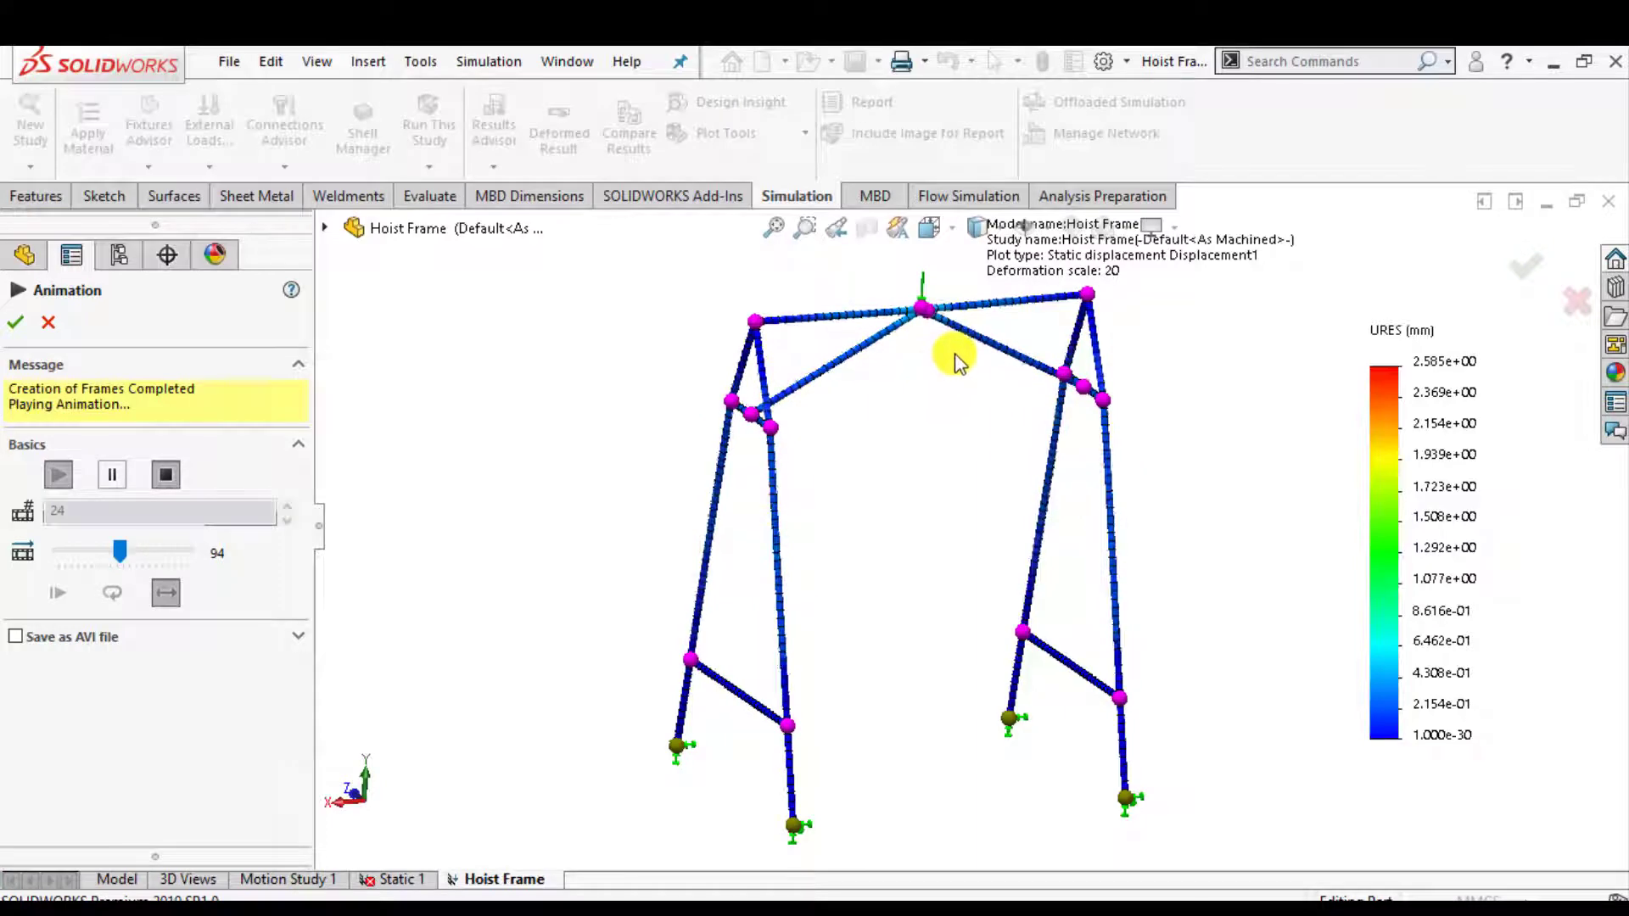
click(904, 486)
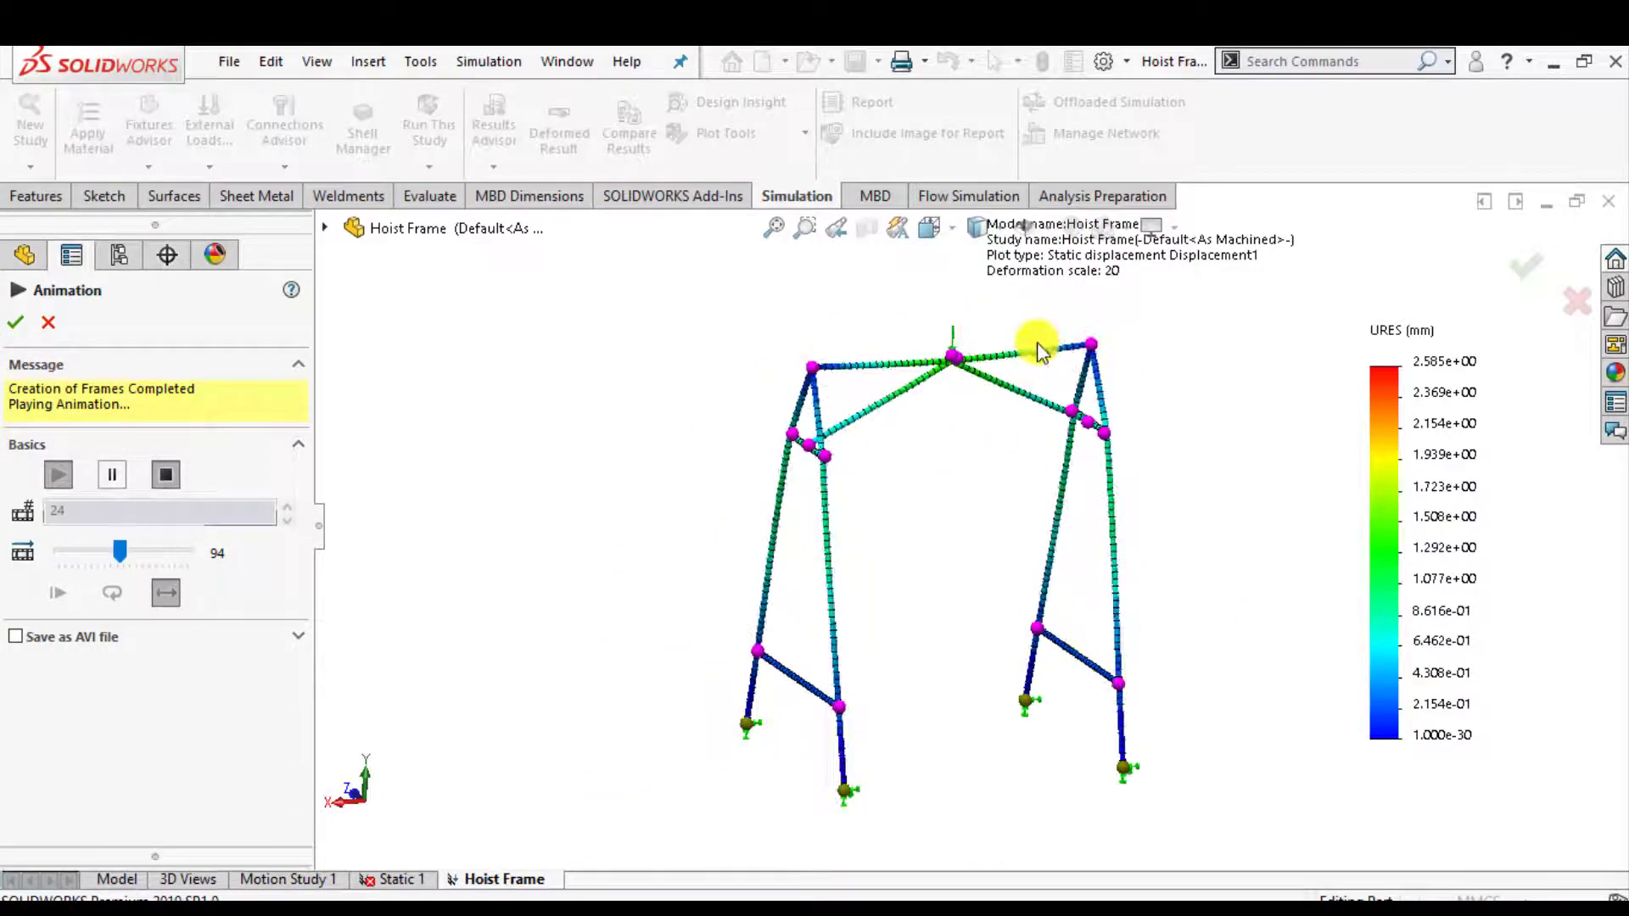
scroll(1041, 387, down, 2)
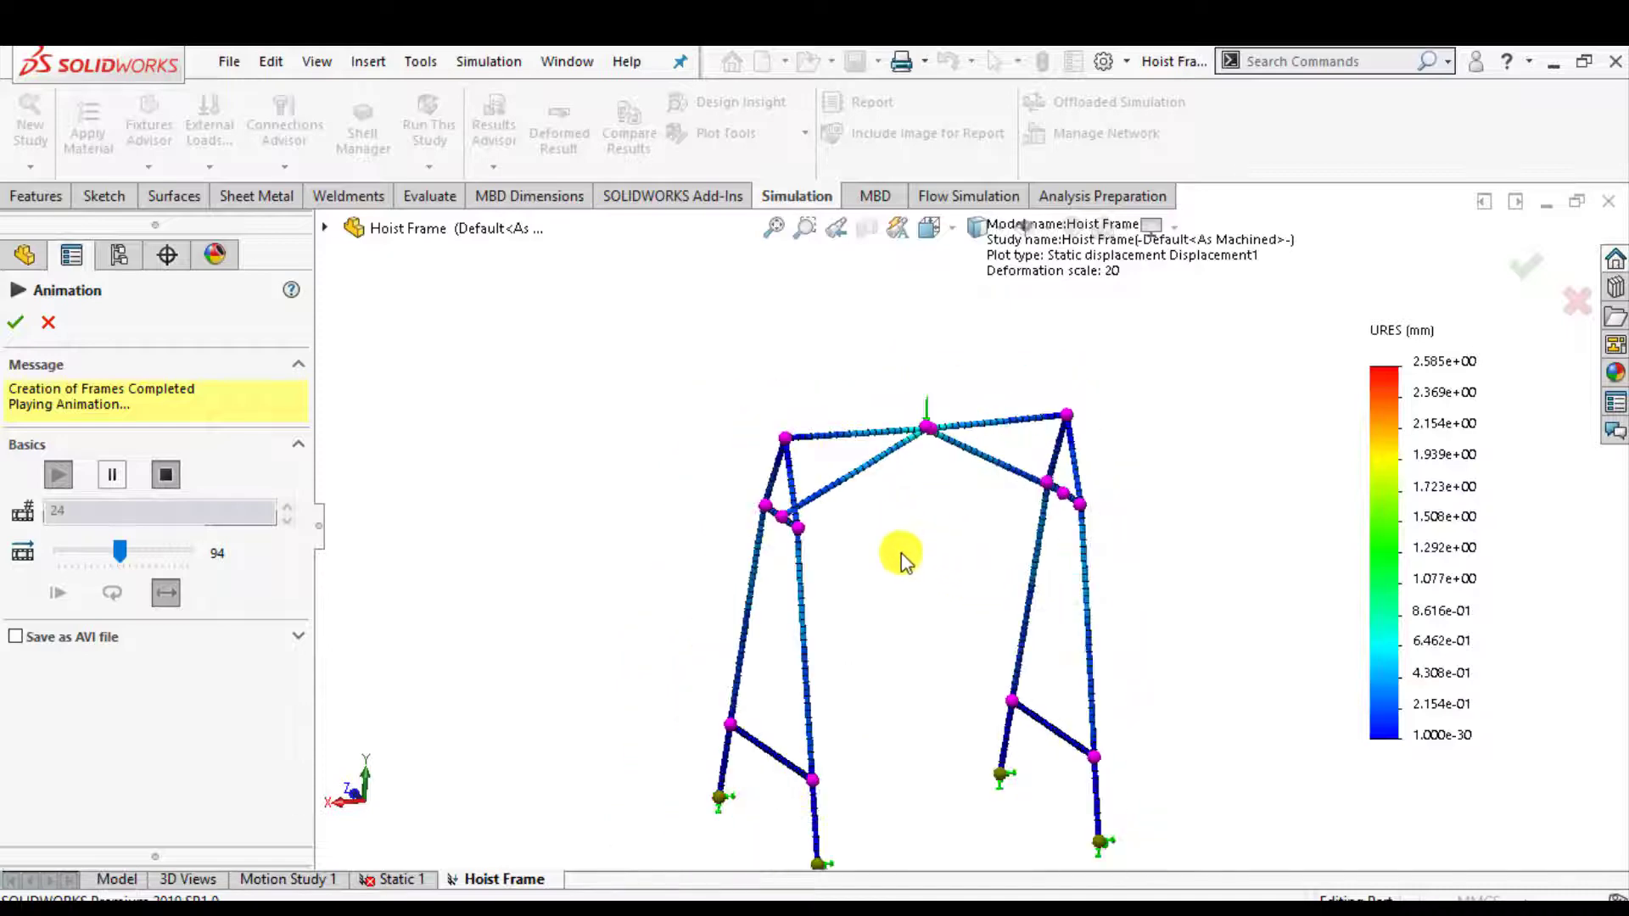
click(18, 324)
click(562, 445)
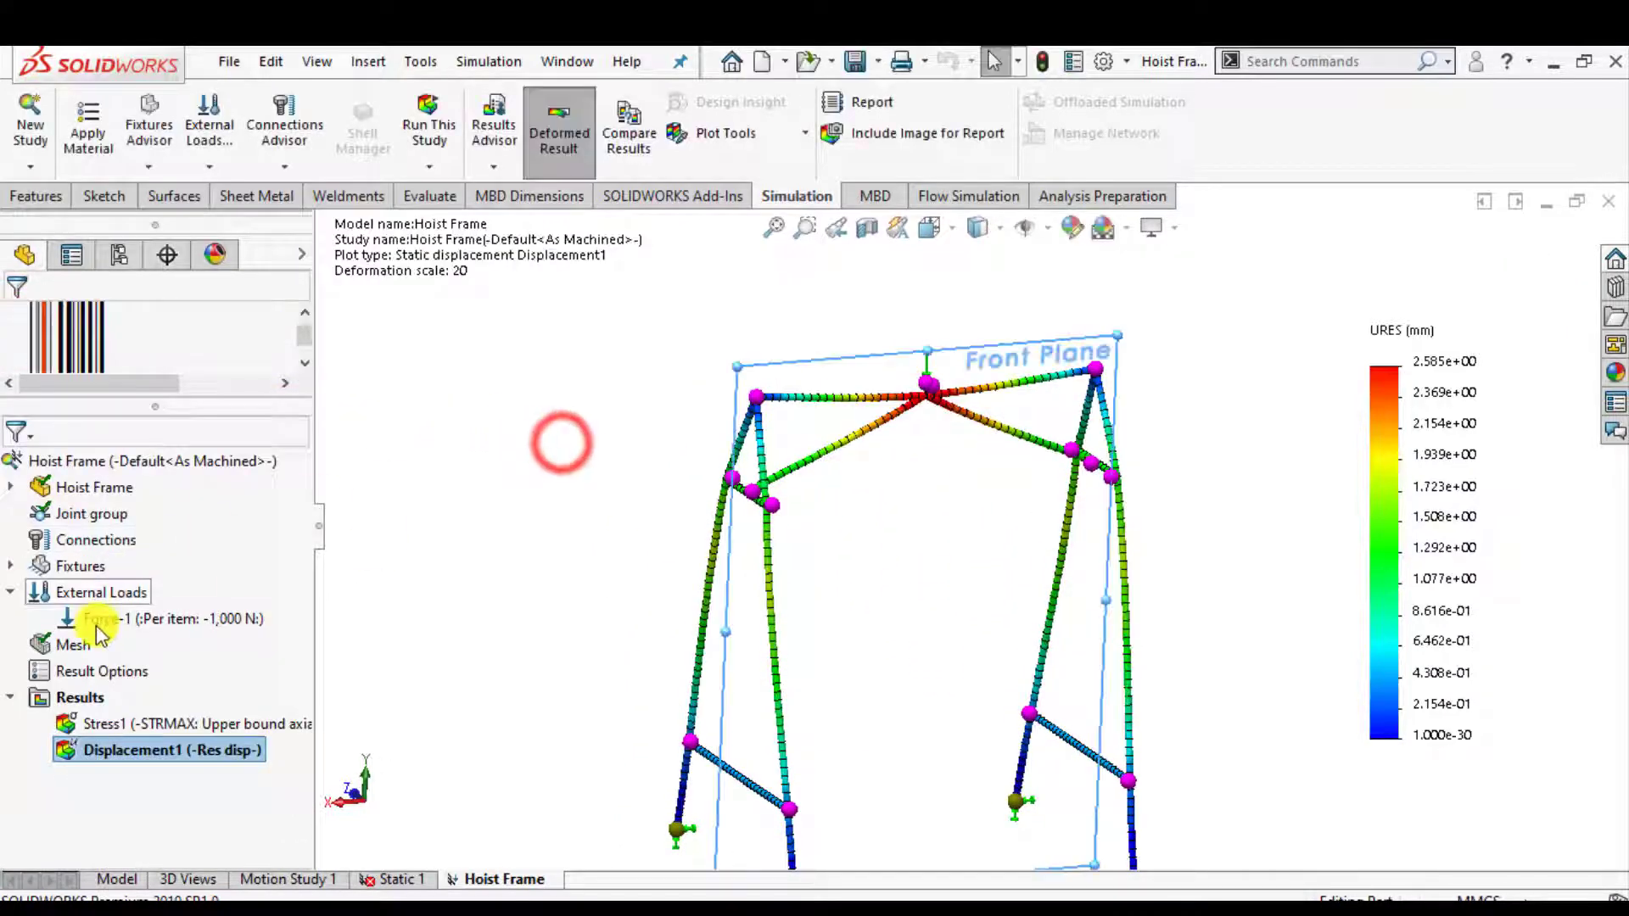
Define a factor of safety plot for all bodies using the Automatic failure criterion.
right_click(80, 697)
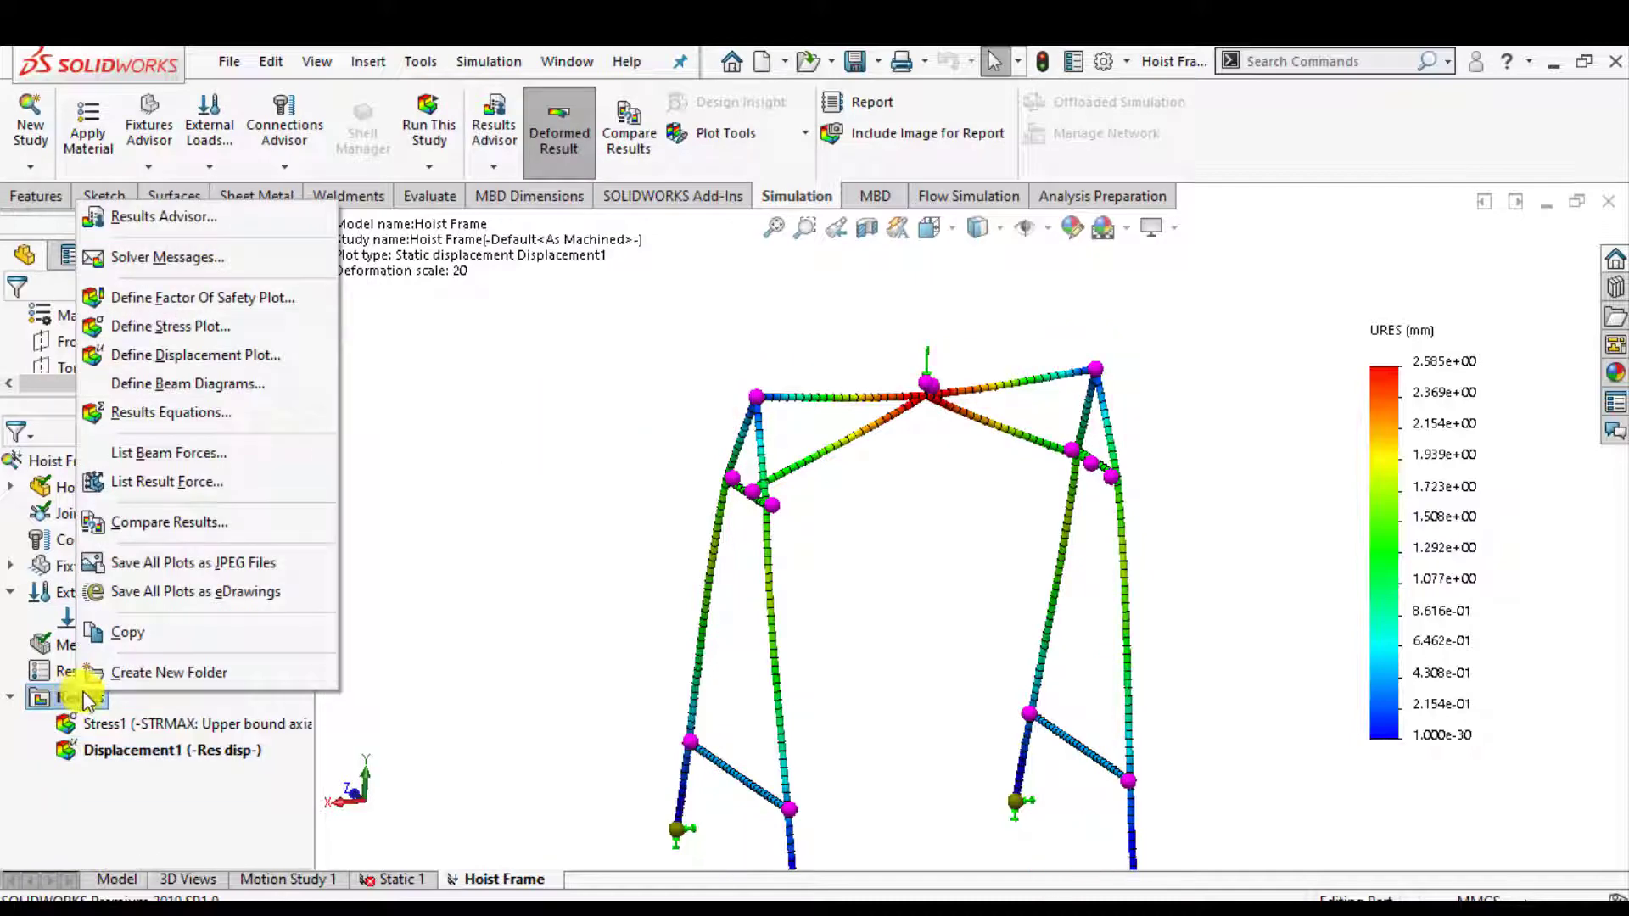
click(180, 293)
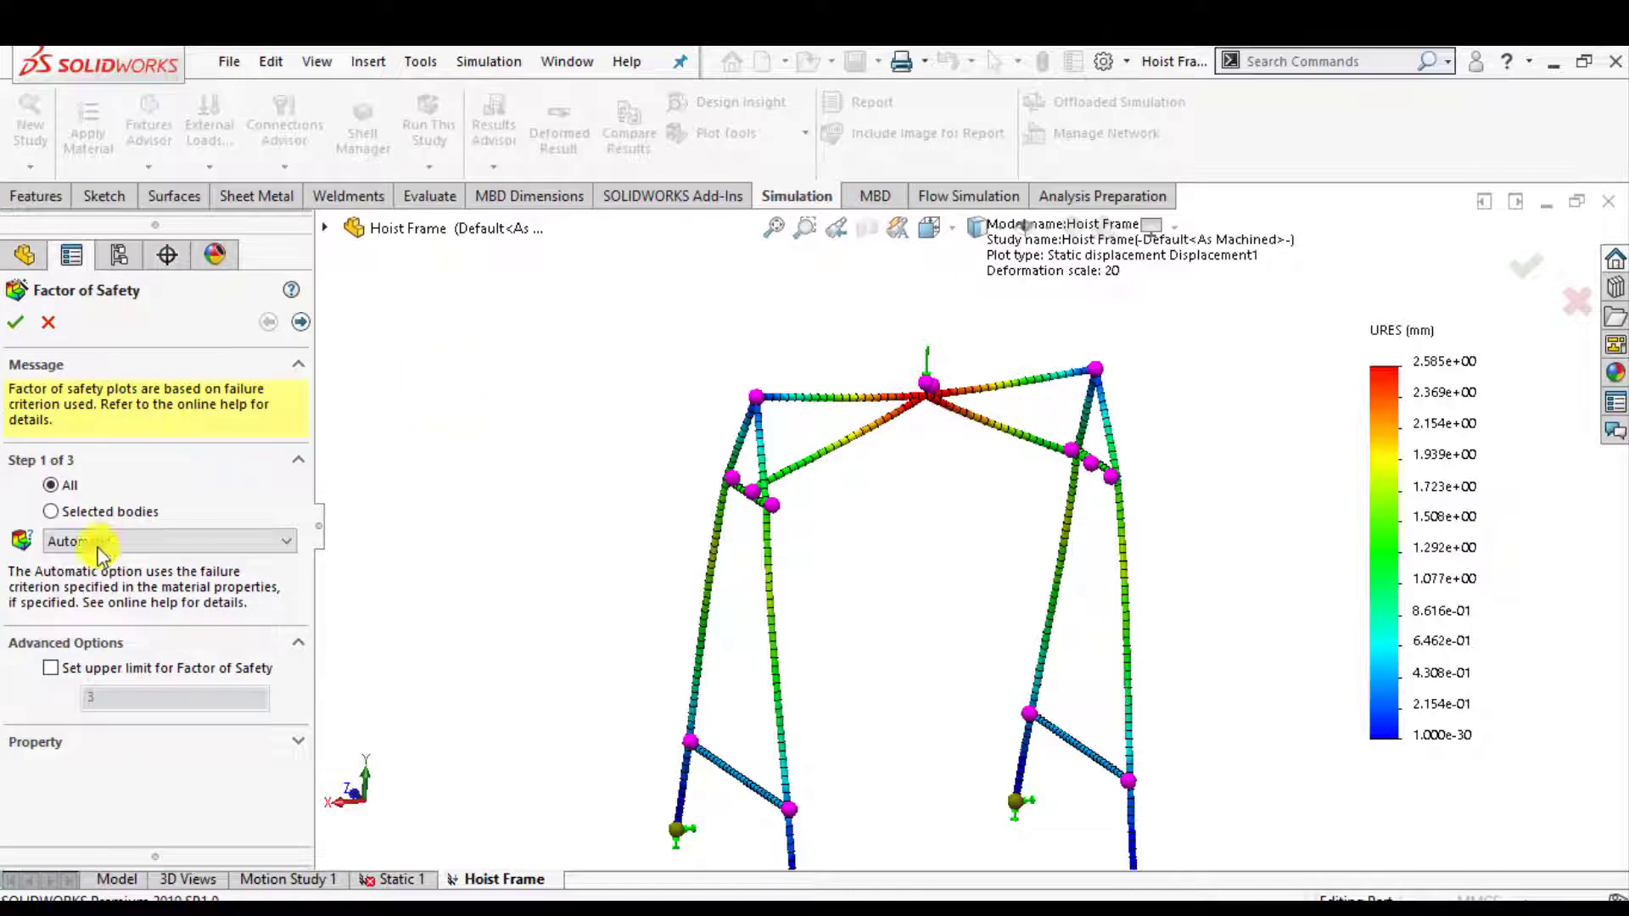
click(102, 542)
click(104, 542)
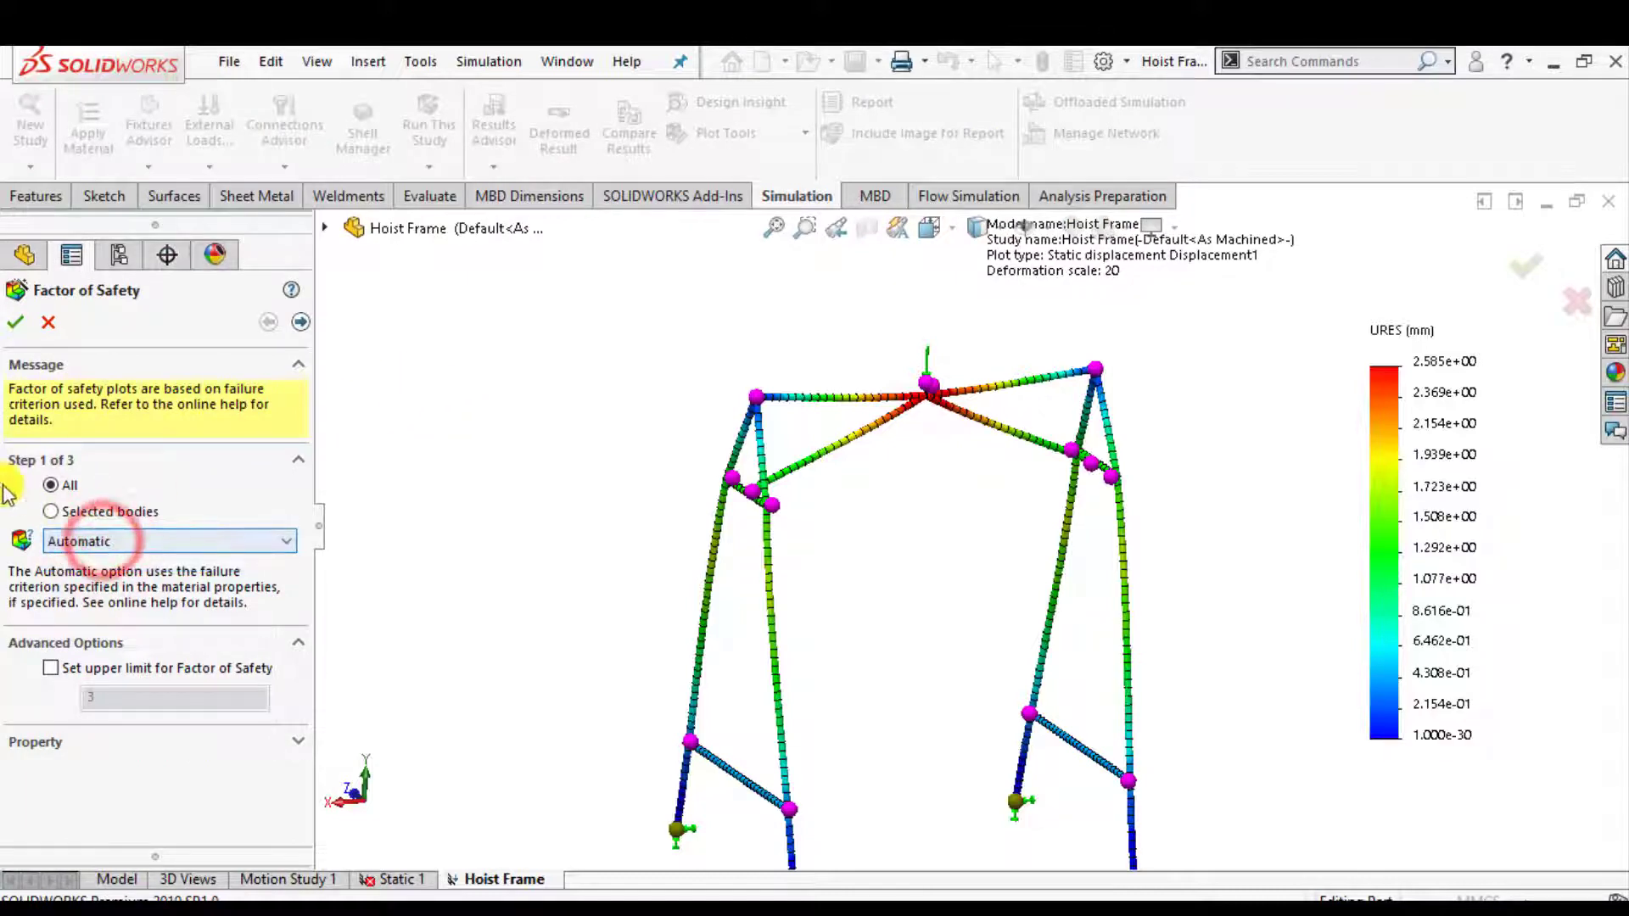
scroll(598, 418, up, 2)
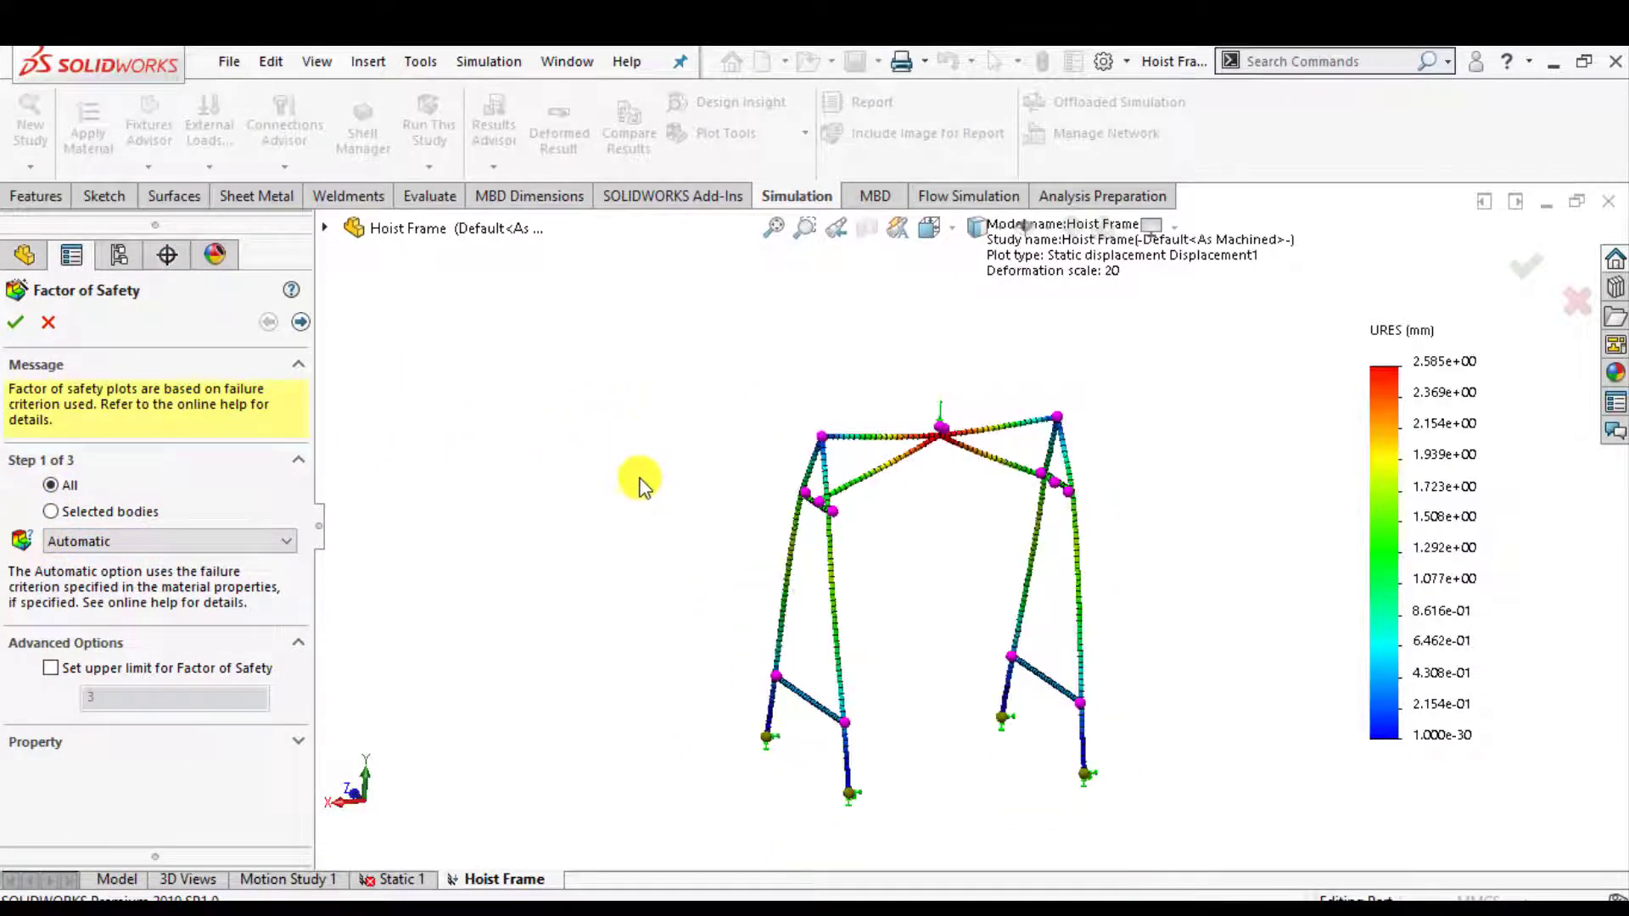
scroll(980, 638, down, 1)
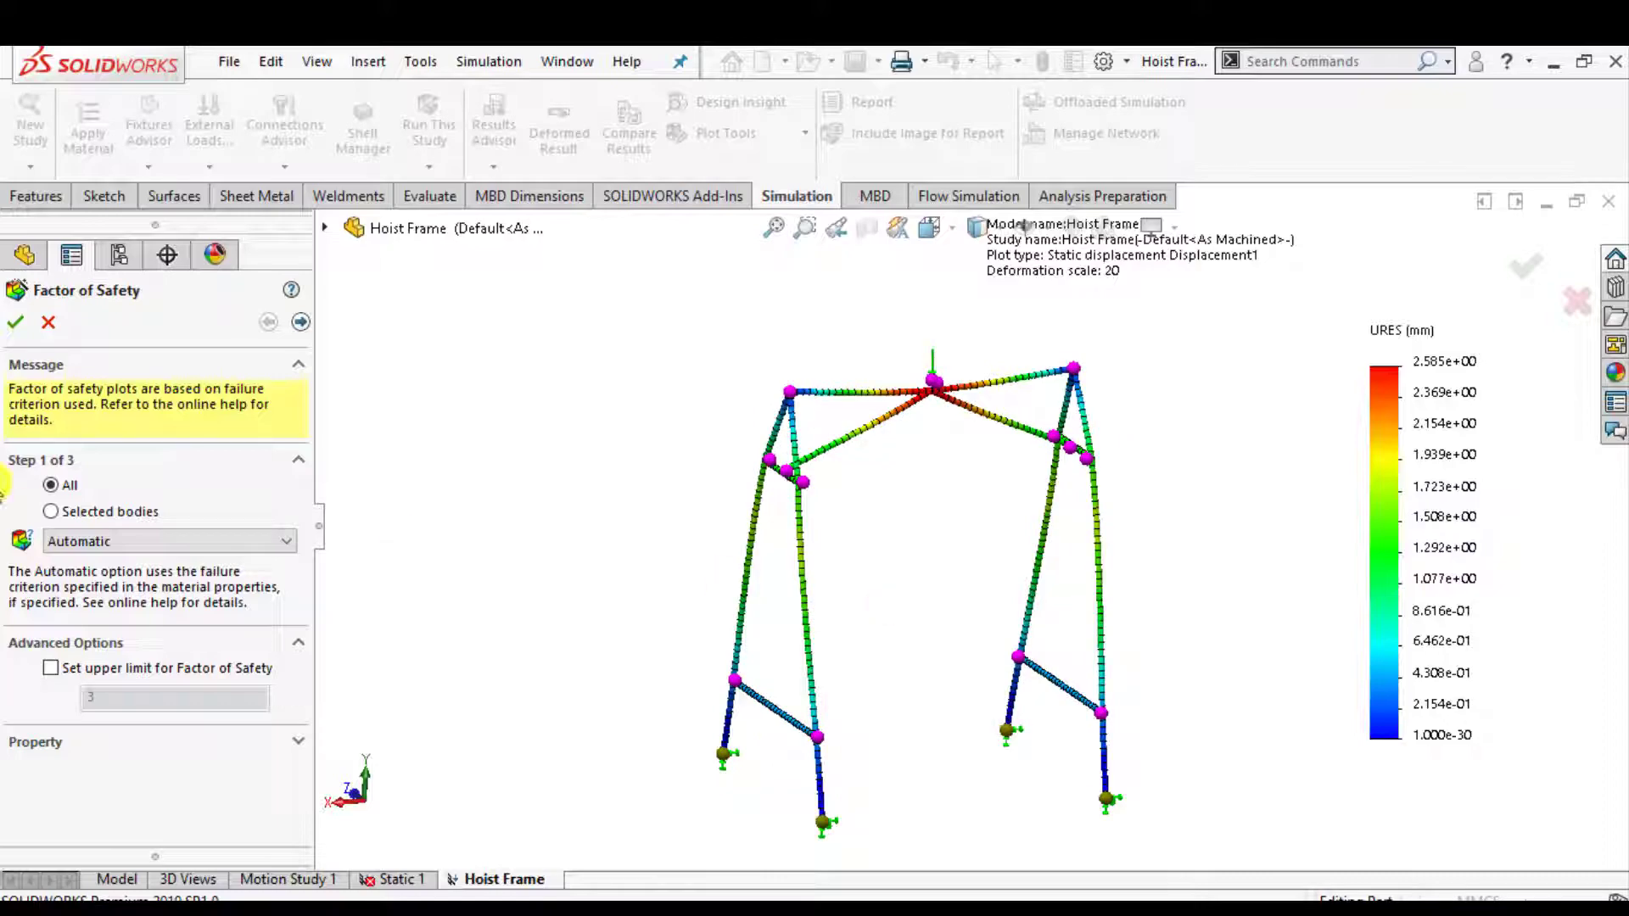
click(18, 324)
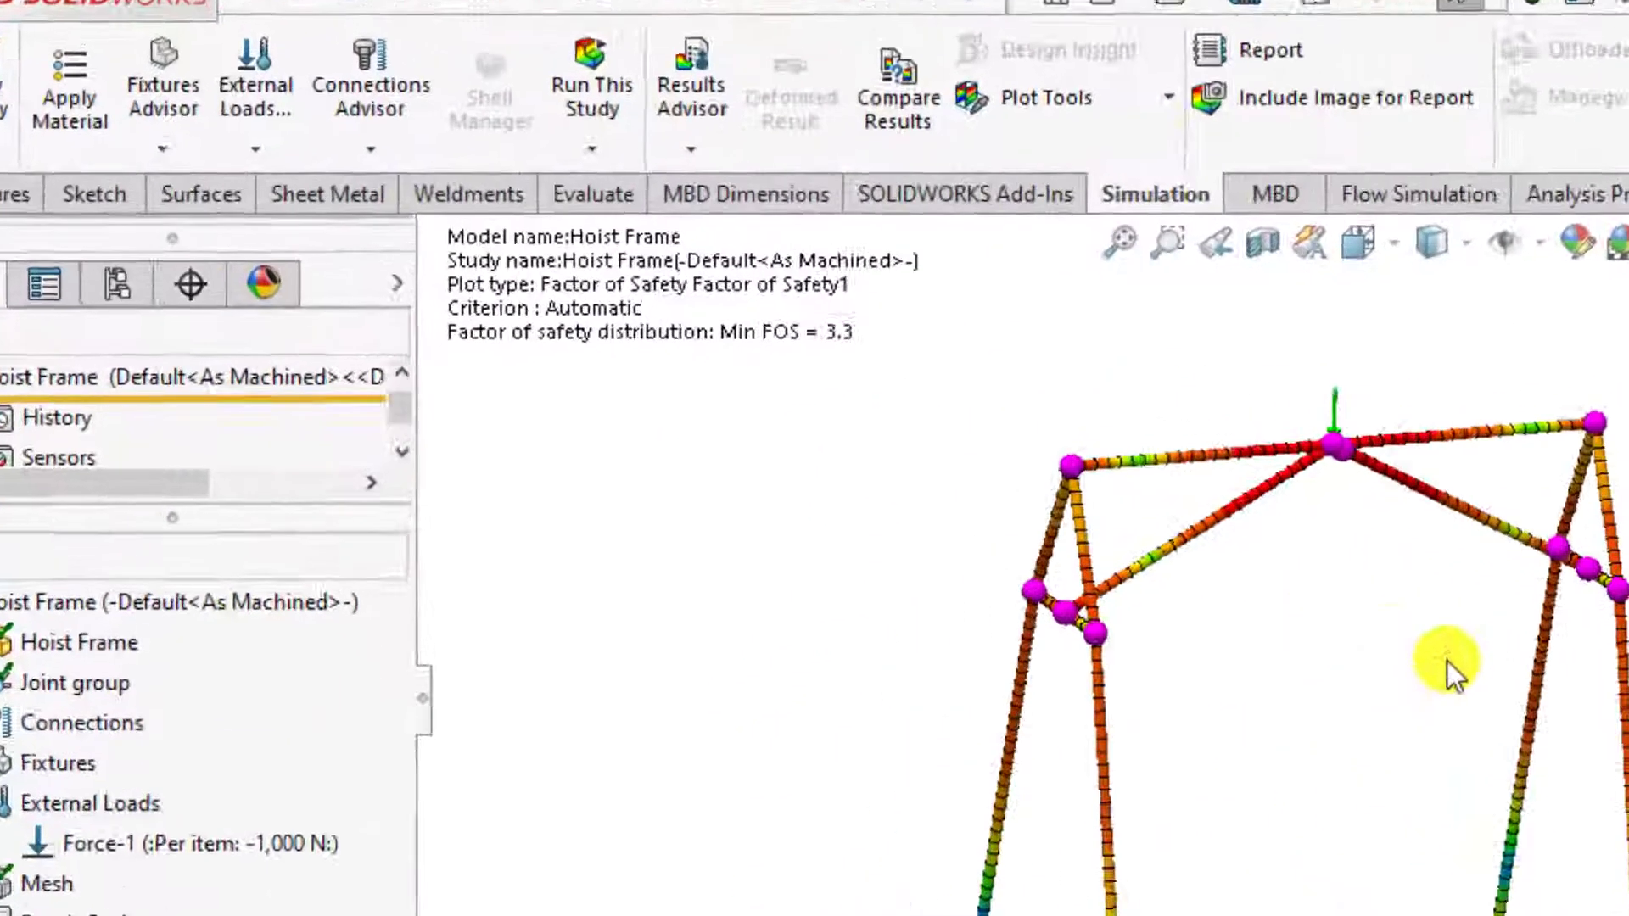